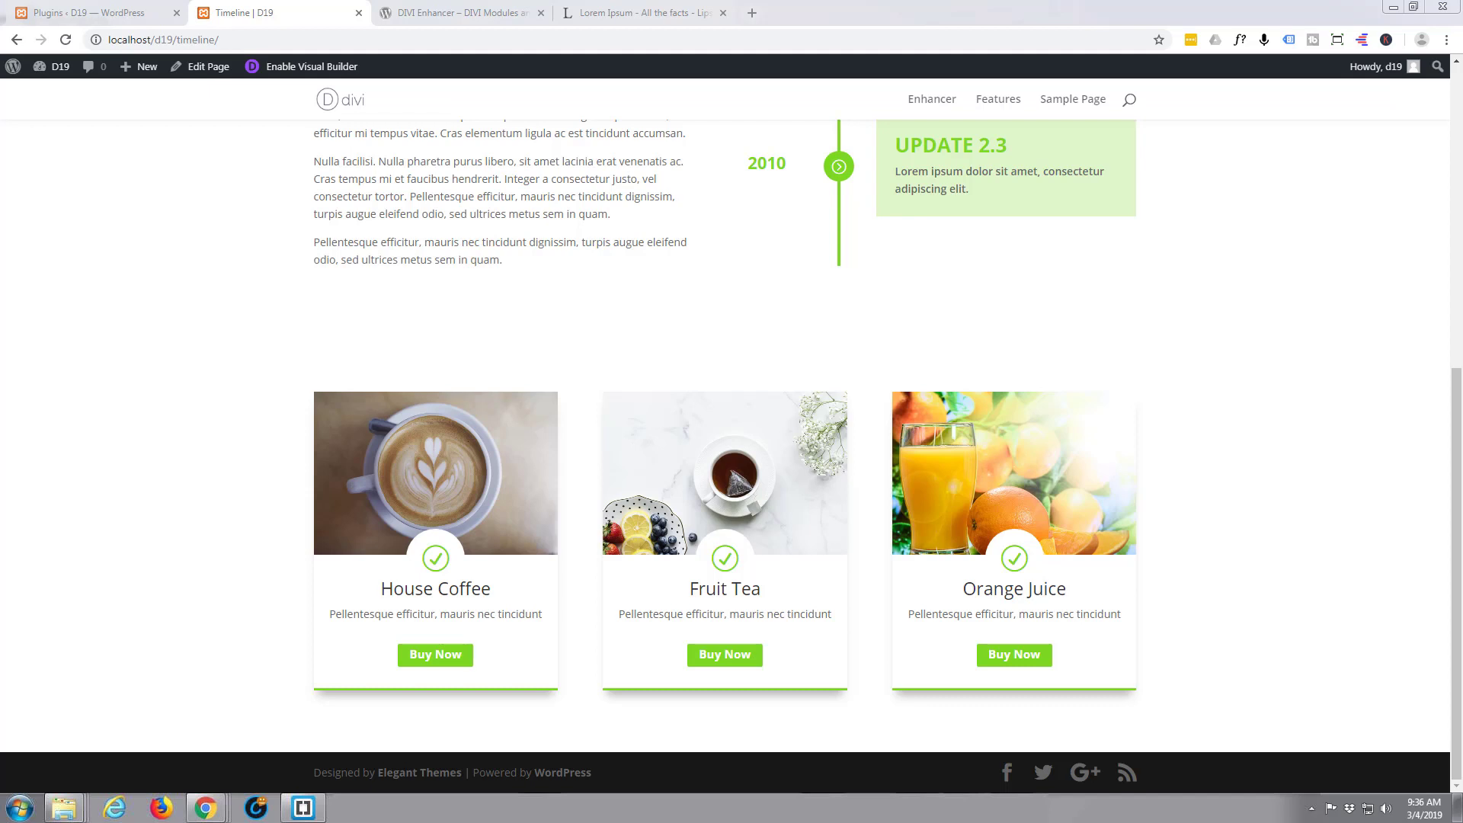
View the DIVI Enhancer plugin page on WordPress.org and return to the Timeline page.
click(444, 16)
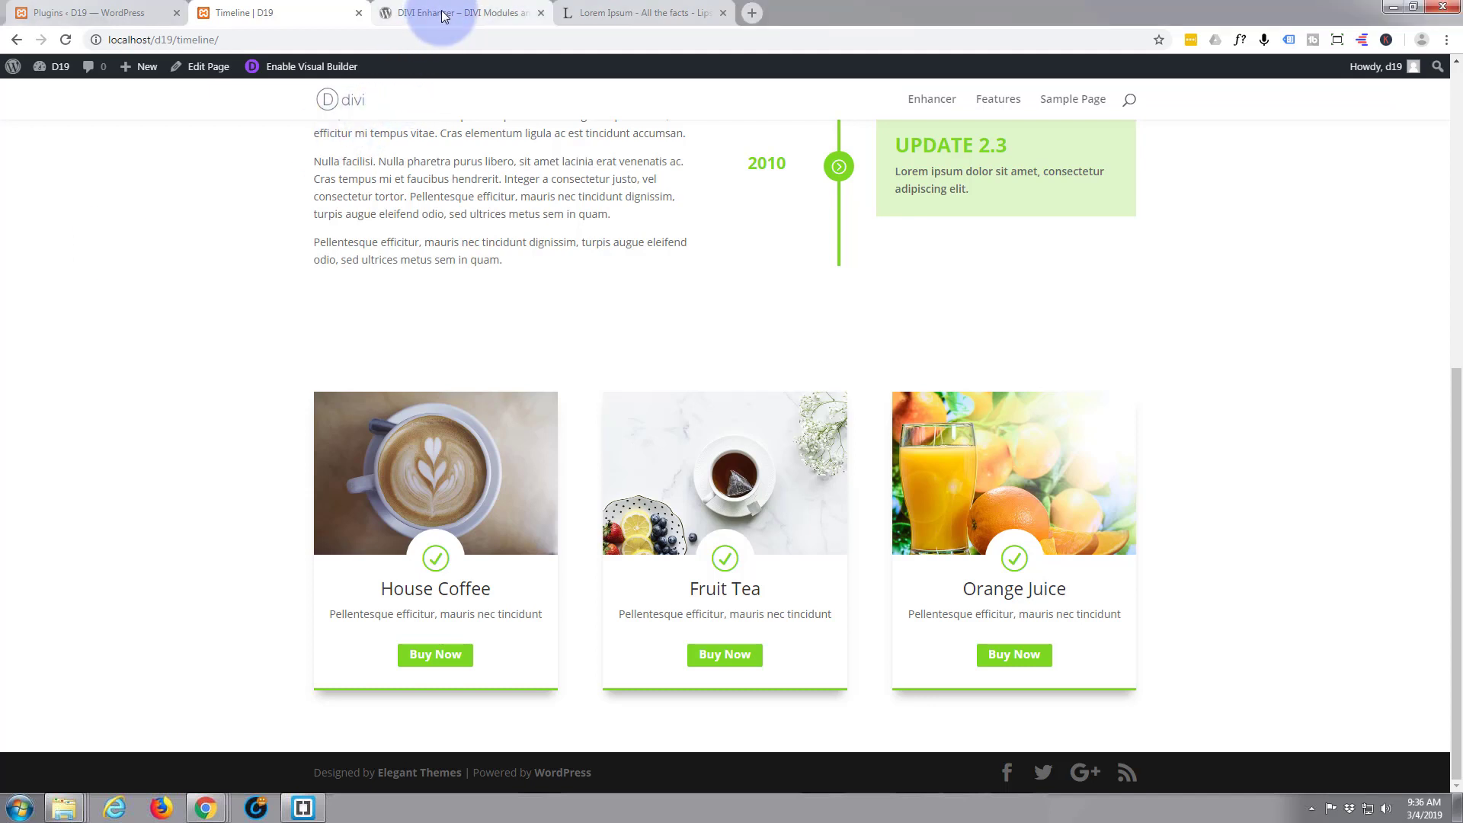
click(444, 16)
click(207, 46)
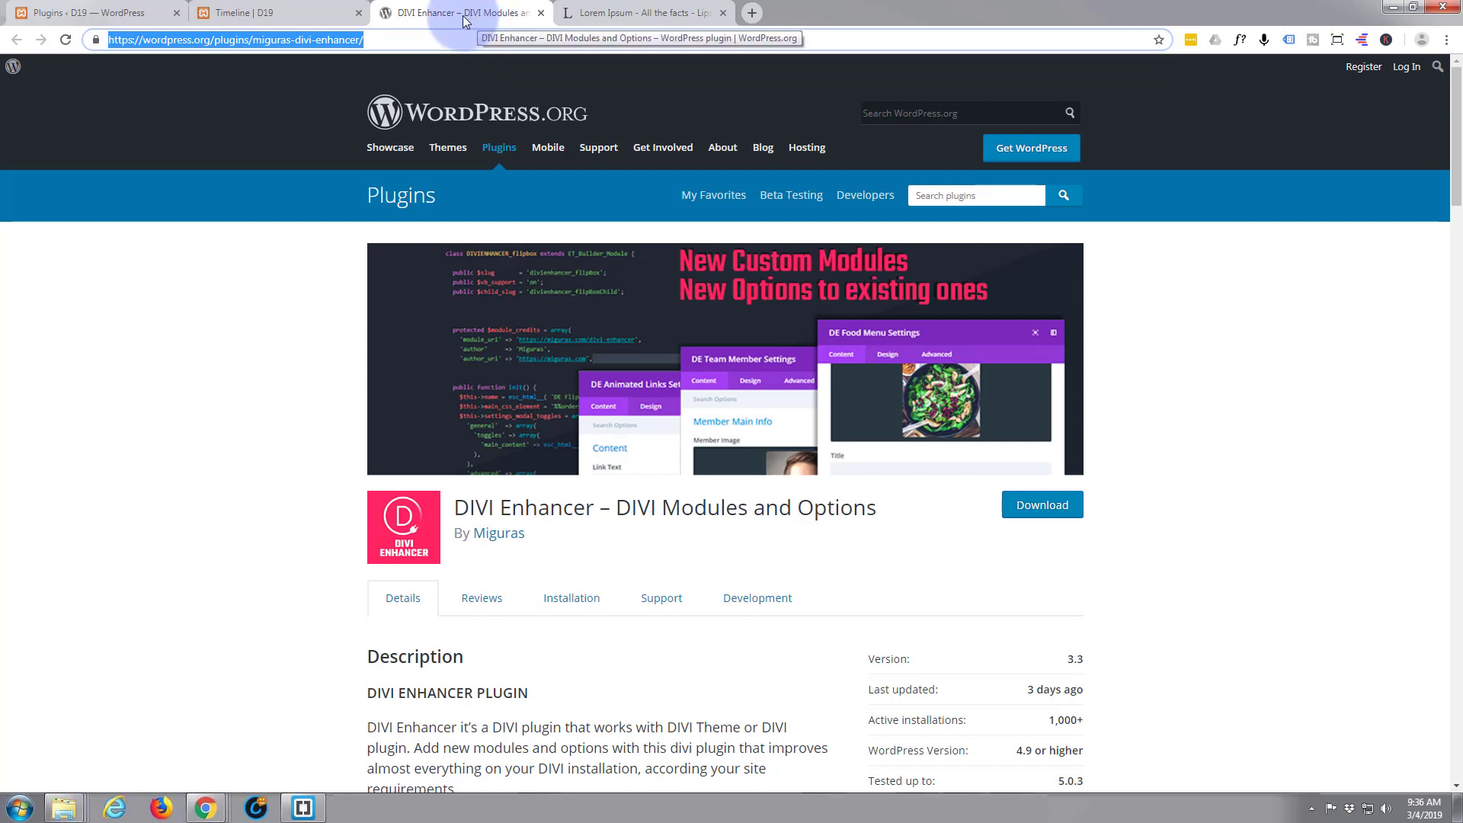
click(281, 12)
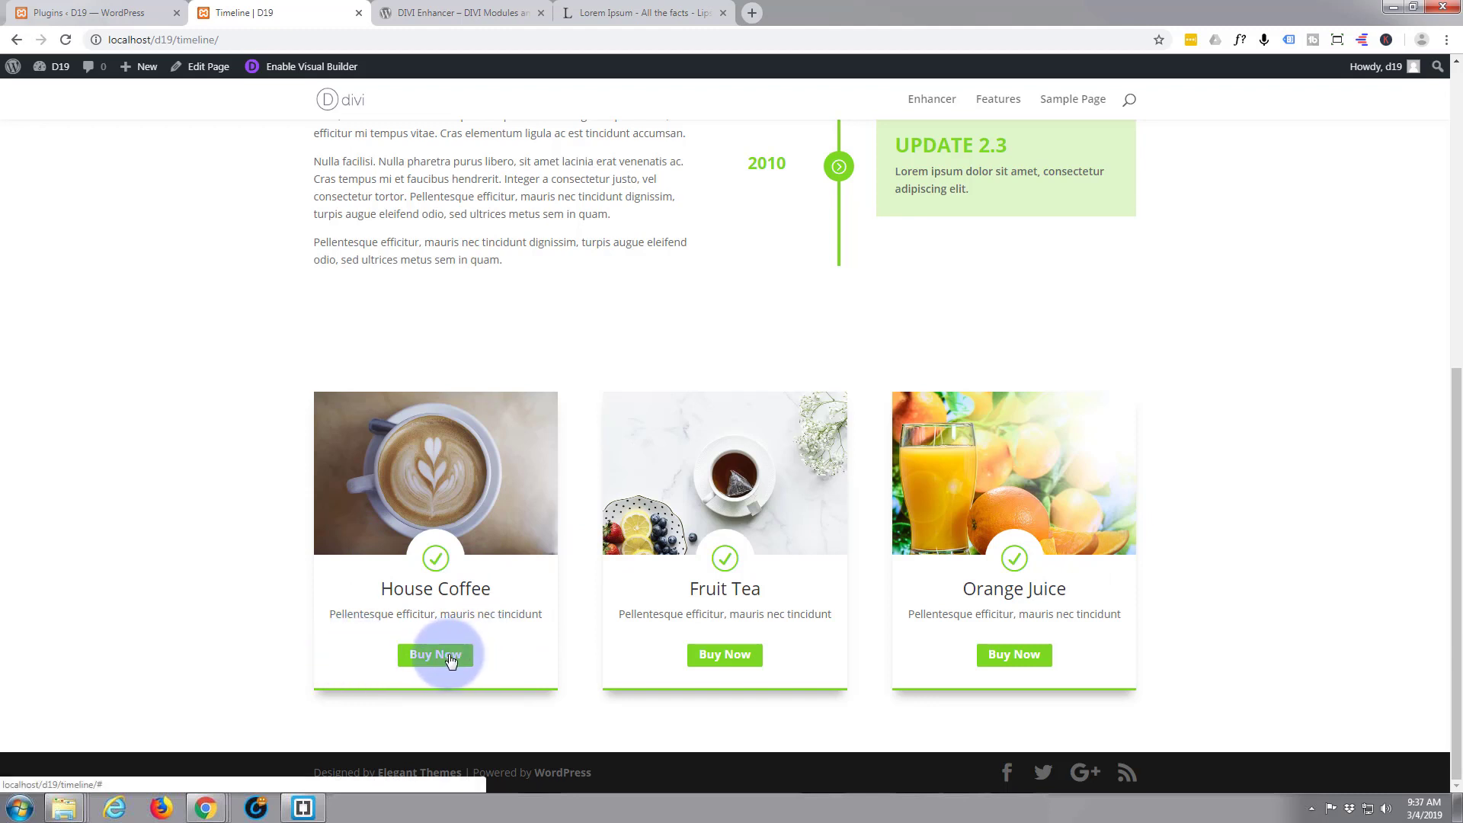
Enable the Visual Builder on the Timeline page and insert a row of three equal columns below the product boxes.
click(297, 68)
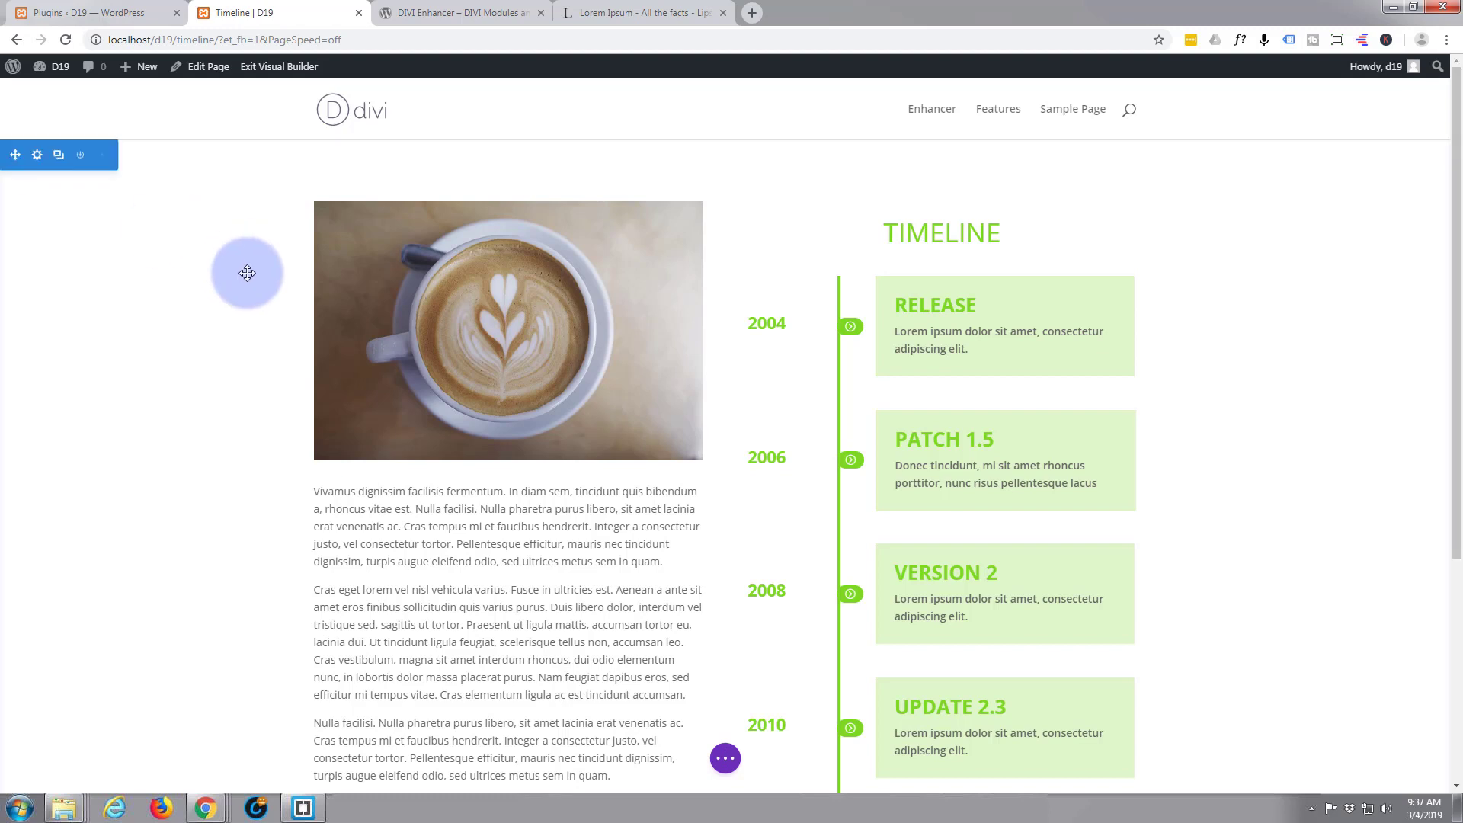
scroll(246, 271, down, 4)
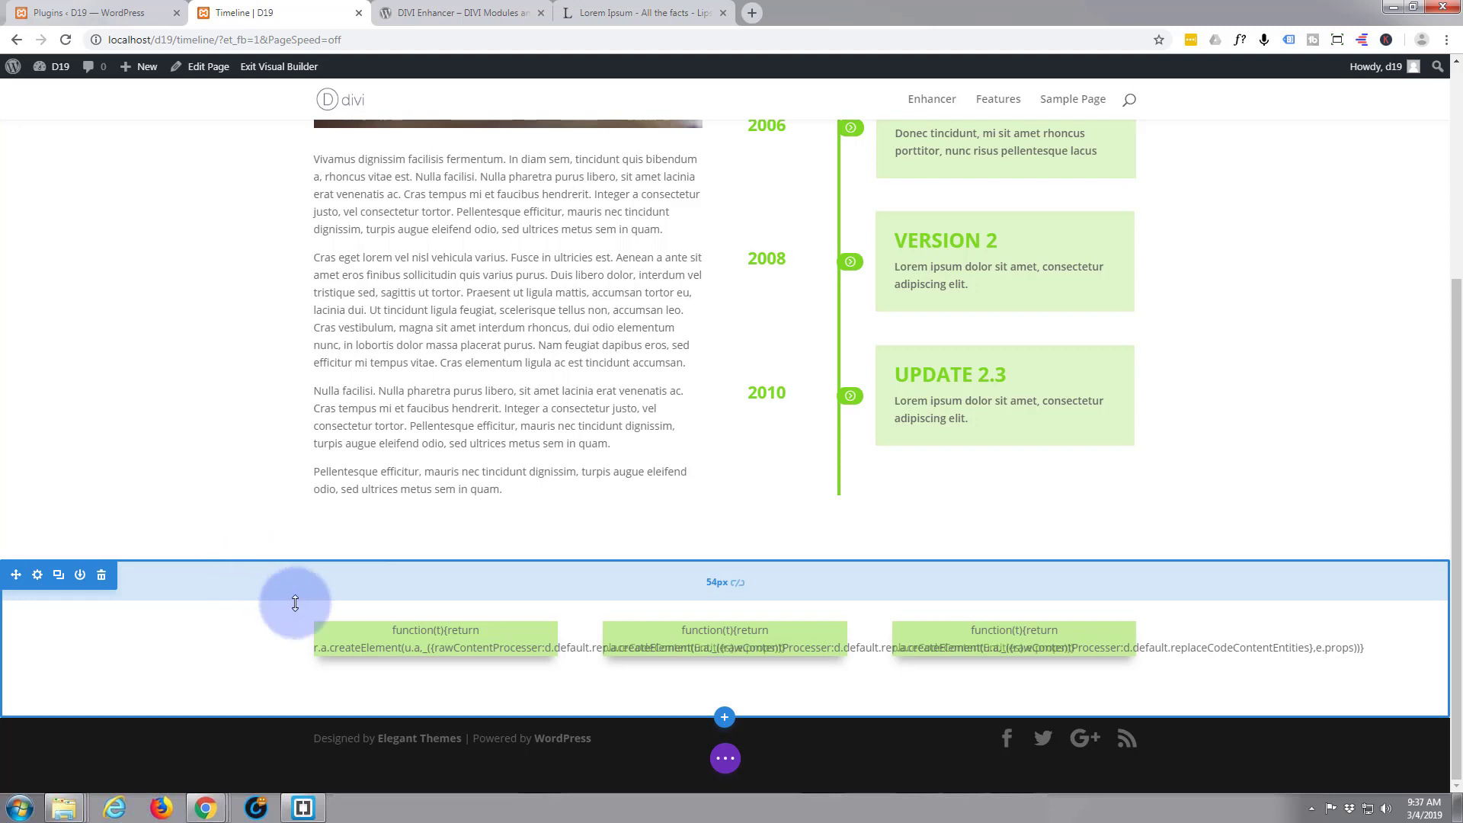
click(725, 718)
click(642, 682)
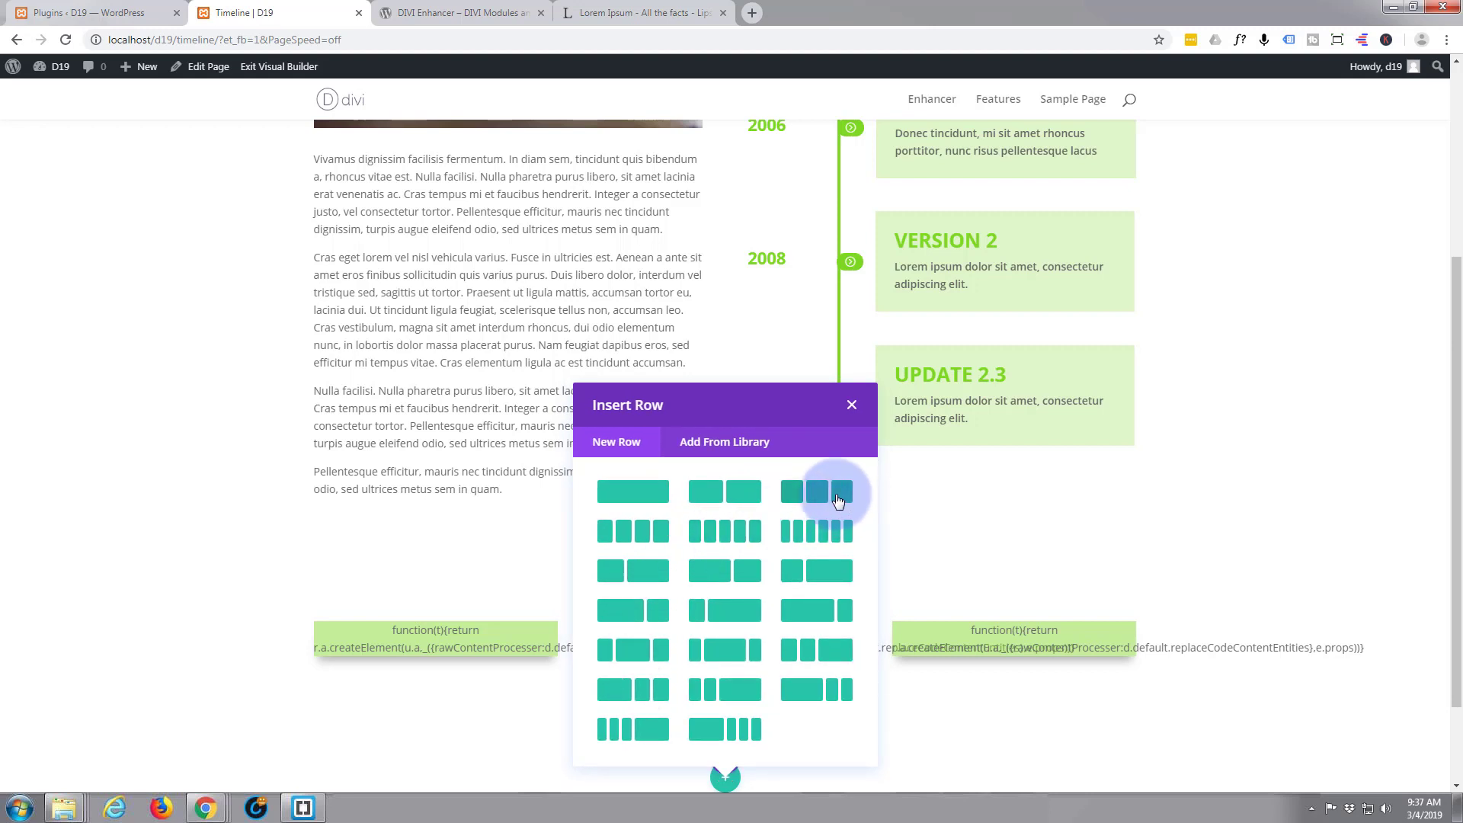
click(839, 499)
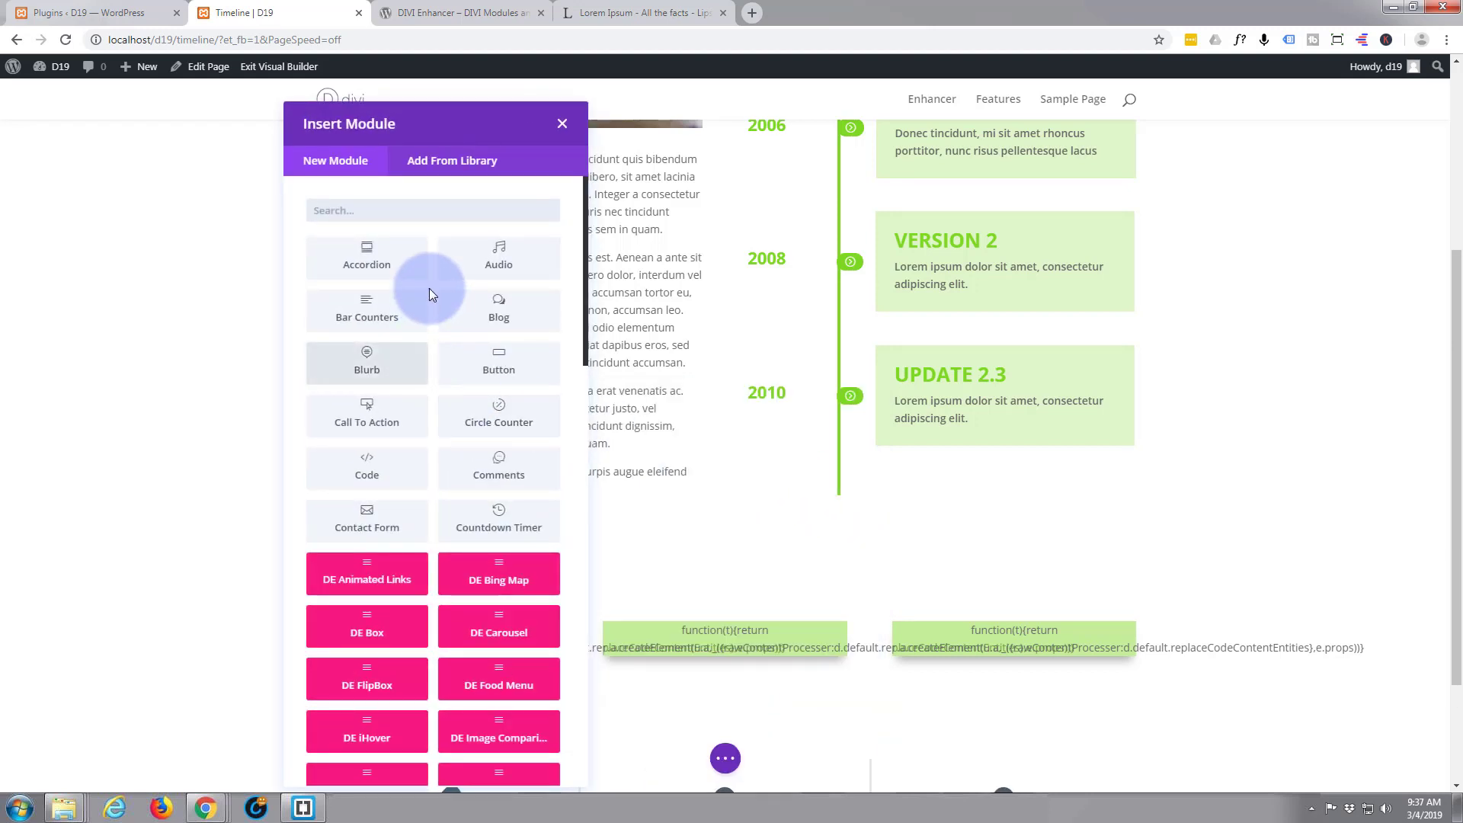
Add a DE Box module to the new row's first column and set its image to coffee-2600892_640.jpg from the media library.
scroll(429, 286, down, 2)
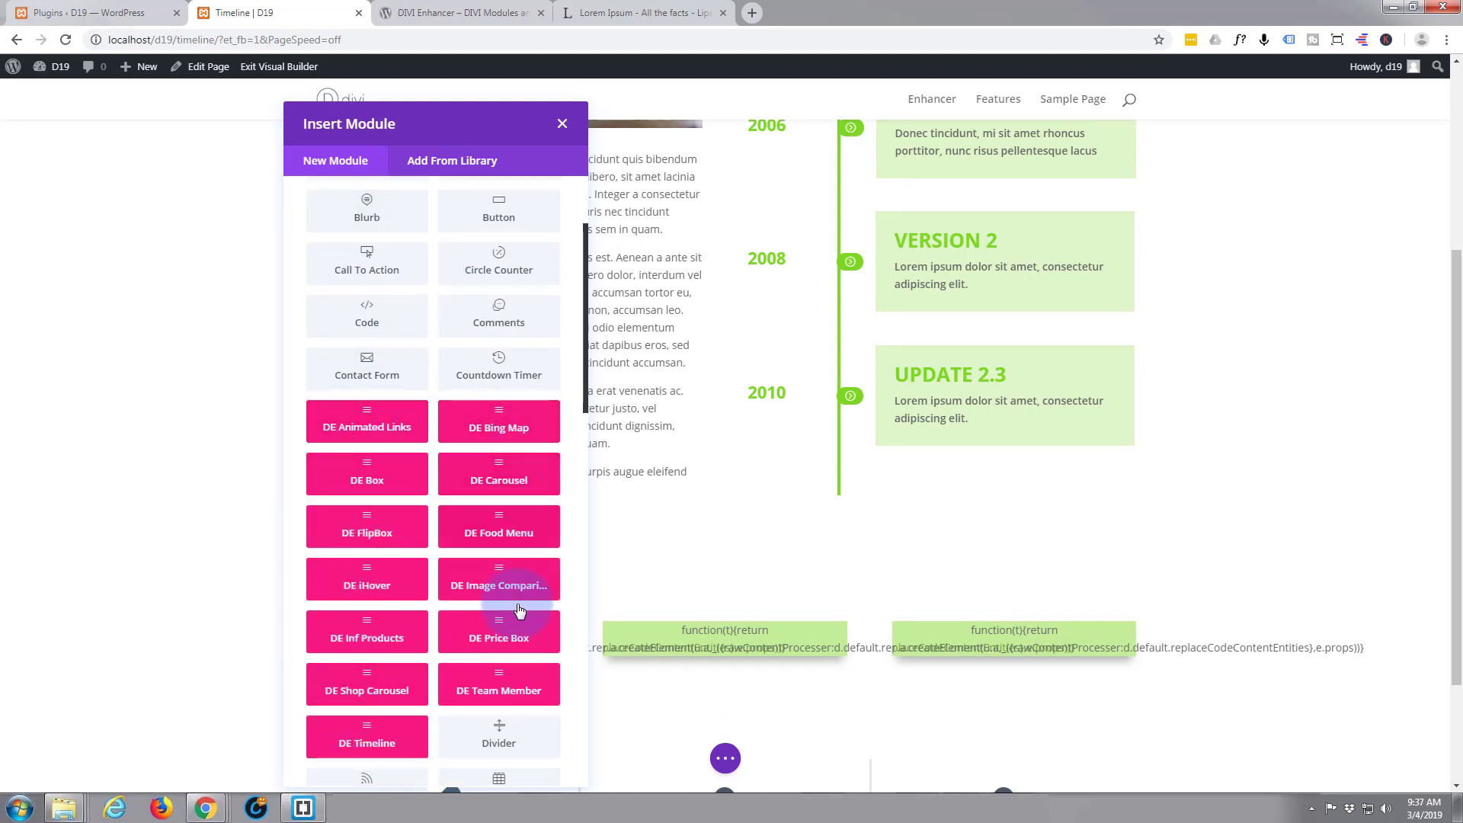
click(364, 478)
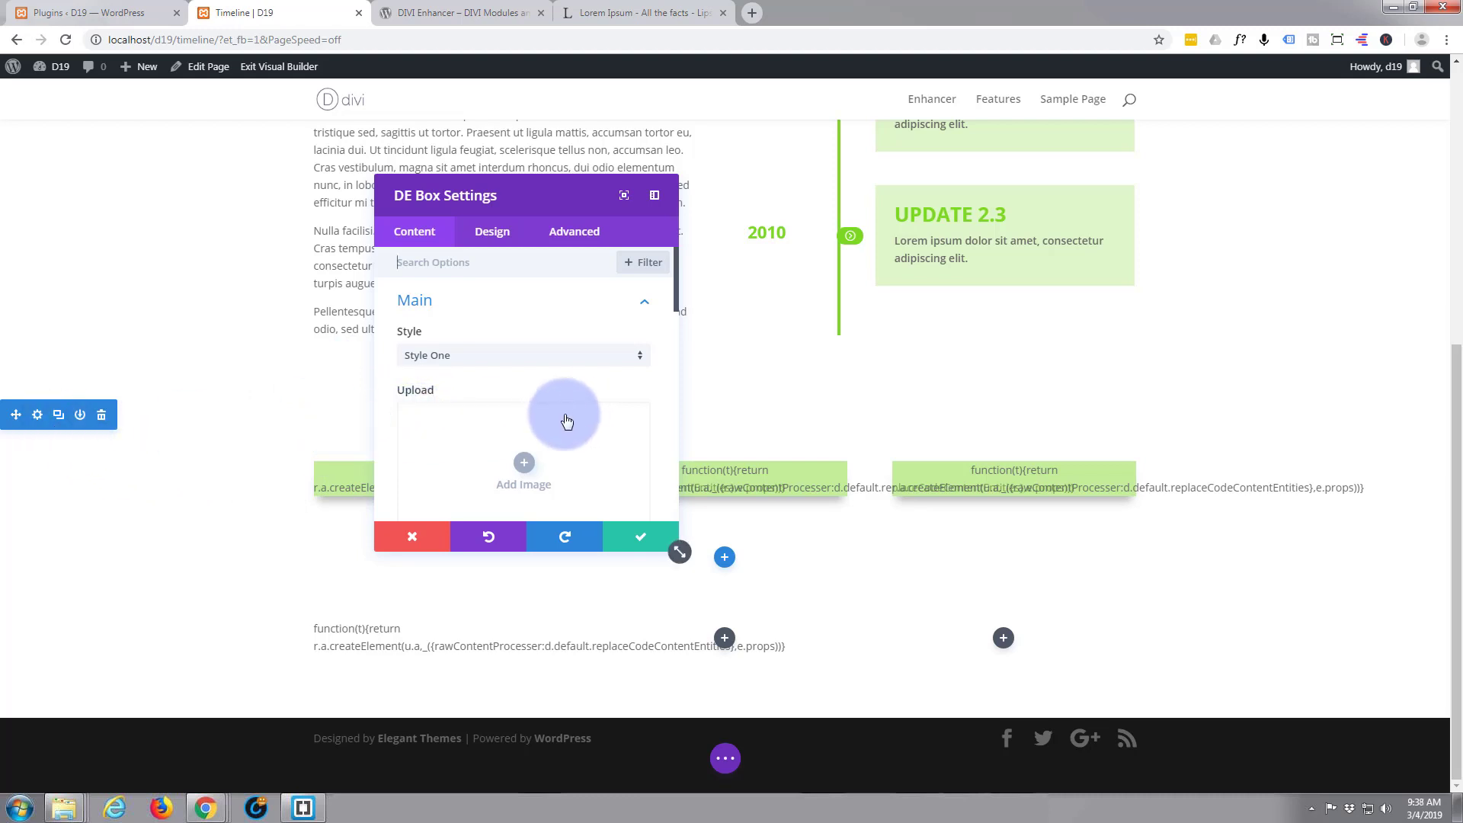
scroll(508, 424, down, 1)
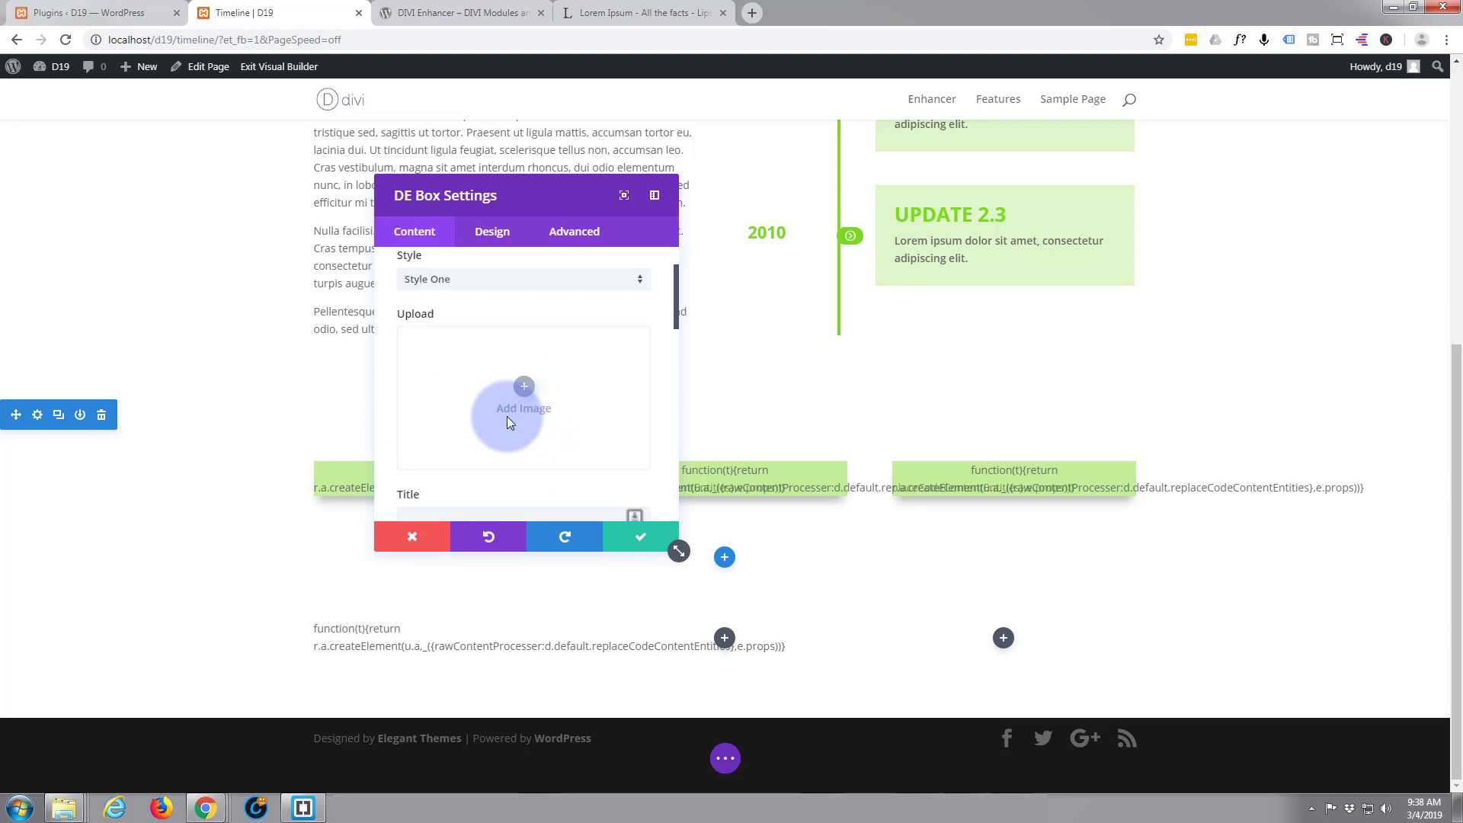
scroll(509, 421, up, 1)
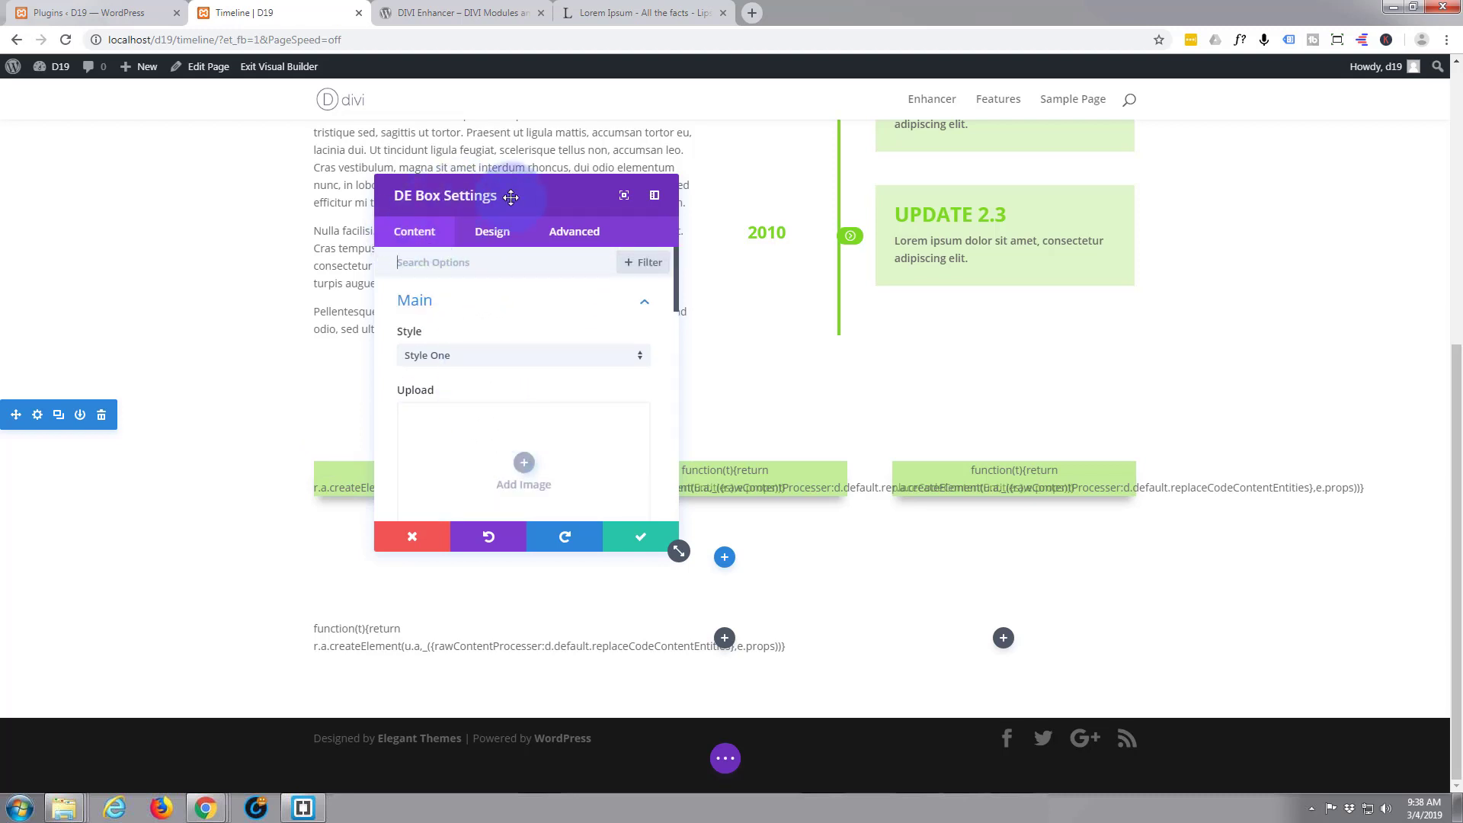
scroll(464, 434, down, 1)
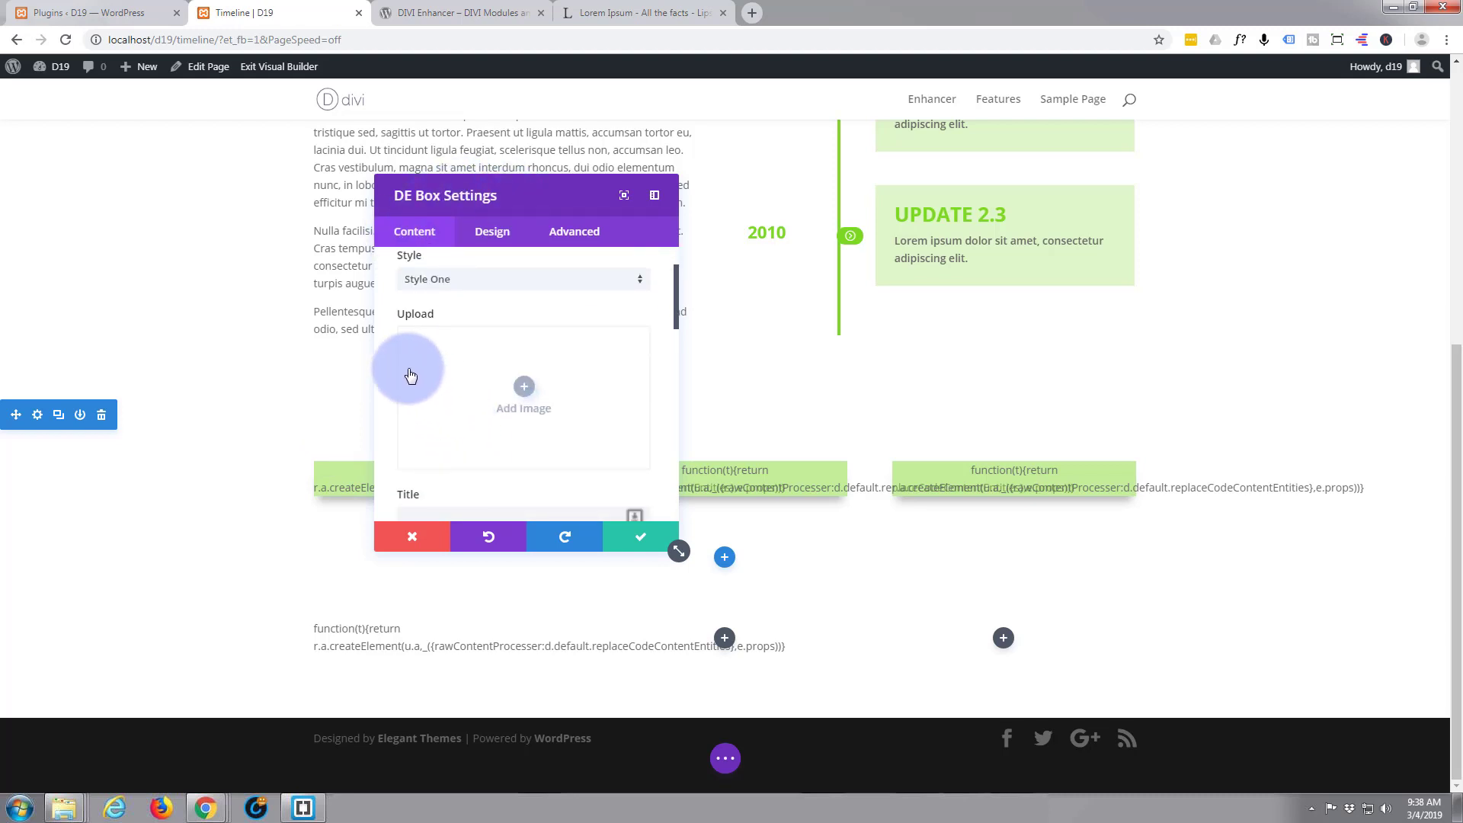
click(523, 390)
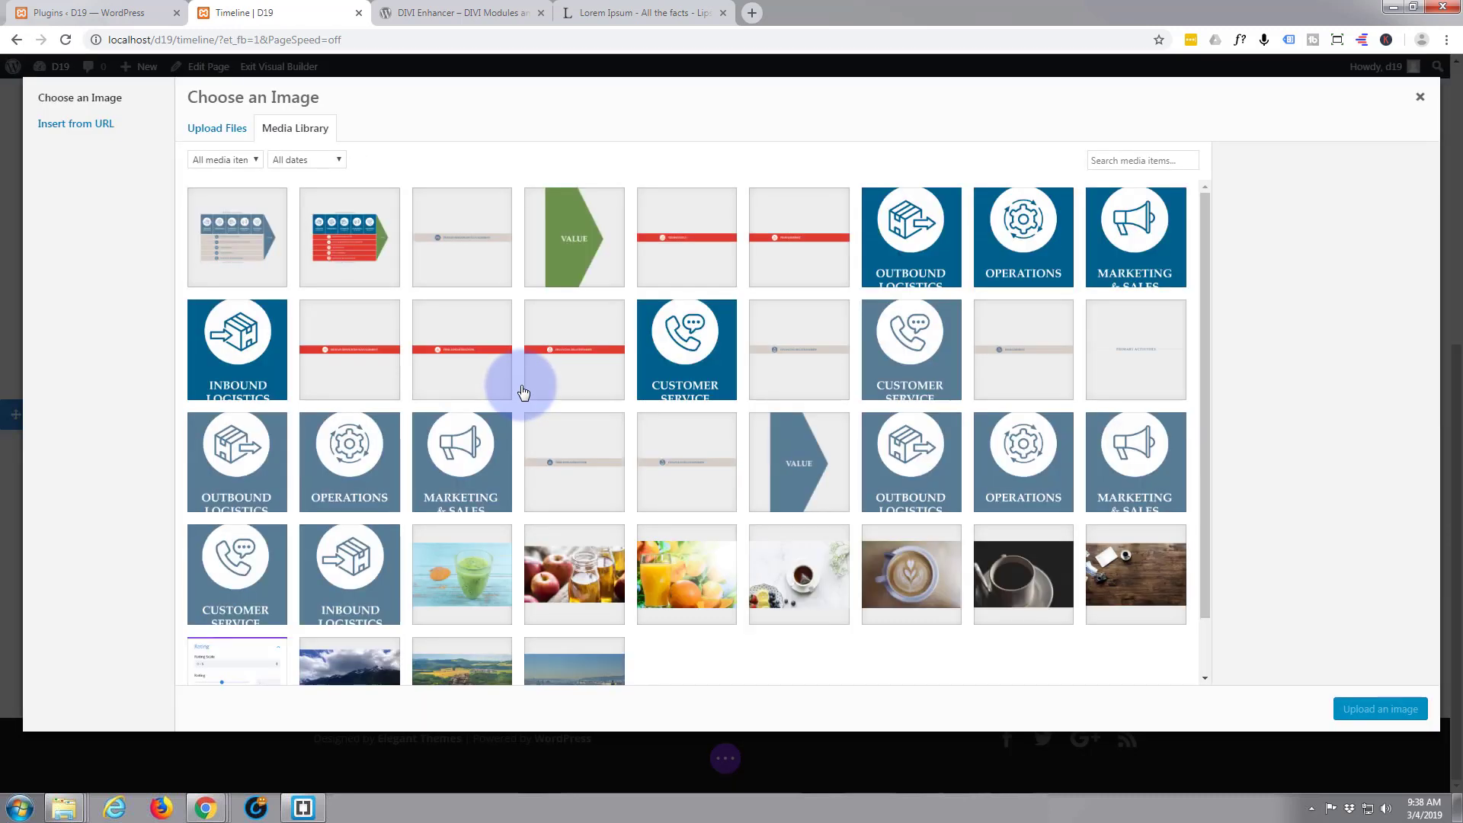
click(915, 571)
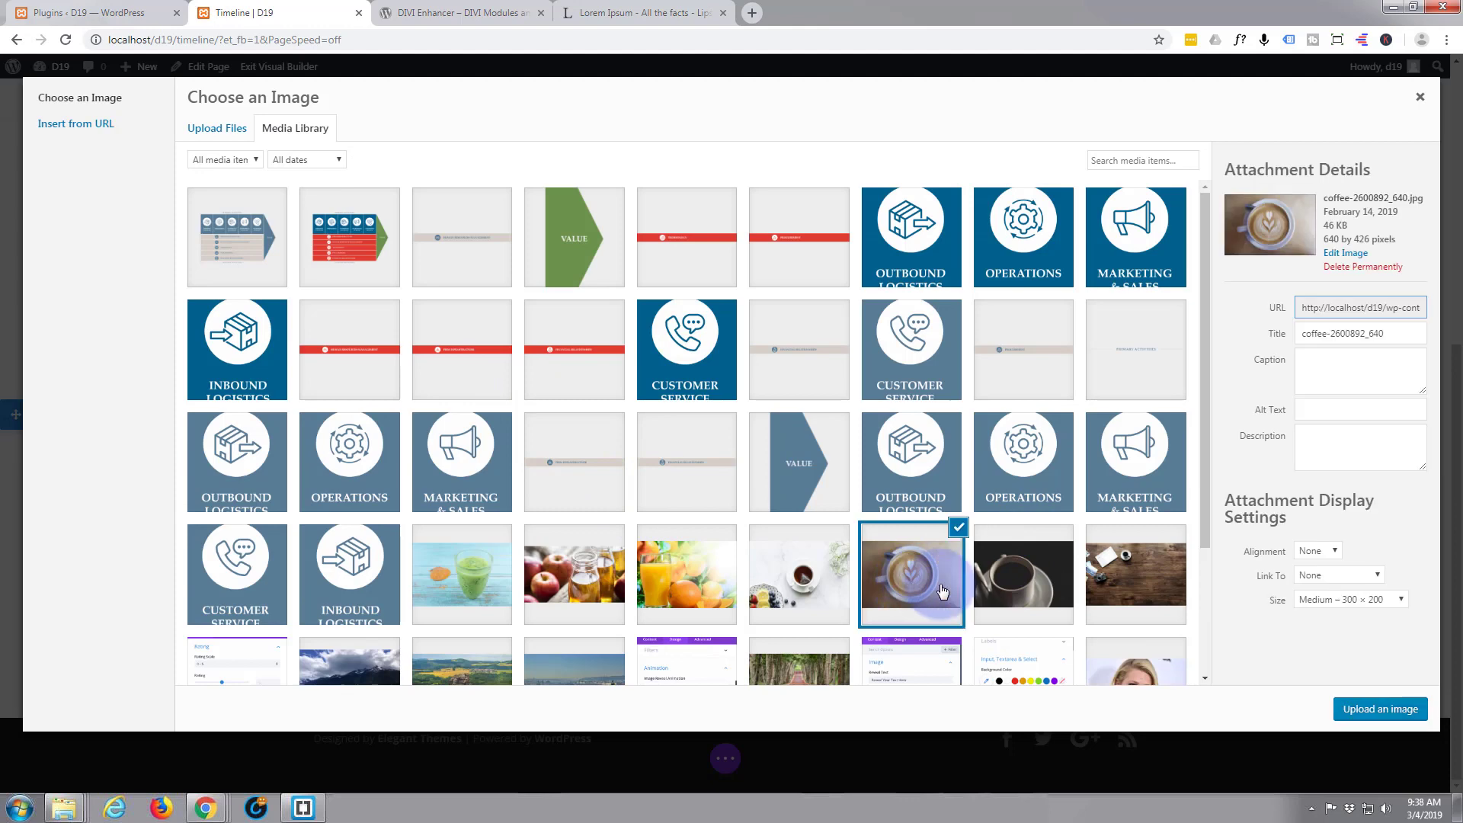
click(1363, 711)
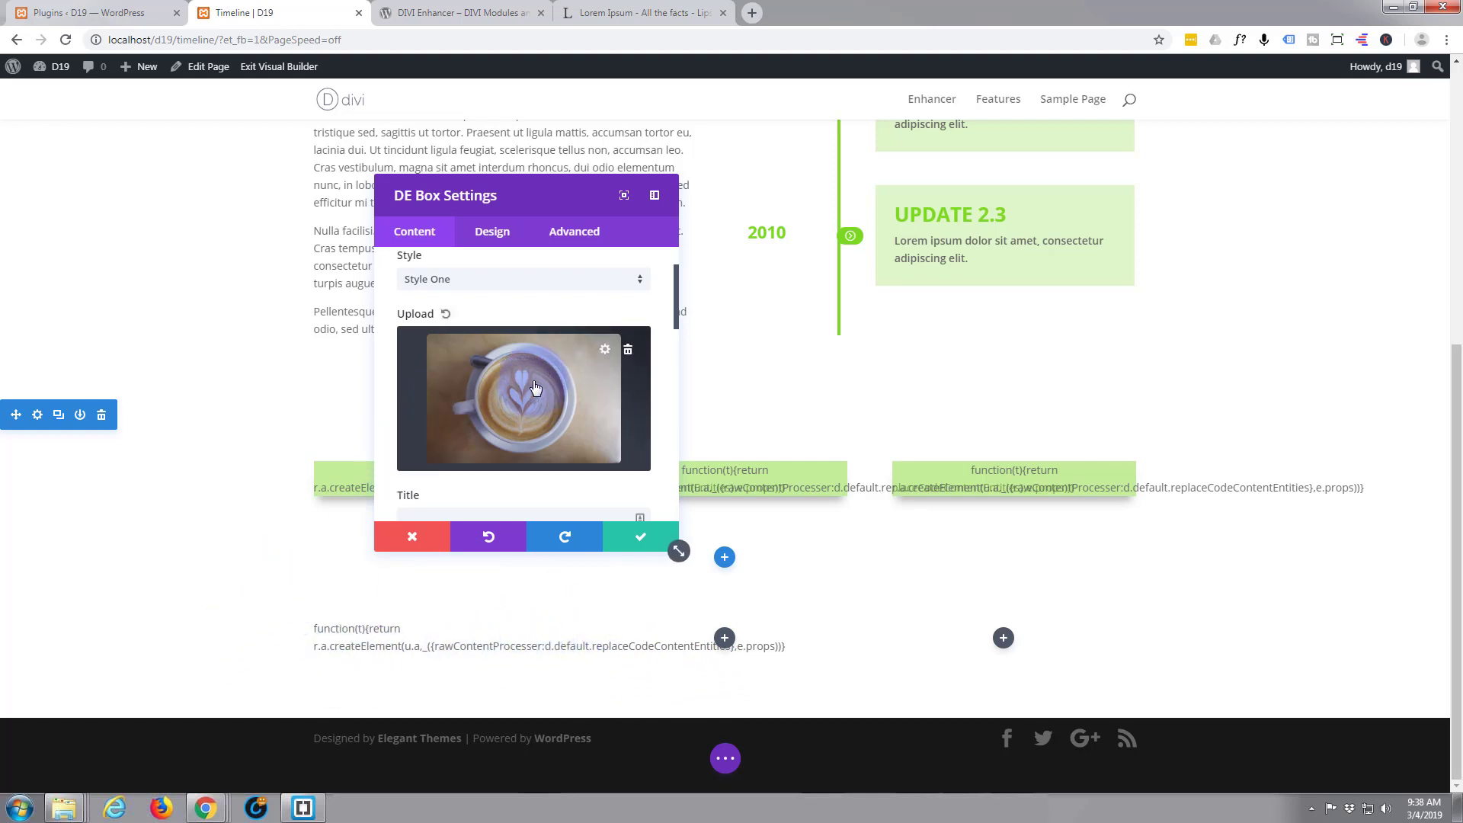
Title the box "House Brew" and copy "Praesent ut ligula mattis, accumsan tortor eu, lacinia dui" from the page text into its content.
scroll(530, 350, down, 2)
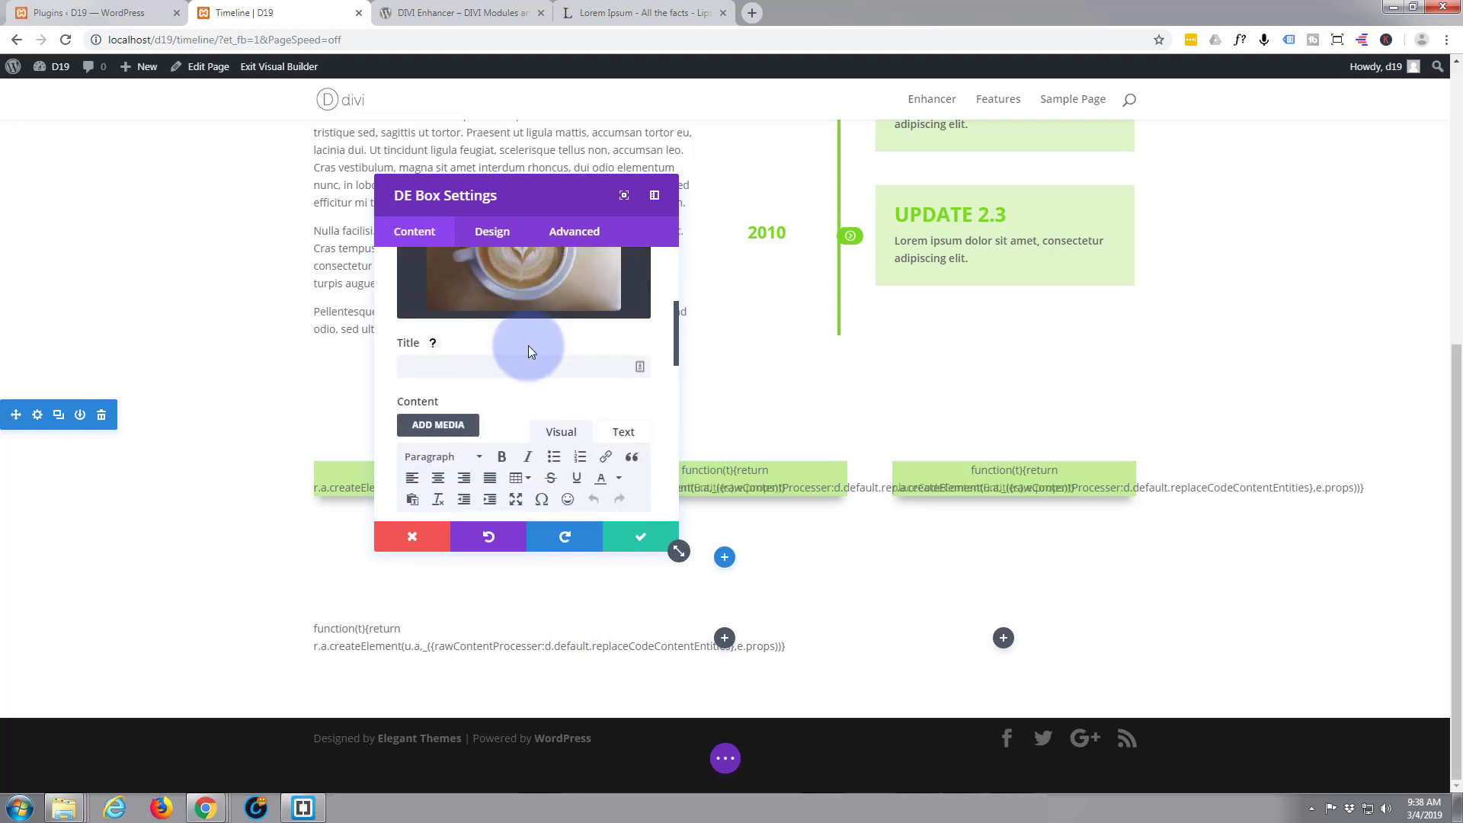
click(424, 369)
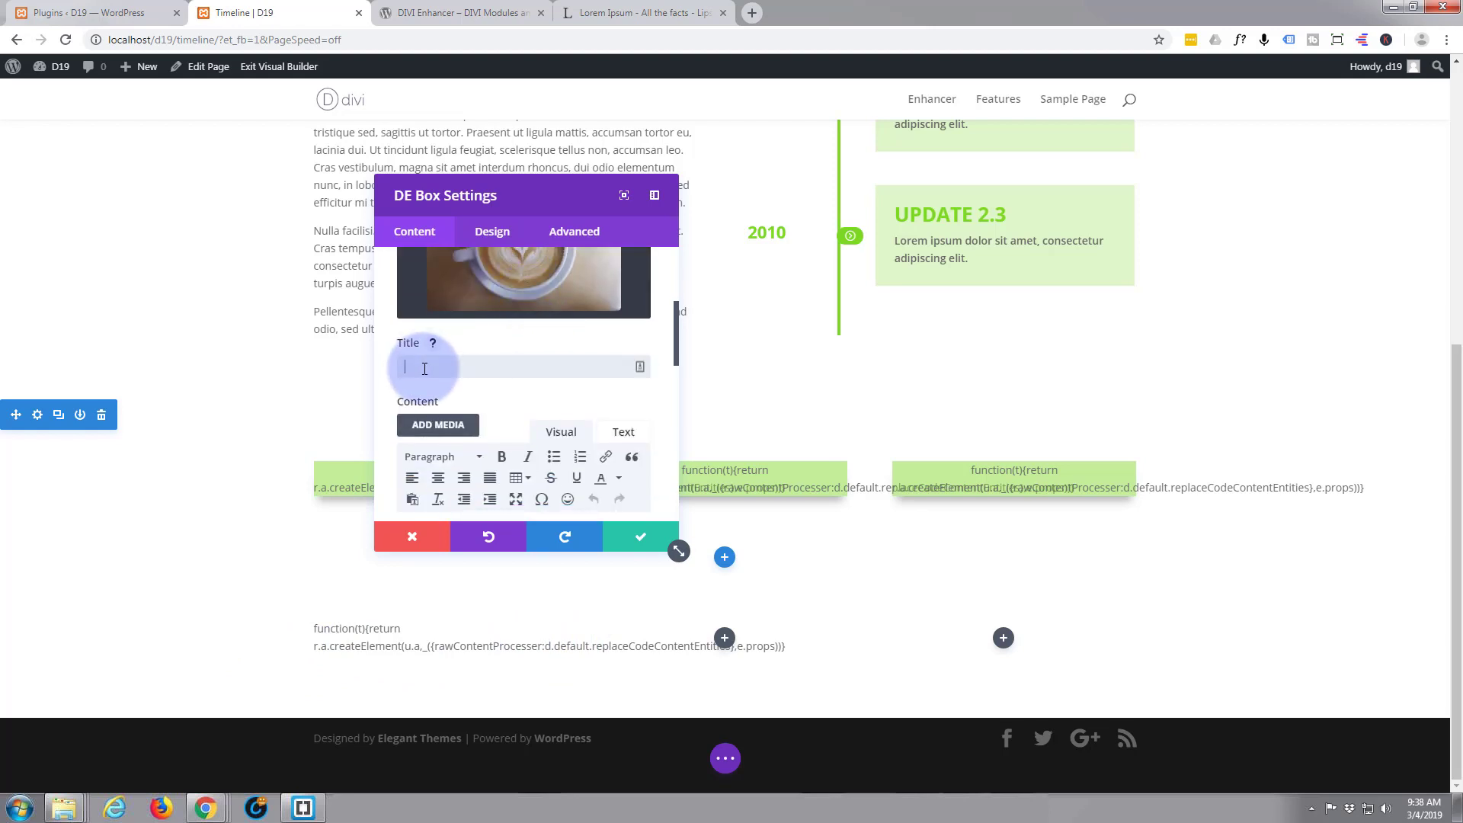
text(House Brew)
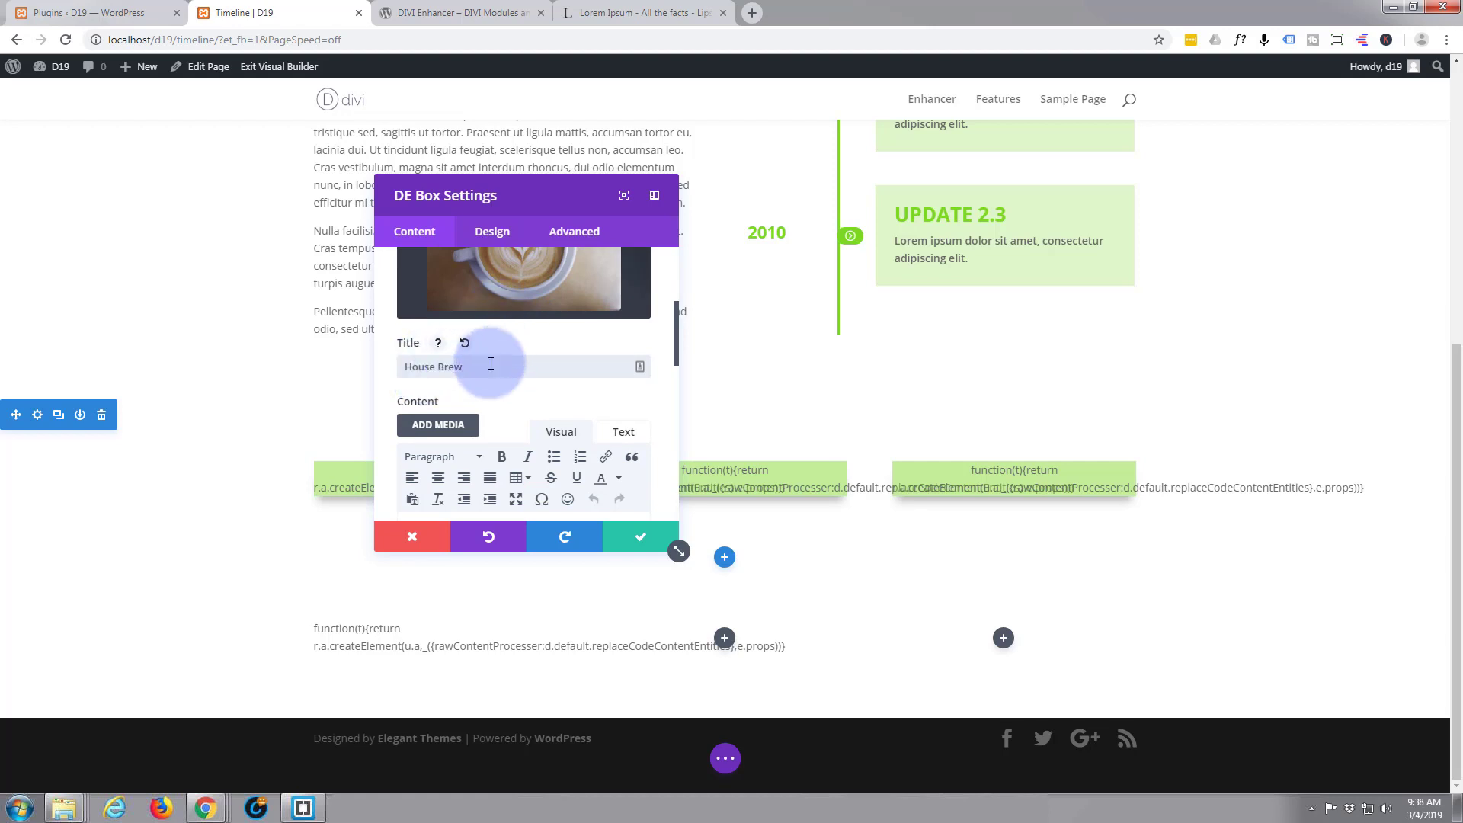
scroll(491, 365, down, 1)
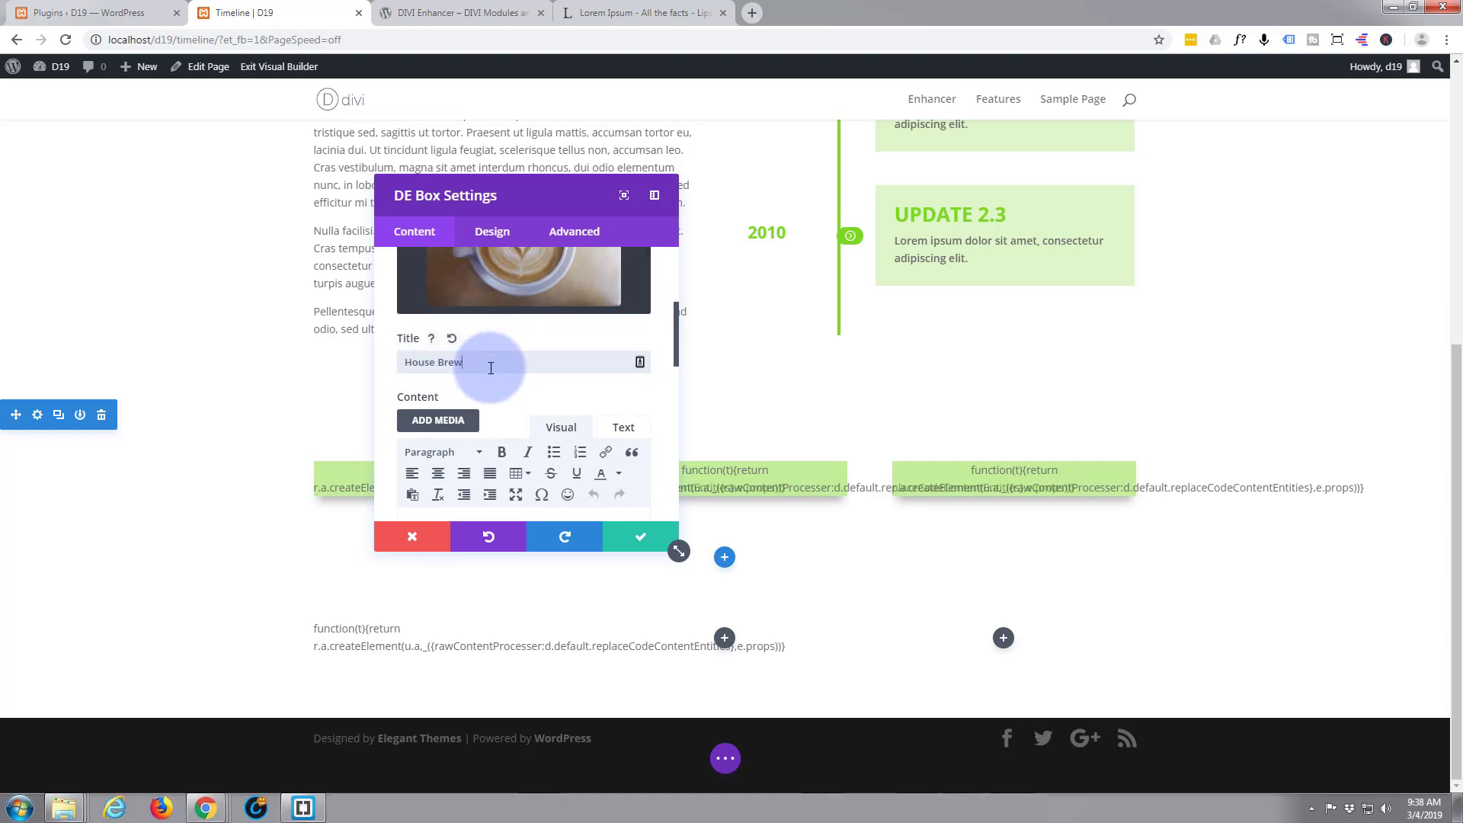
click(467, 132)
drag(466, 133, 365, 153)
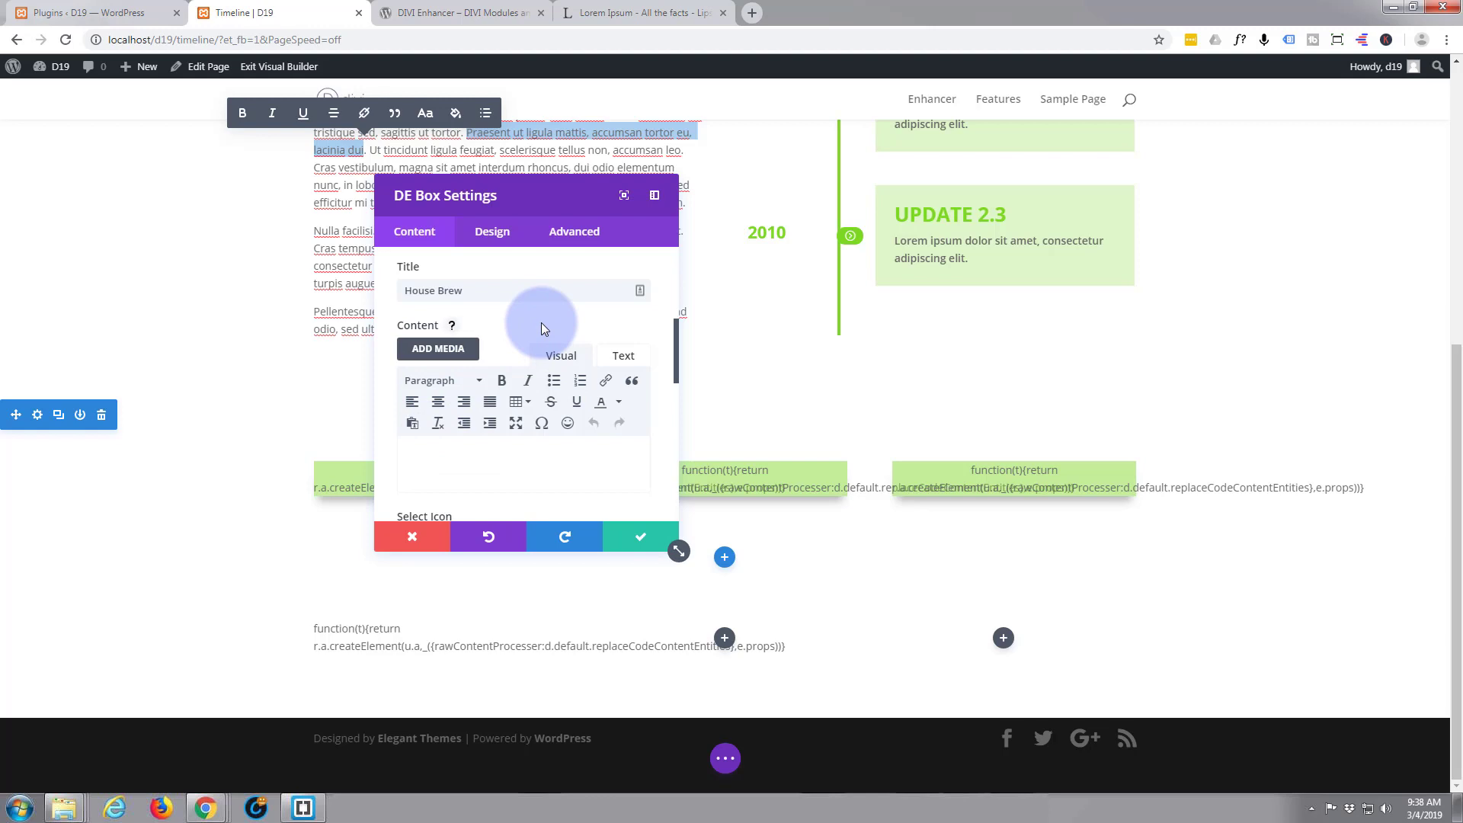
text(Praesent ut ligula mattis, accumsan tortor eu, lacinia dui)
Choose the outlined circle check-mark icon for the box and set its main color to the green swatch.
scroll(528, 360, down, 2)
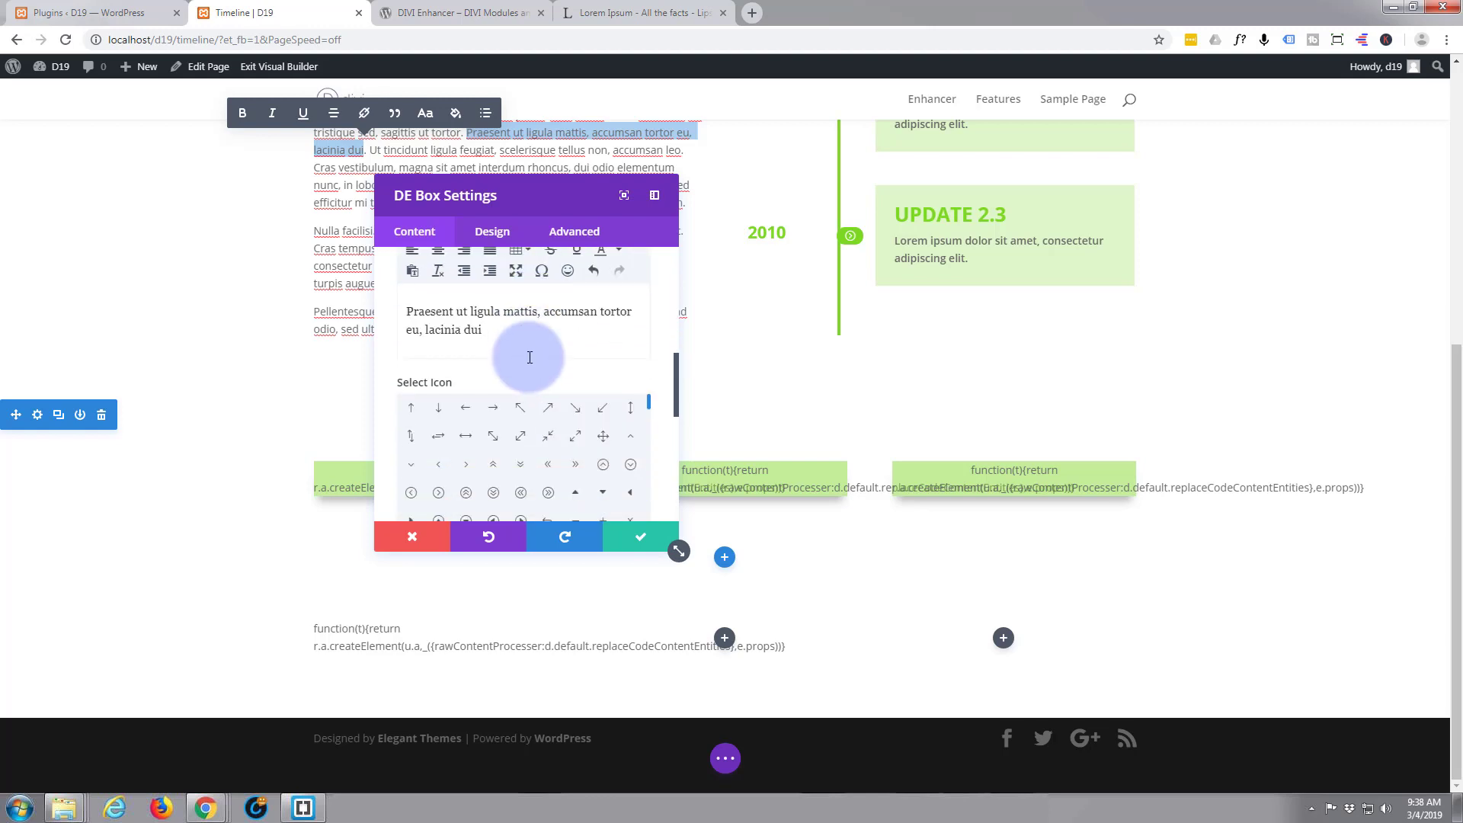
scroll(529, 358, down, 1)
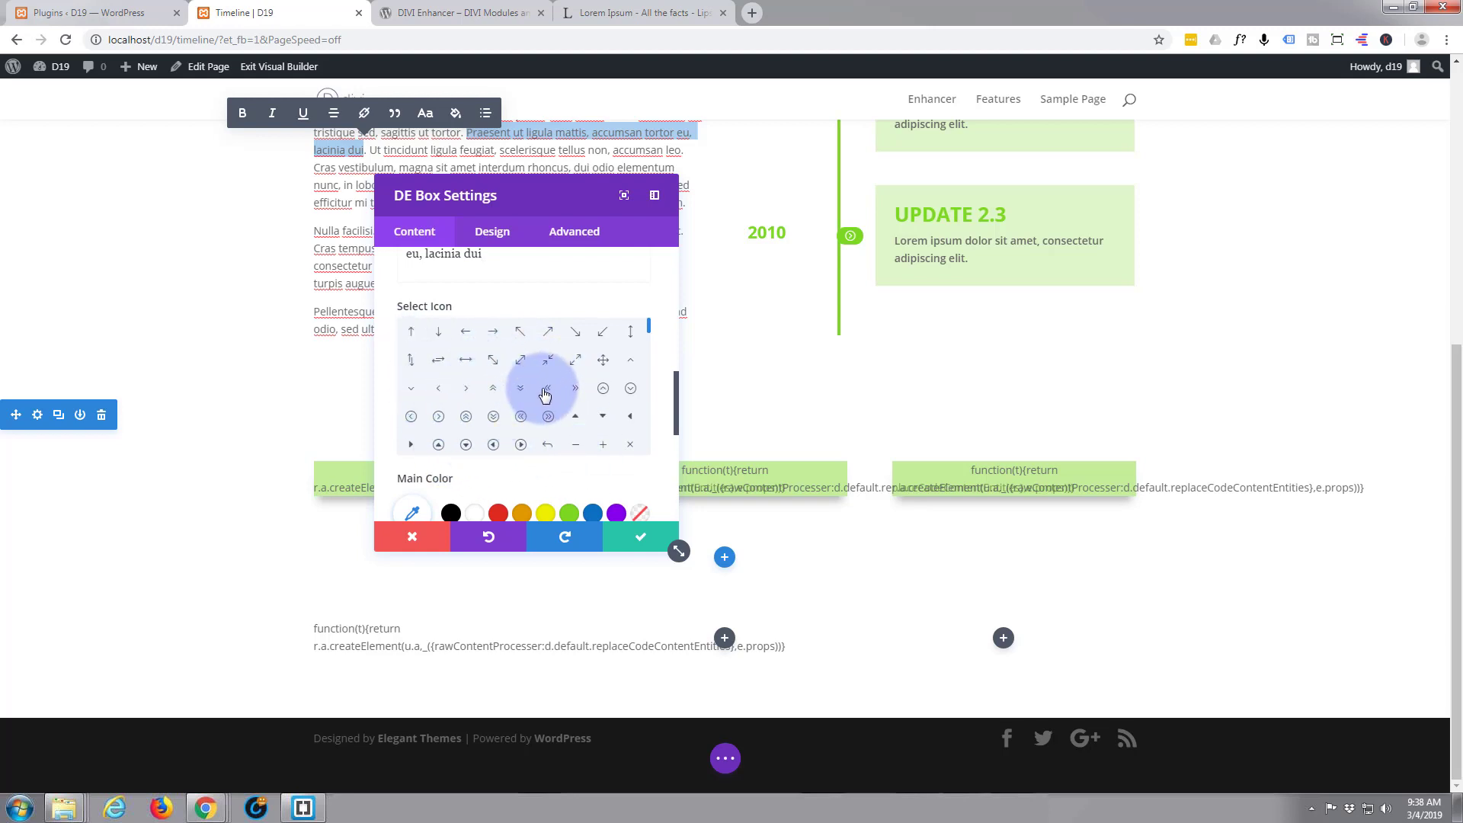
scroll(543, 394, down, 1)
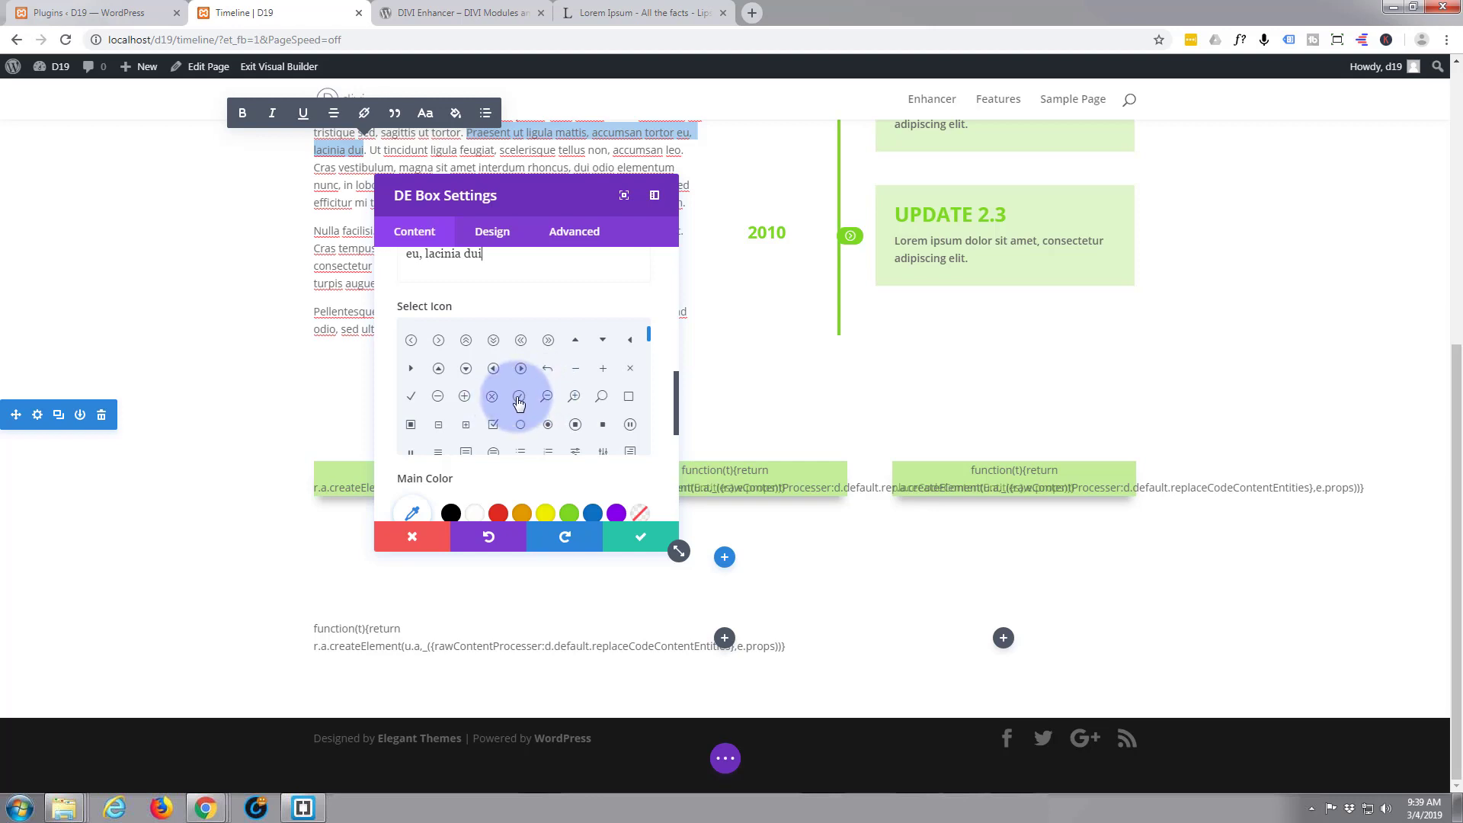
click(519, 399)
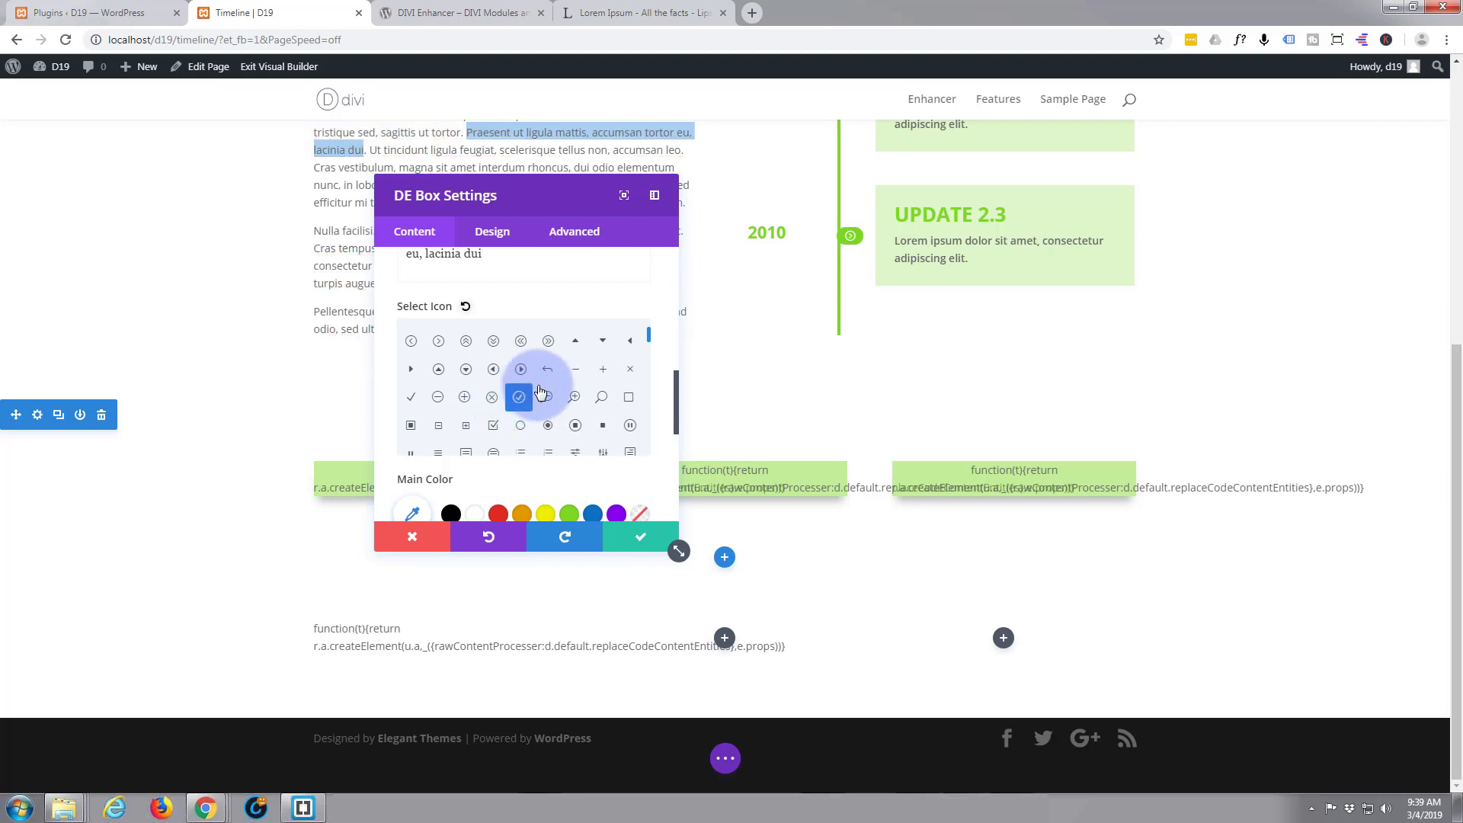
scroll(534, 394, down, 4)
scroll(539, 391, up, 4)
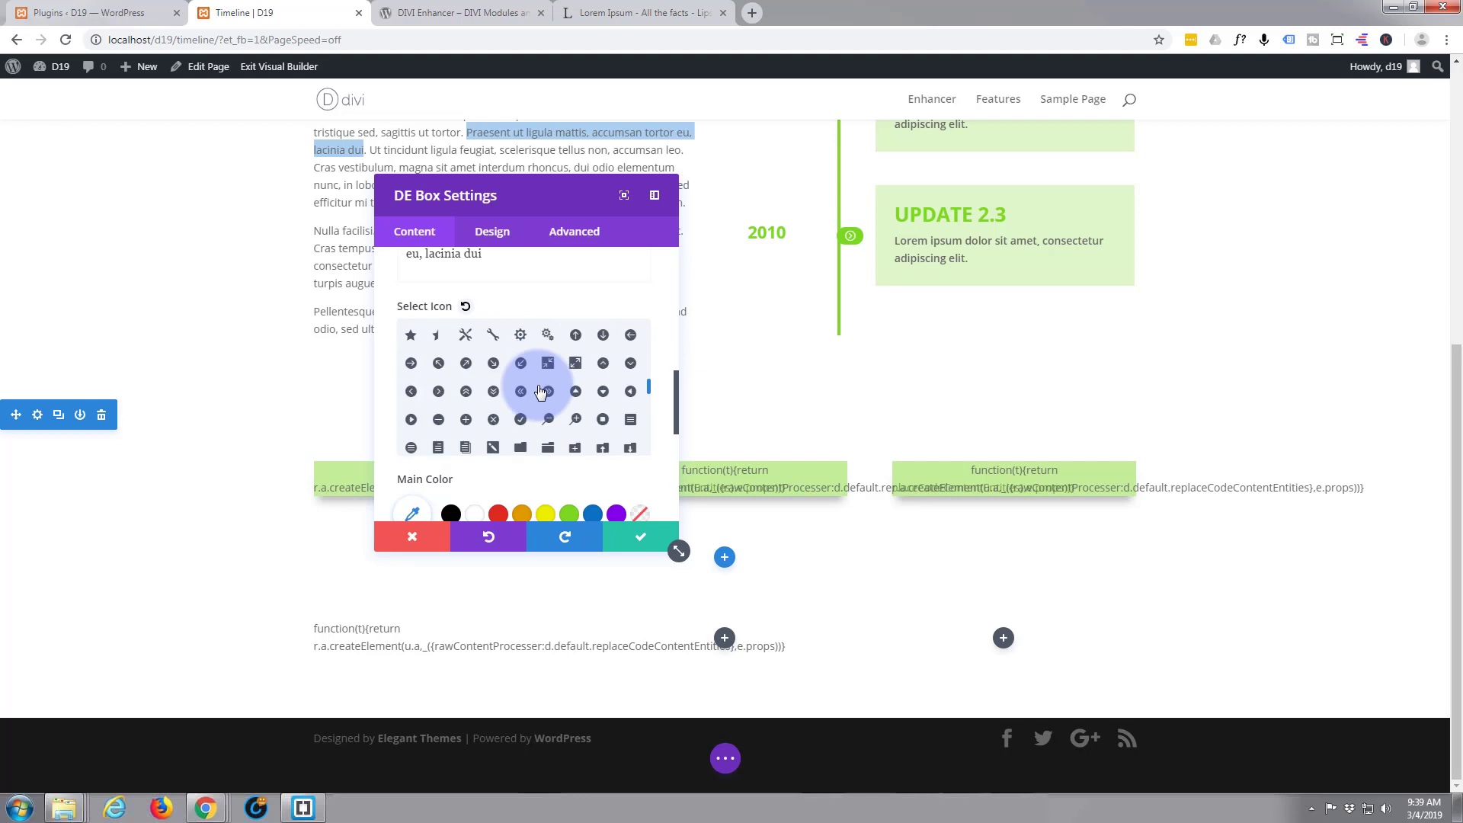
scroll(540, 392, down, 5)
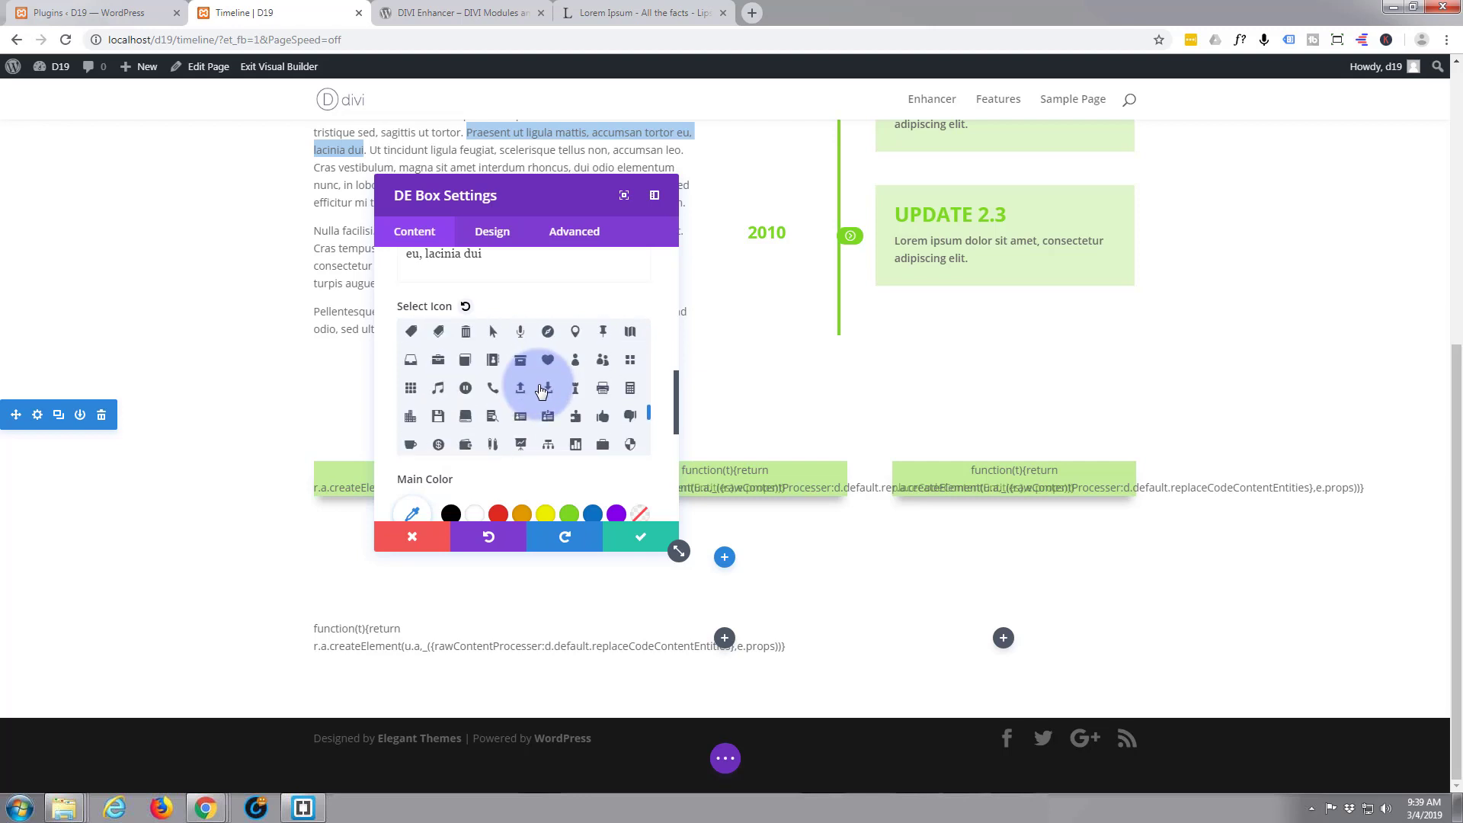
scroll(540, 392, down, 3)
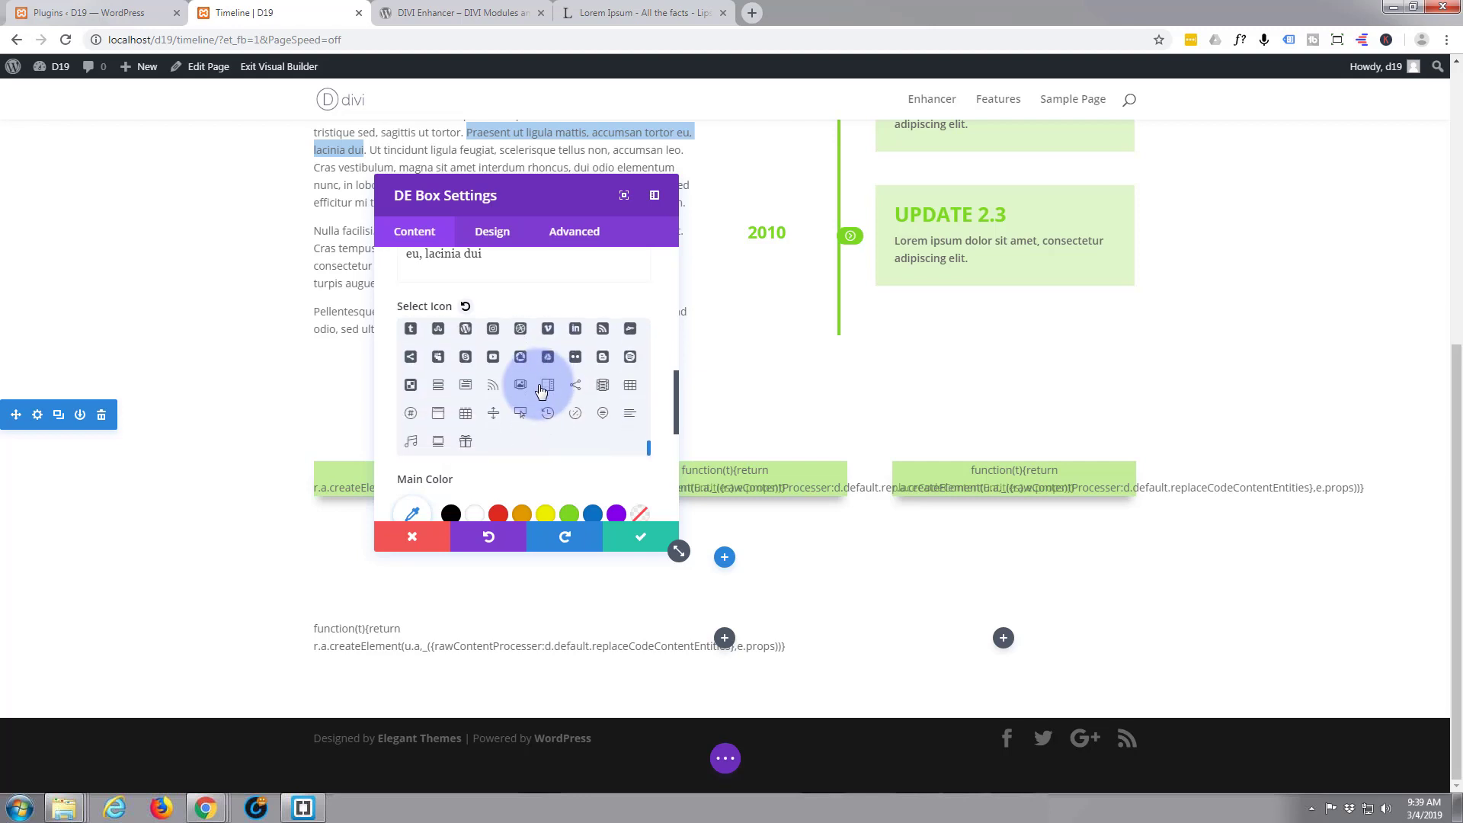
scroll(504, 426, down, 2)
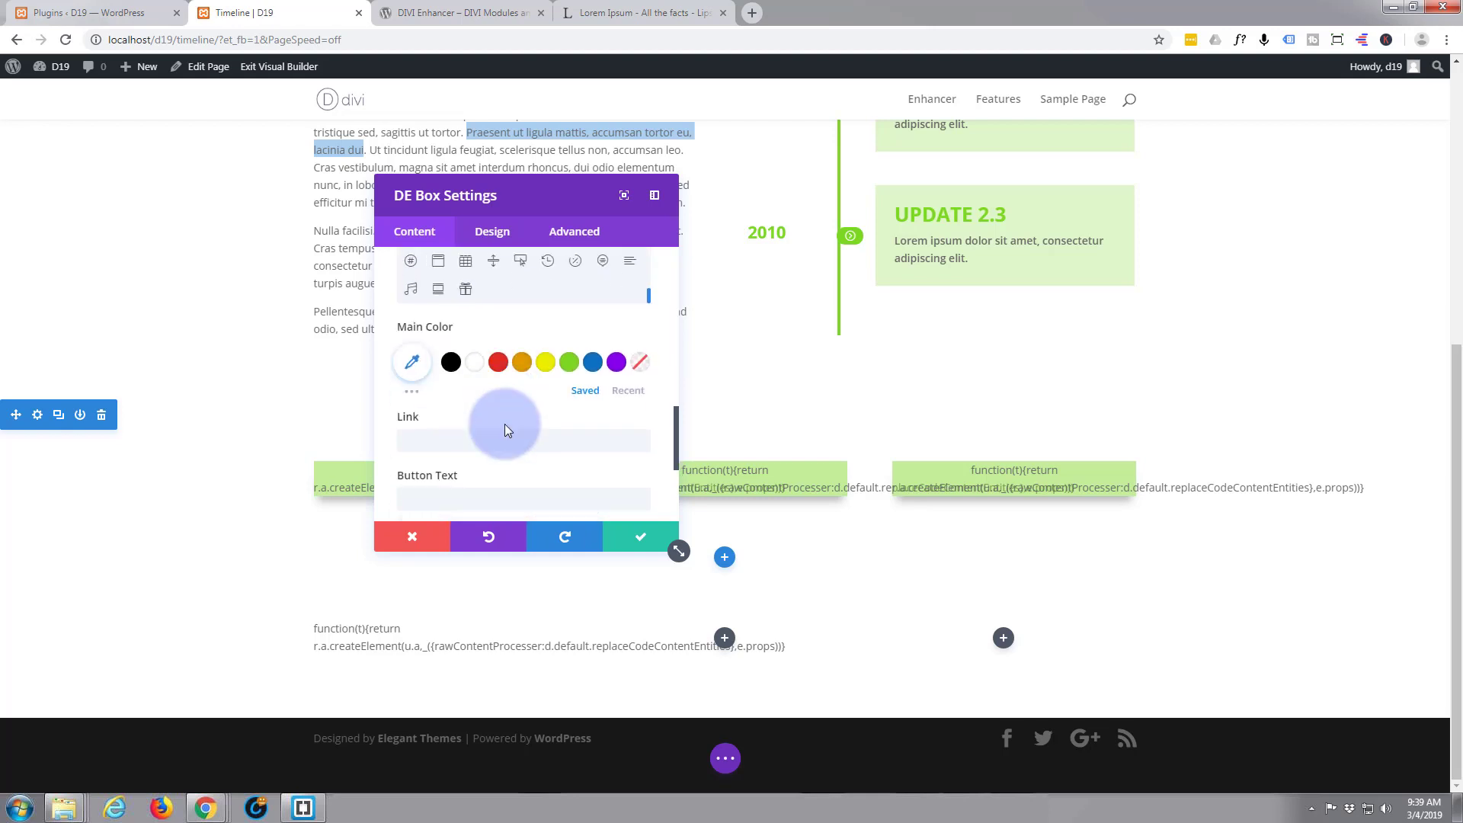
click(570, 369)
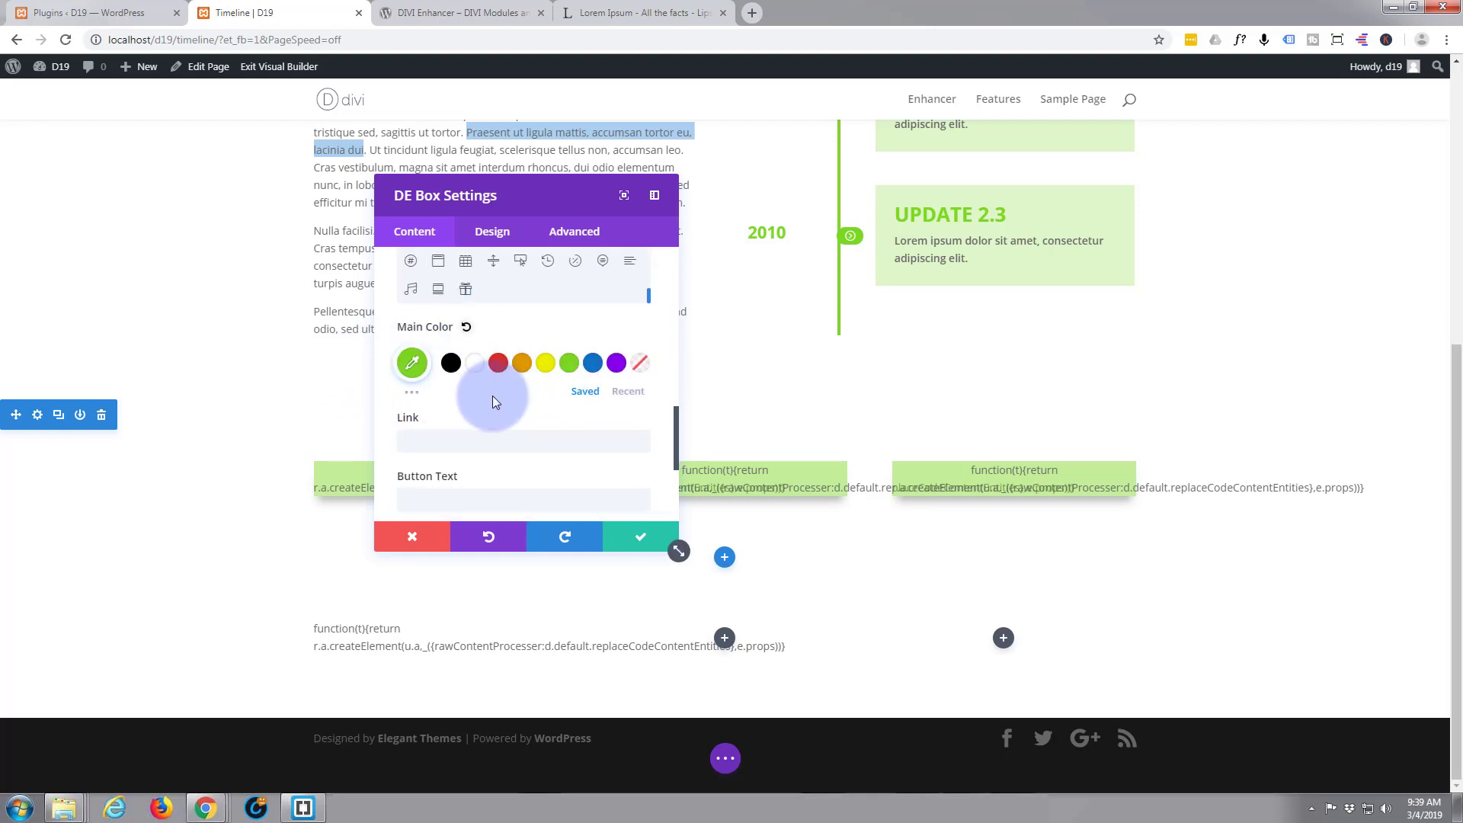
Set the box's link to "#" and its button text to "Buy Now".
scroll(483, 396, down, 1)
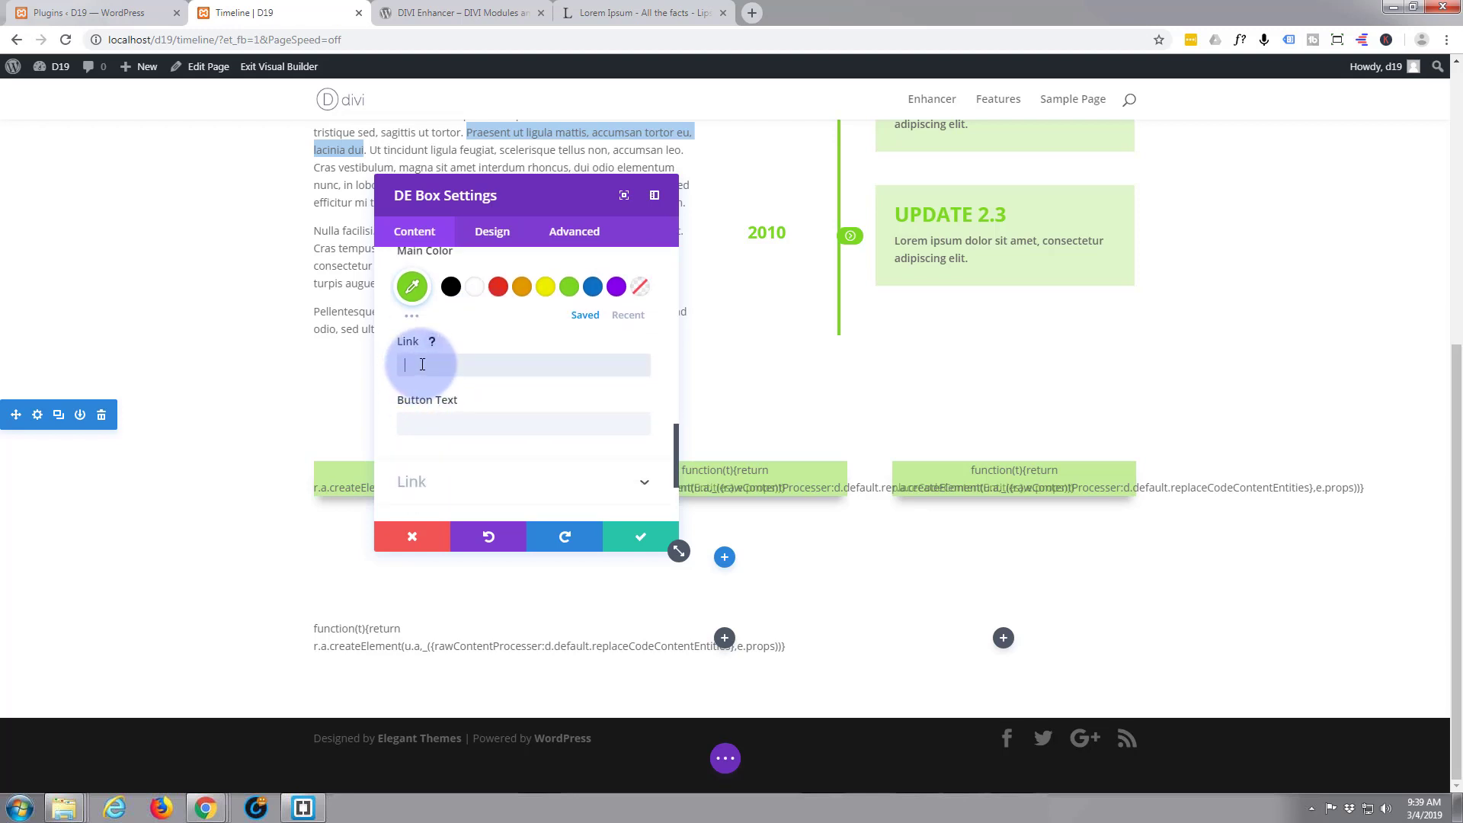
click(422, 364)
text(#)
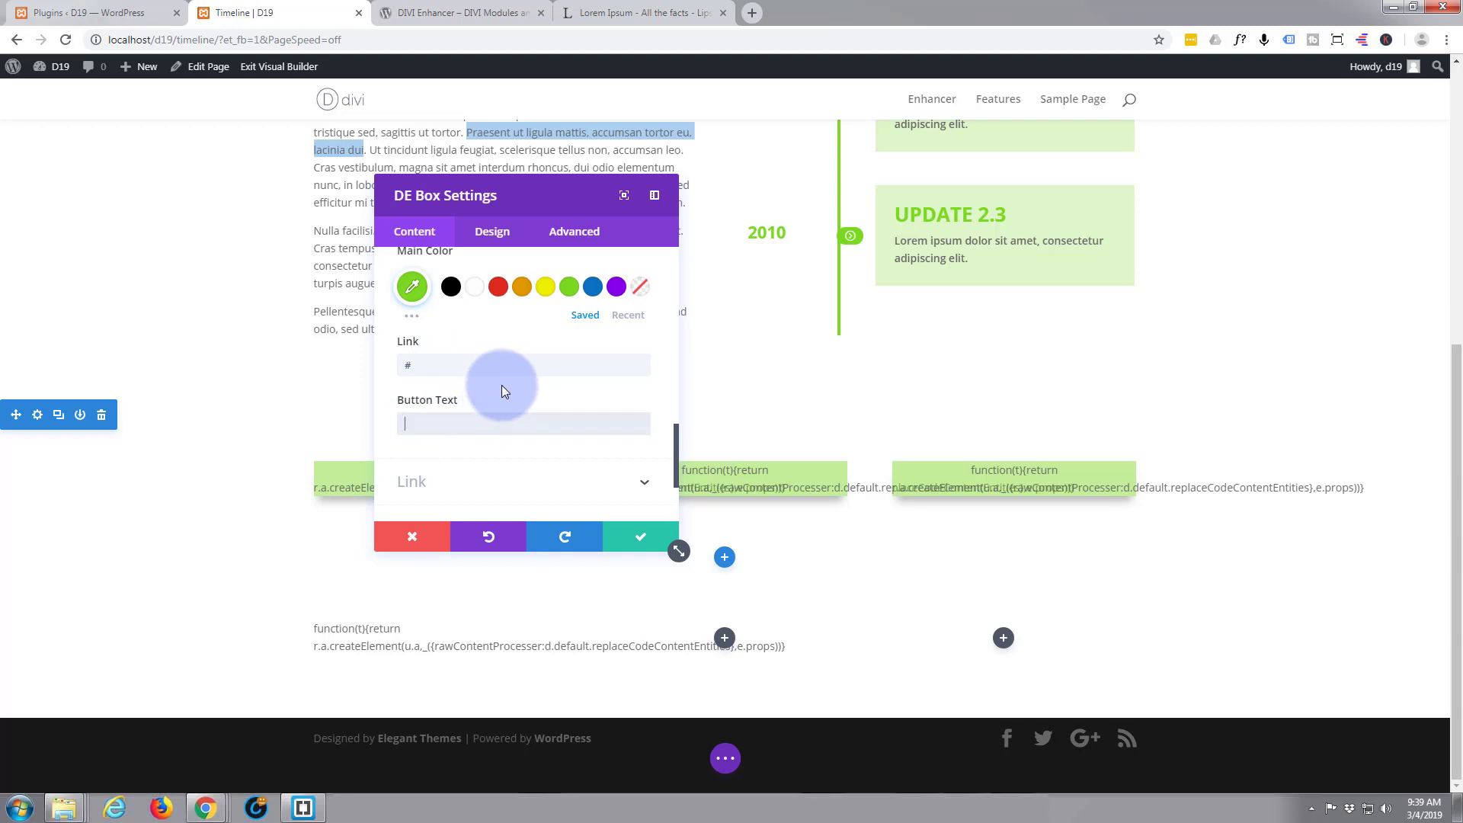
text(Buy Now)
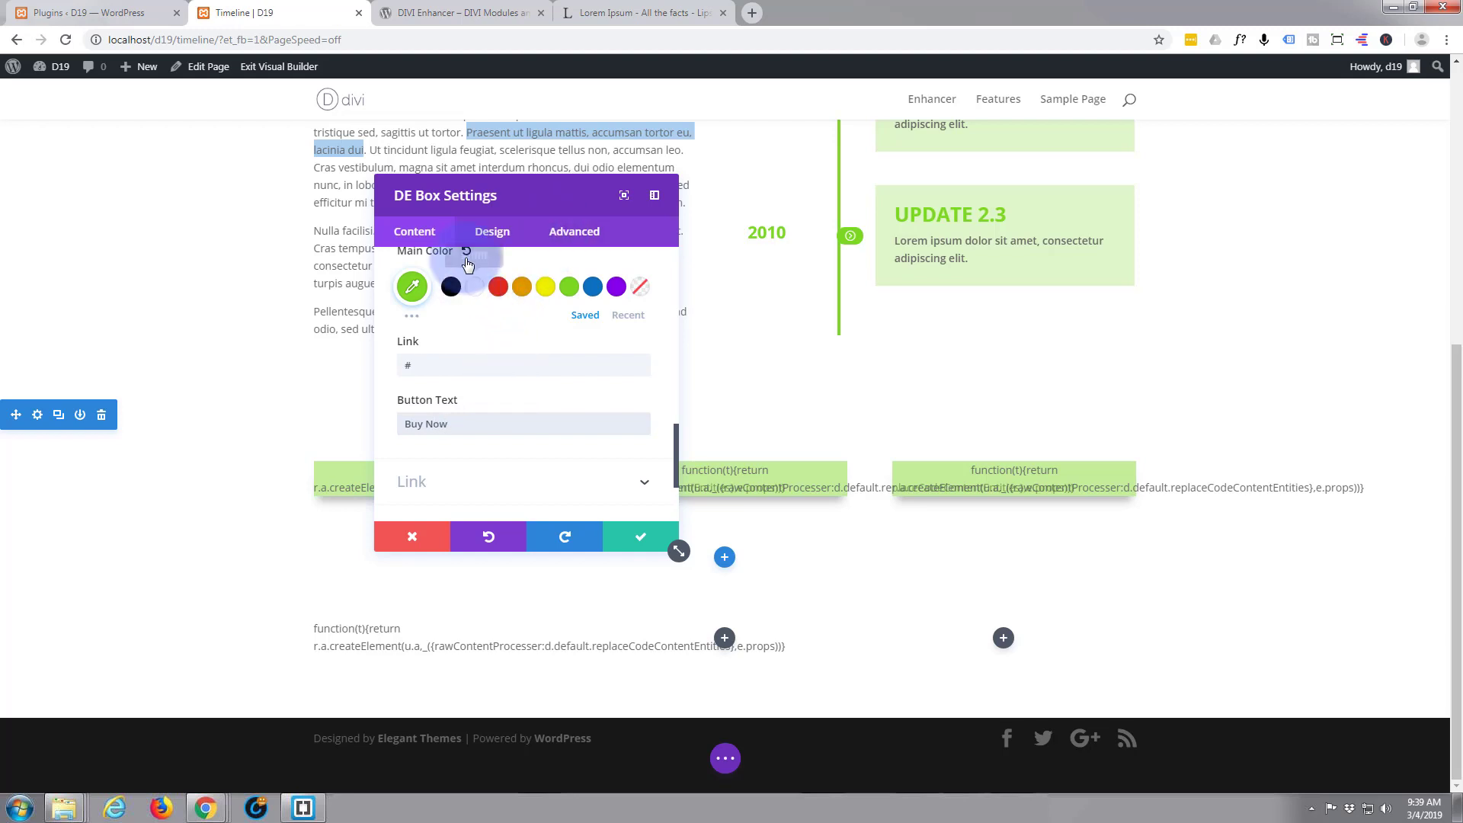
Center-align the content text of the House Brew box in its design settings.
drag(507, 196, 698, 191)
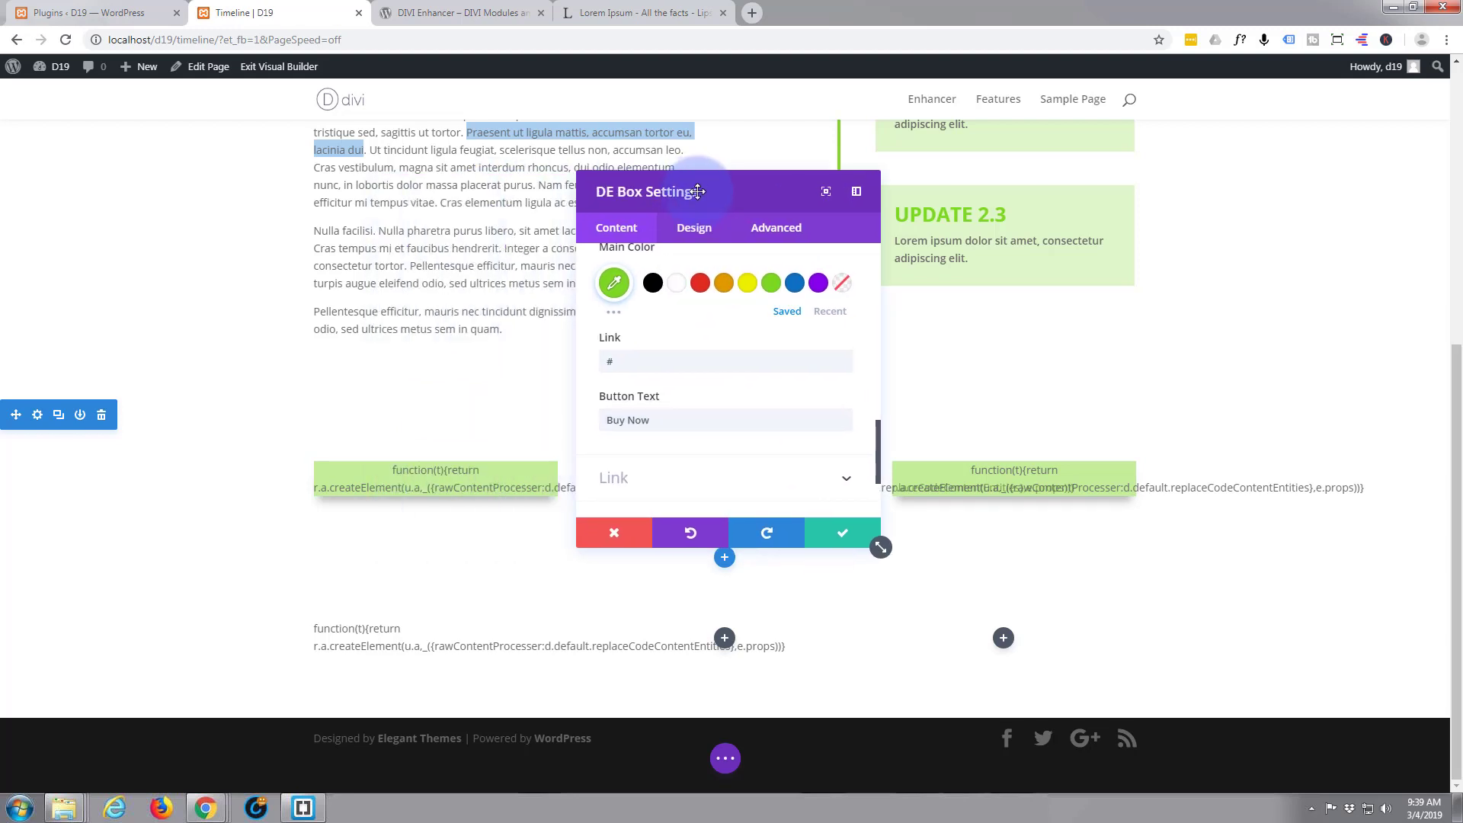
click(697, 227)
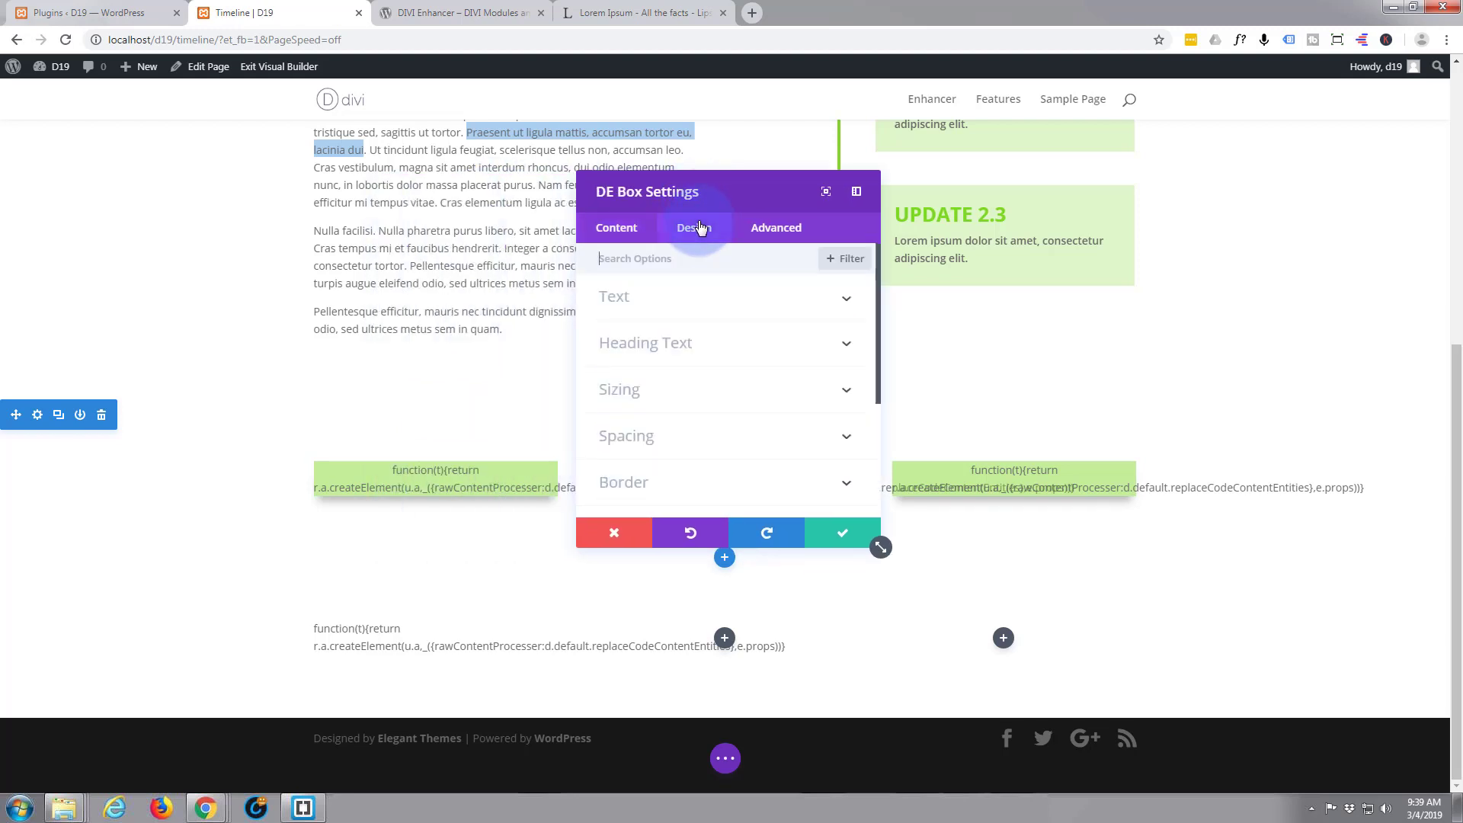
click(734, 307)
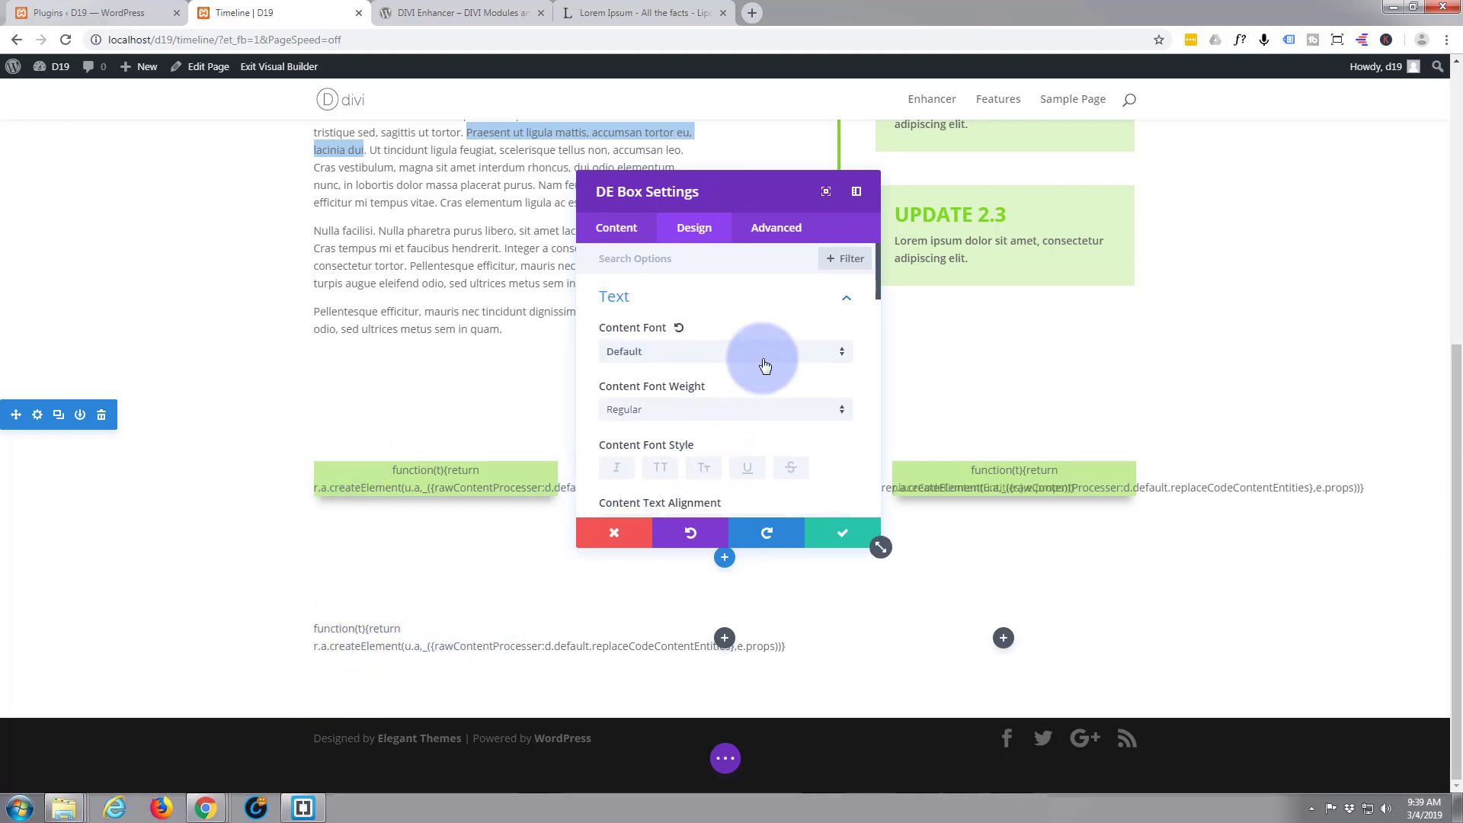
scroll(744, 317, down, 2)
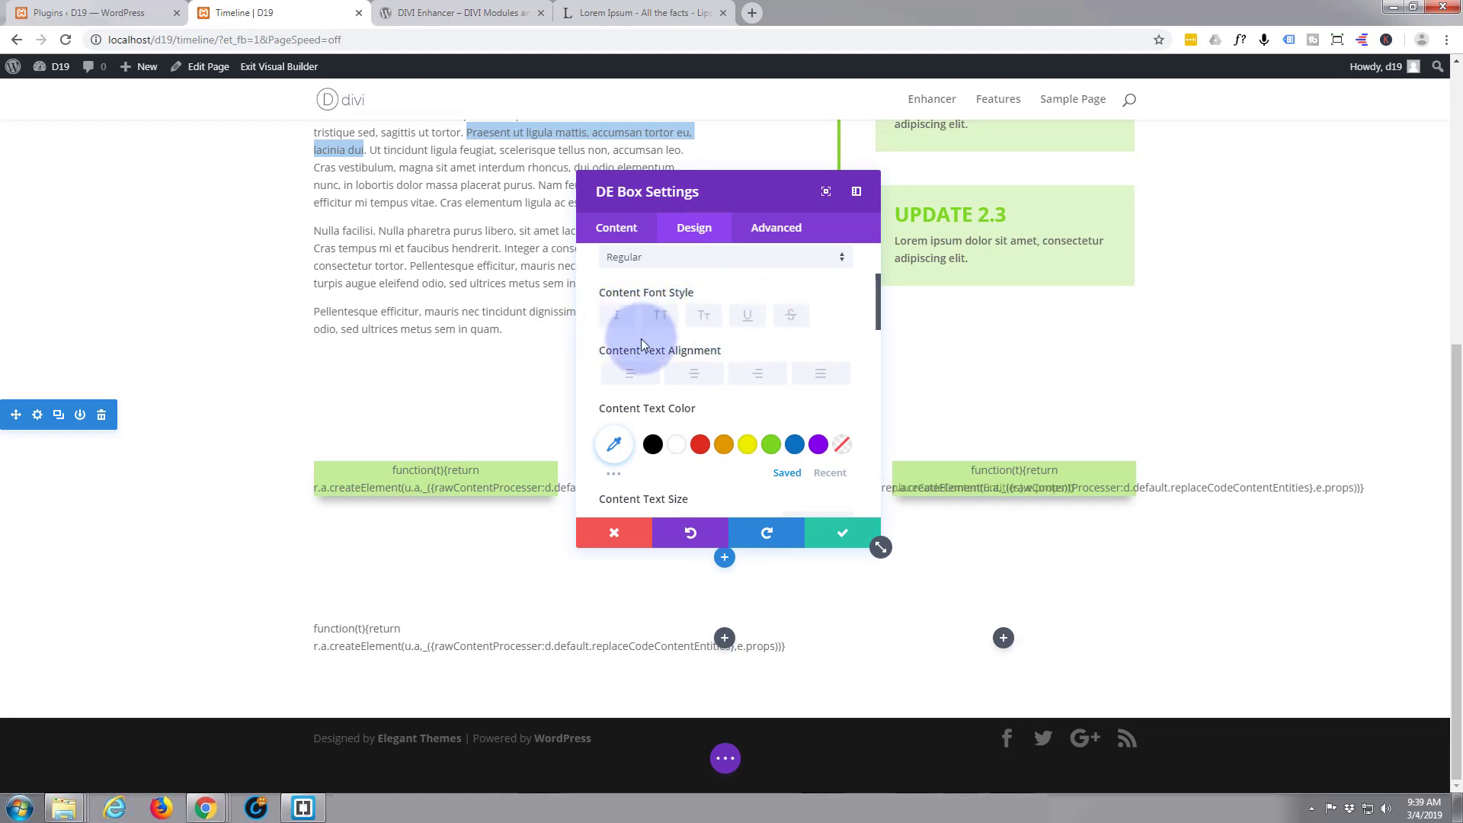
click(695, 375)
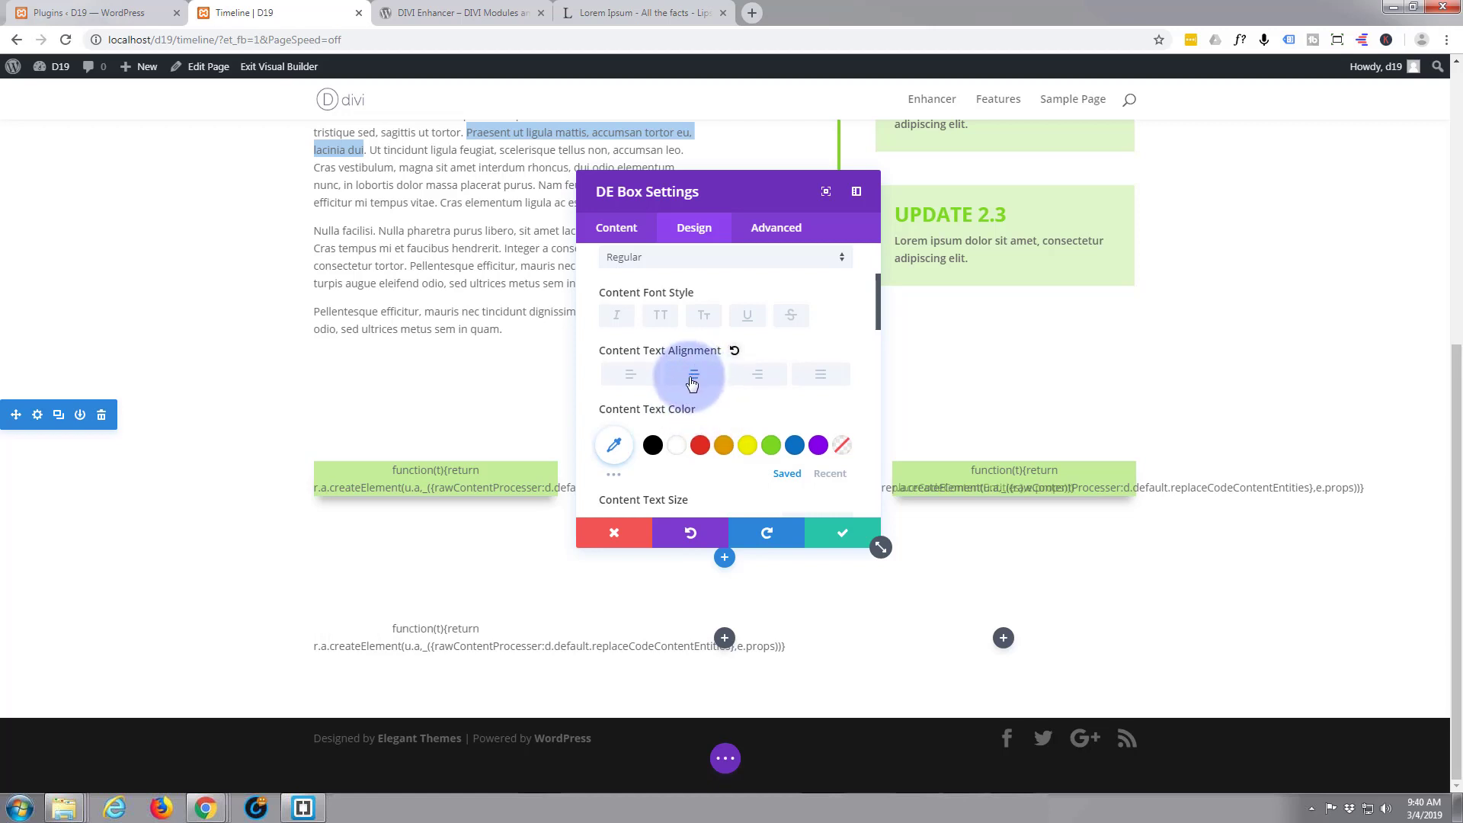
scroll(725, 387, down, 2)
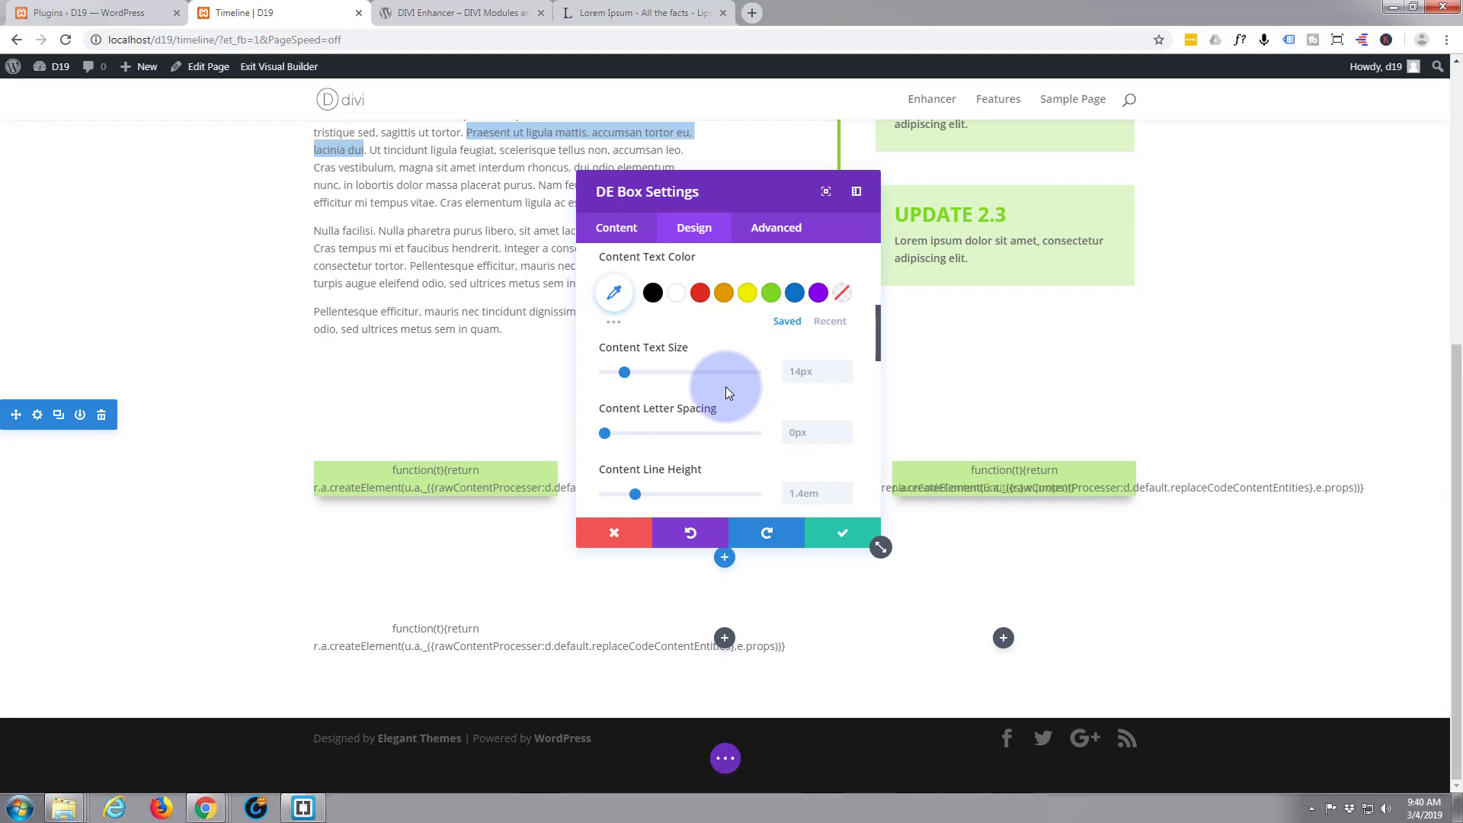
scroll(726, 387, down, 2)
scroll(725, 386, up, 6)
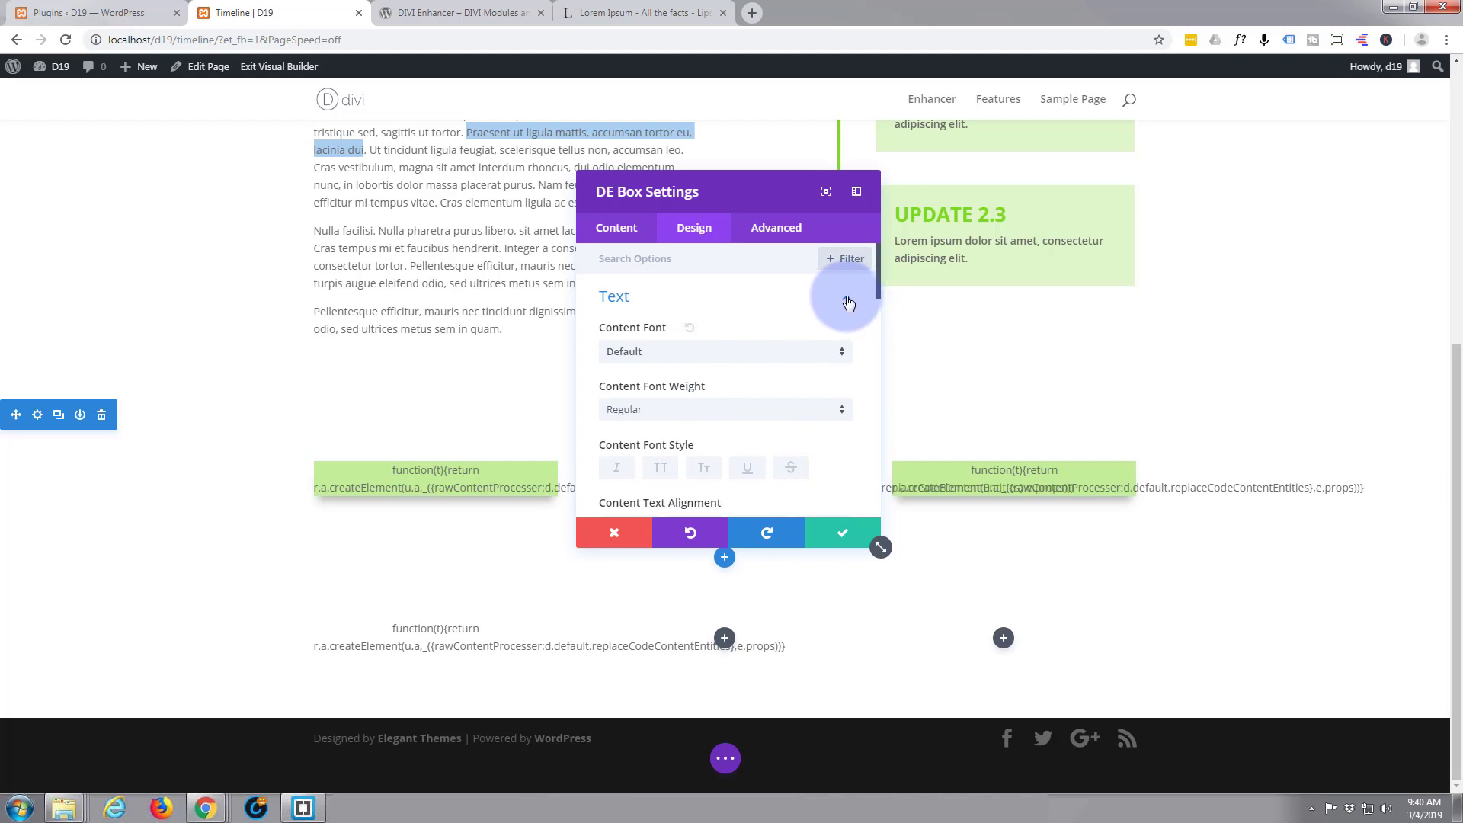
Center-align the box's Heading 2 text.
click(848, 299)
click(739, 344)
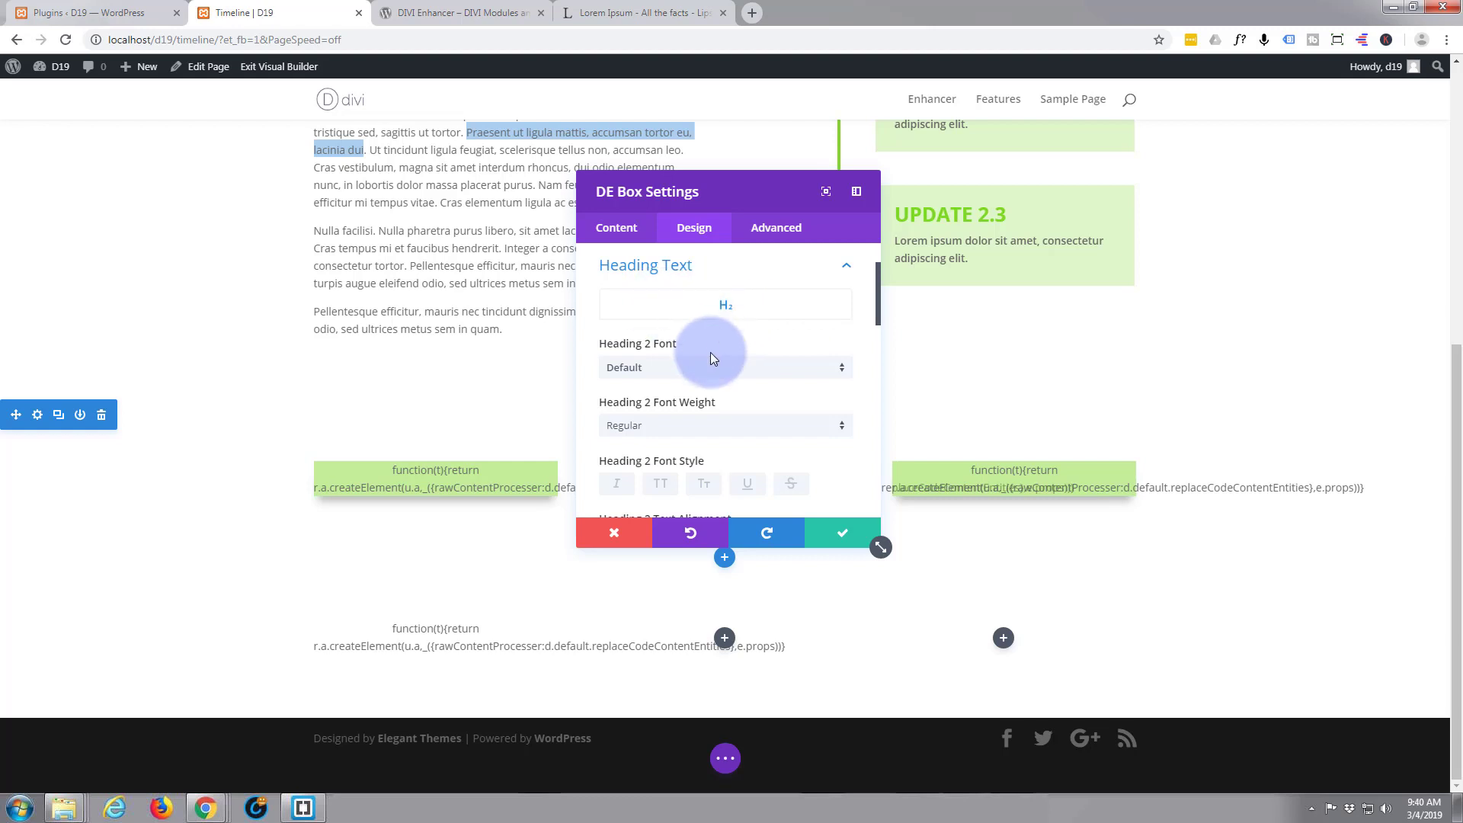
scroll(672, 397, down, 2)
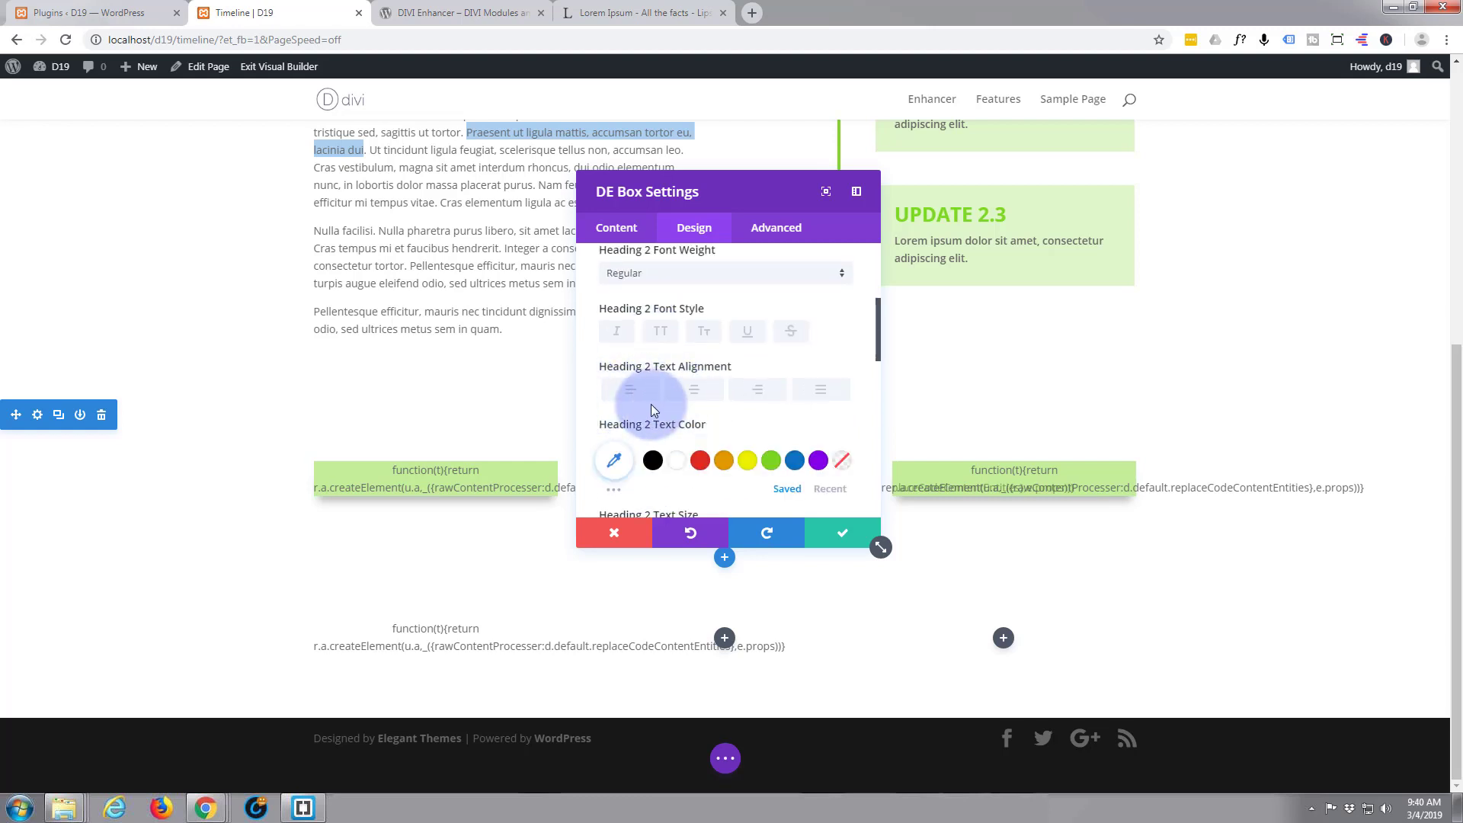
scroll(650, 404, down, 1)
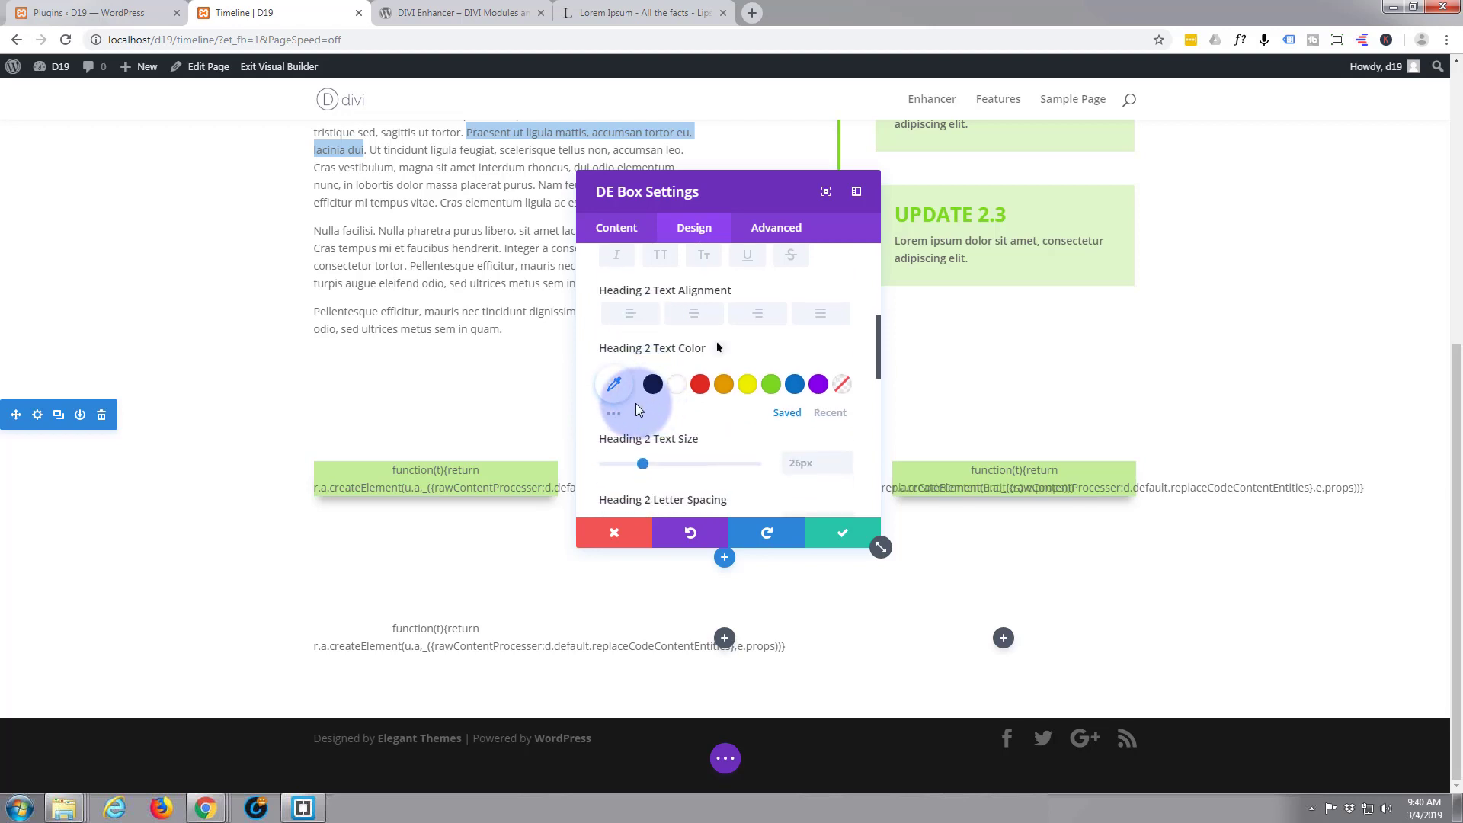
scroll(677, 404, down, 1)
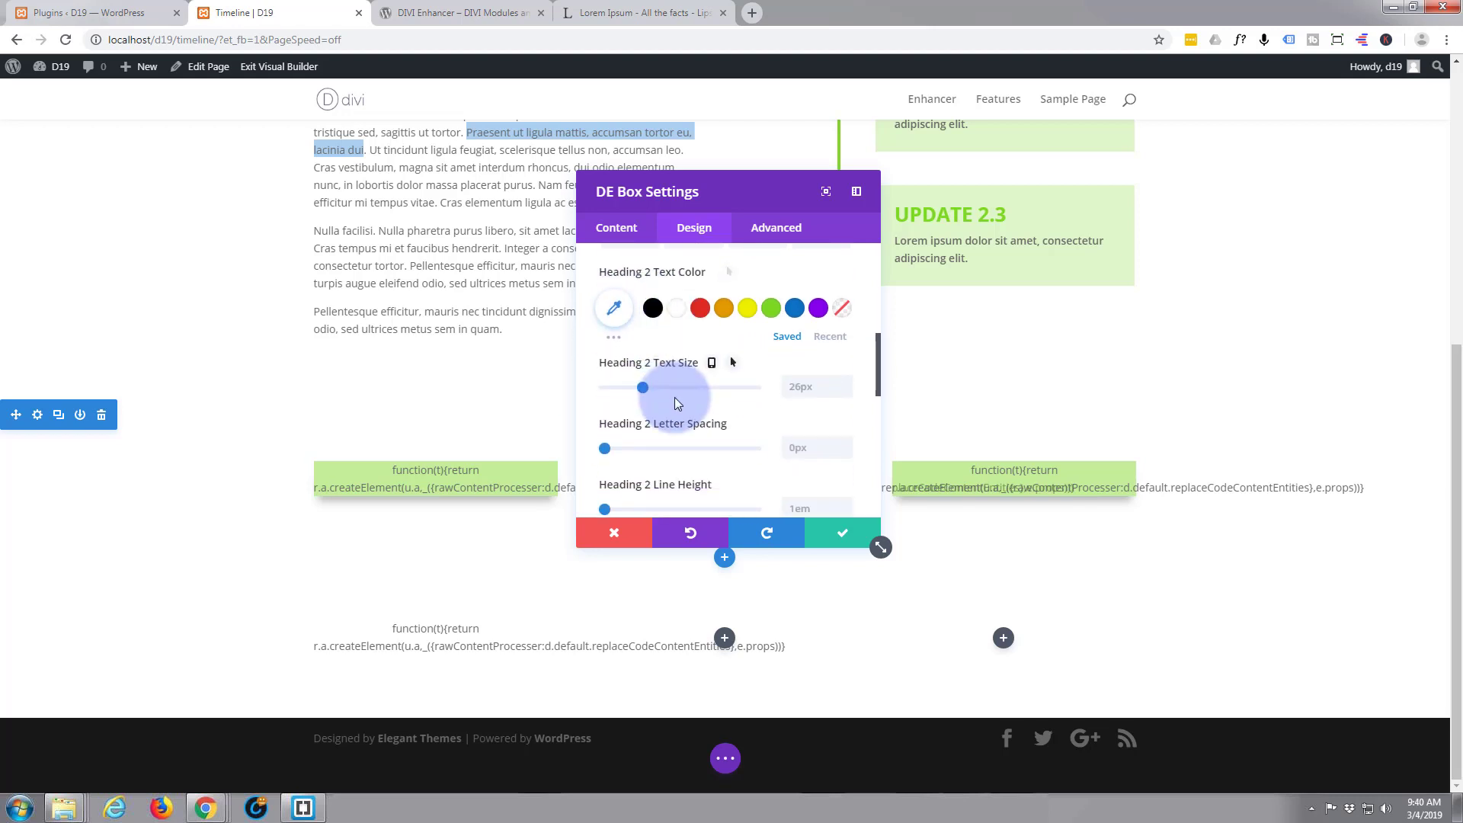
scroll(675, 397, down, 4)
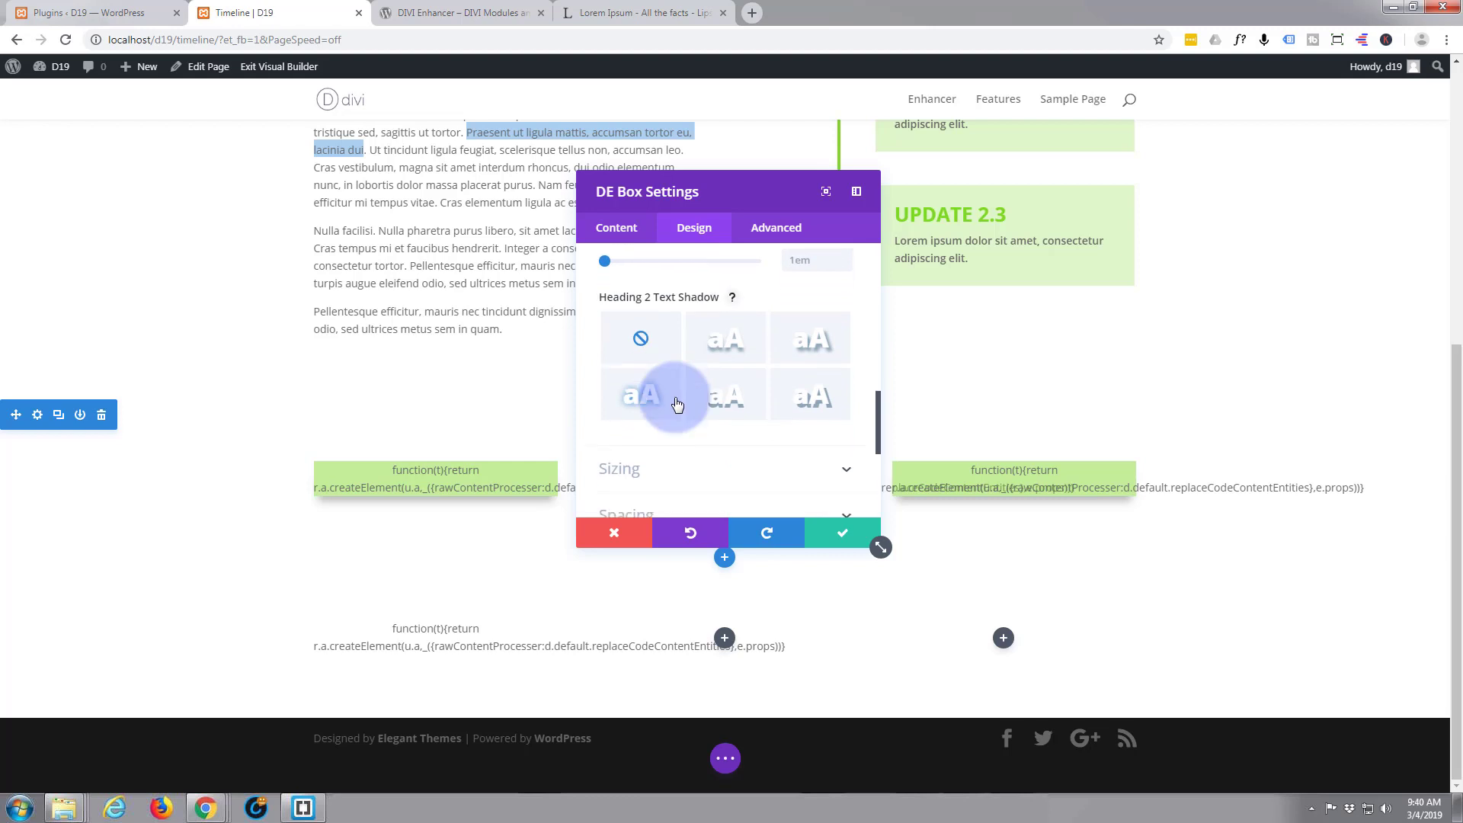
scroll(677, 404, down, 2)
scroll(676, 402, up, 5)
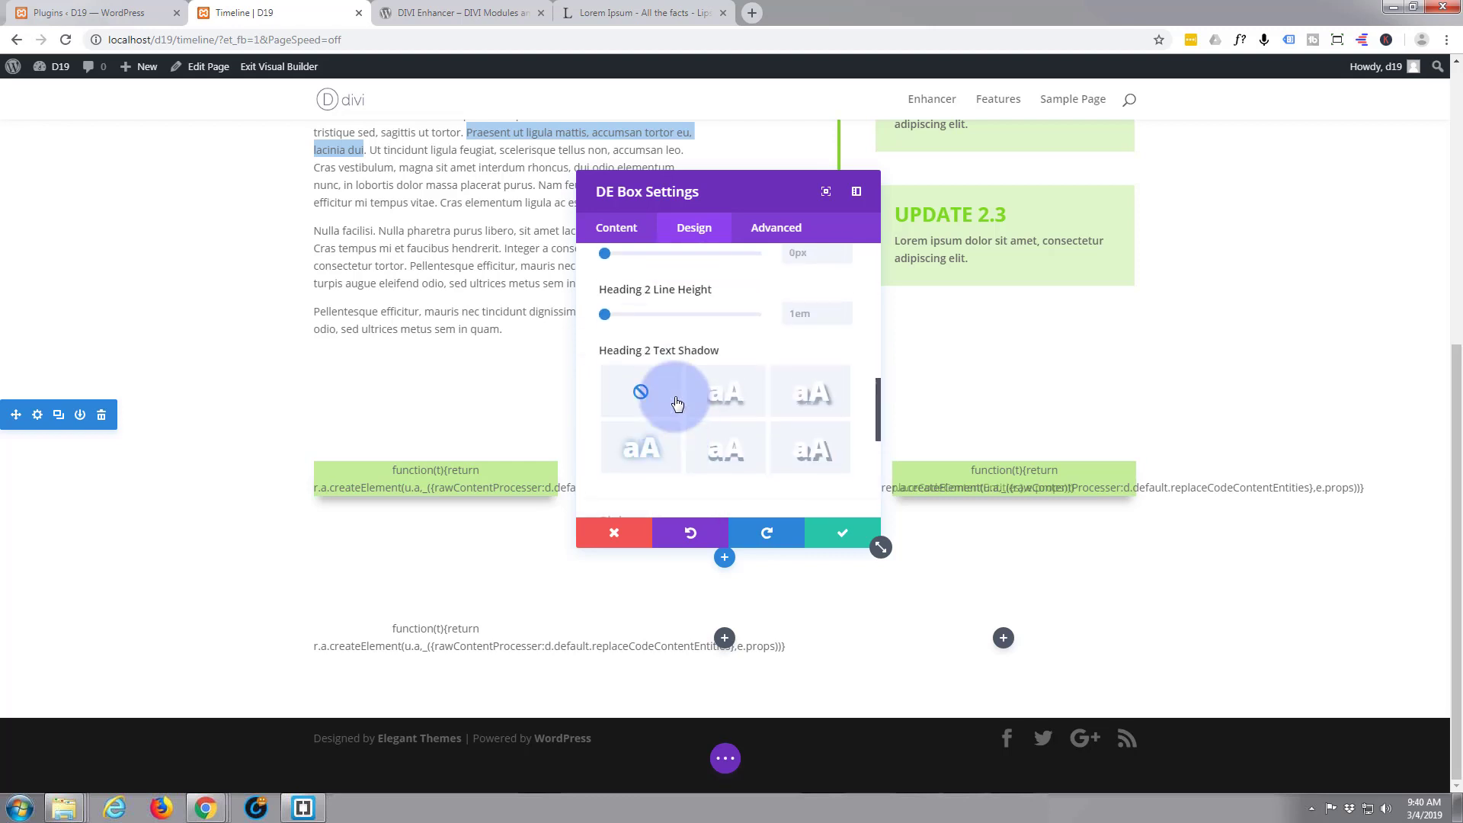
scroll(675, 401, up, 3)
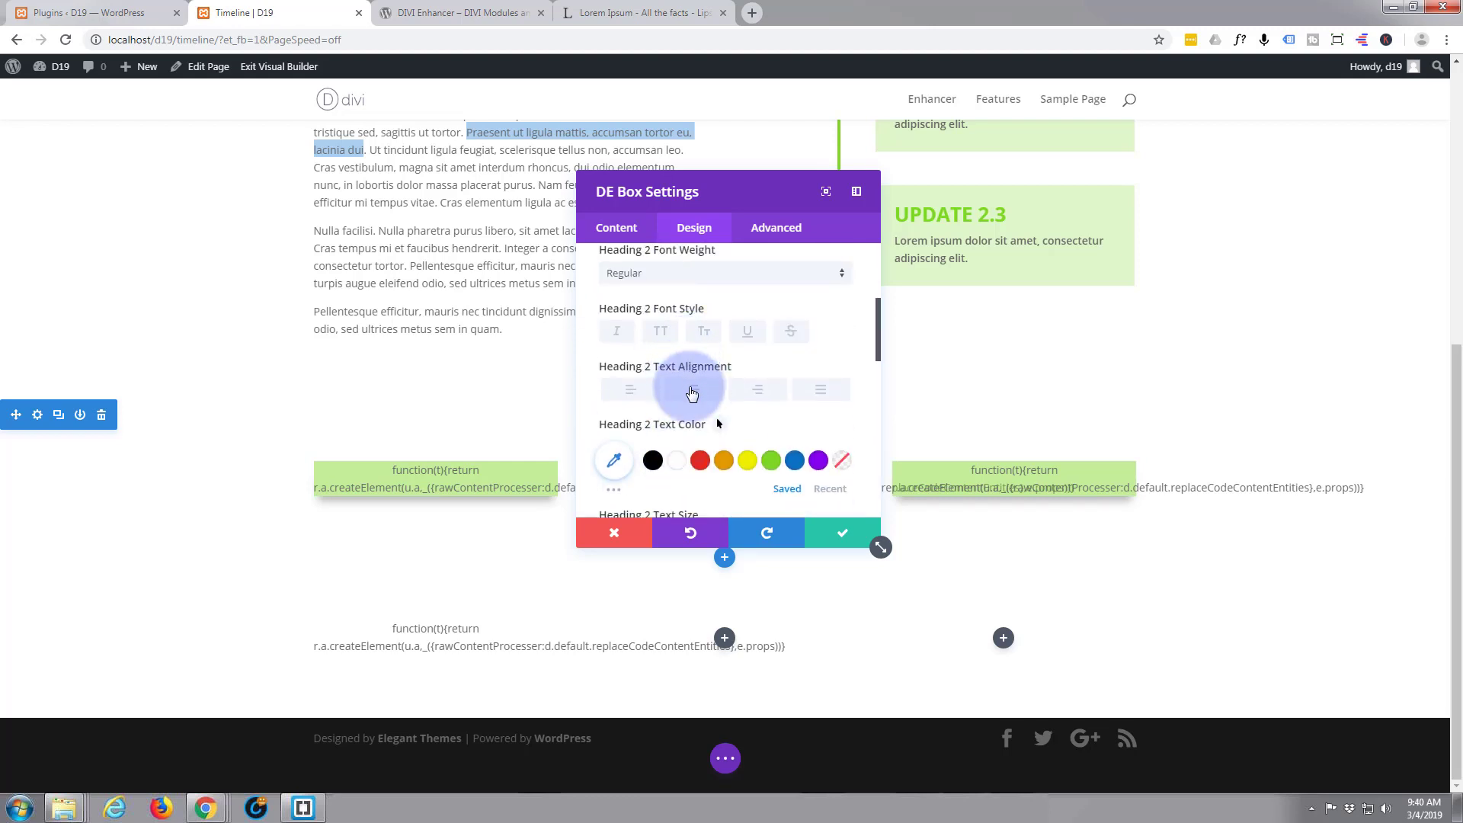
click(694, 394)
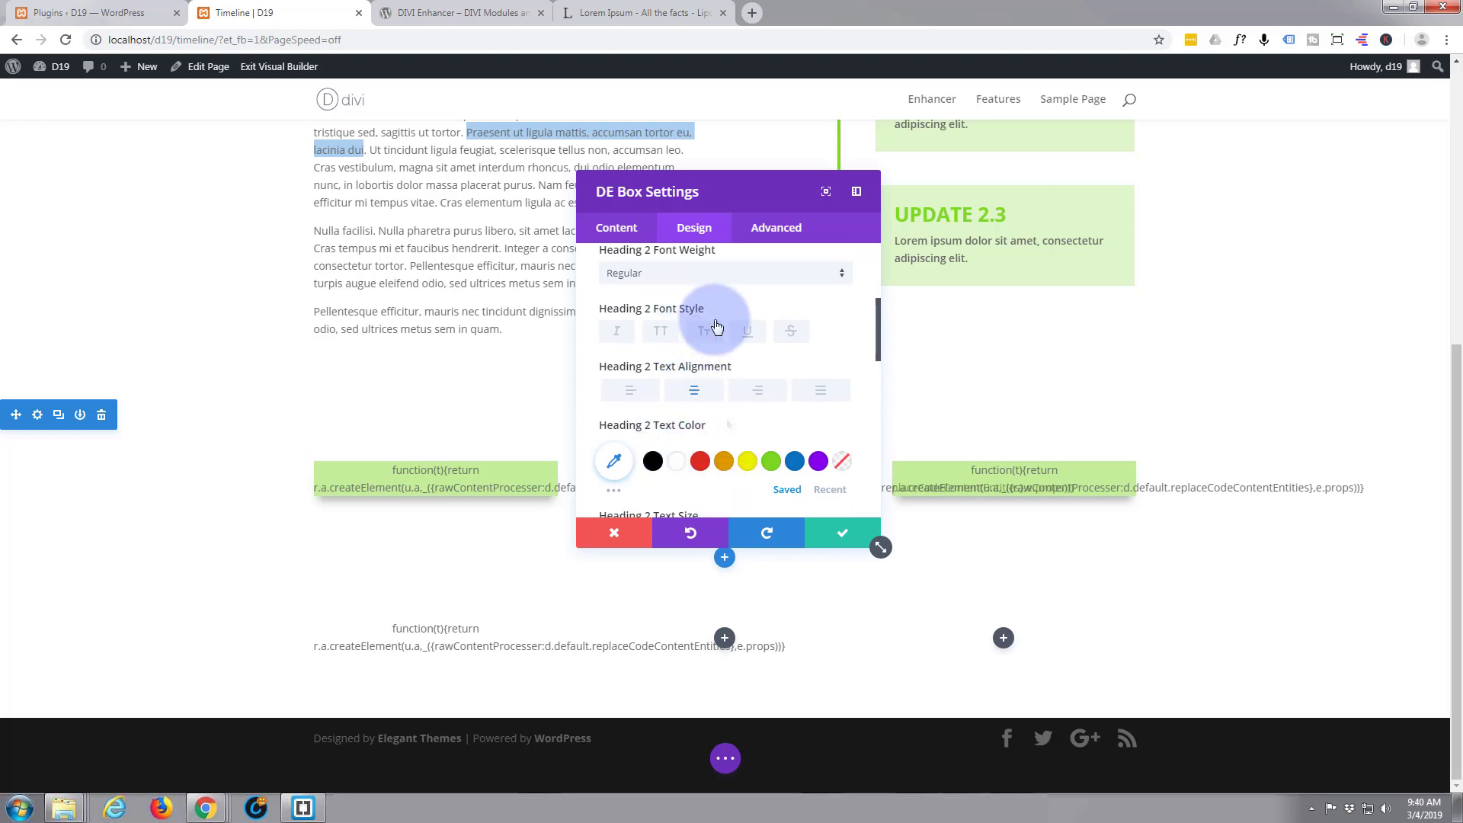
Apply the box shadow preset that casts a shadow only along the bottom edge and save the box settings.
scroll(715, 308, down, 10)
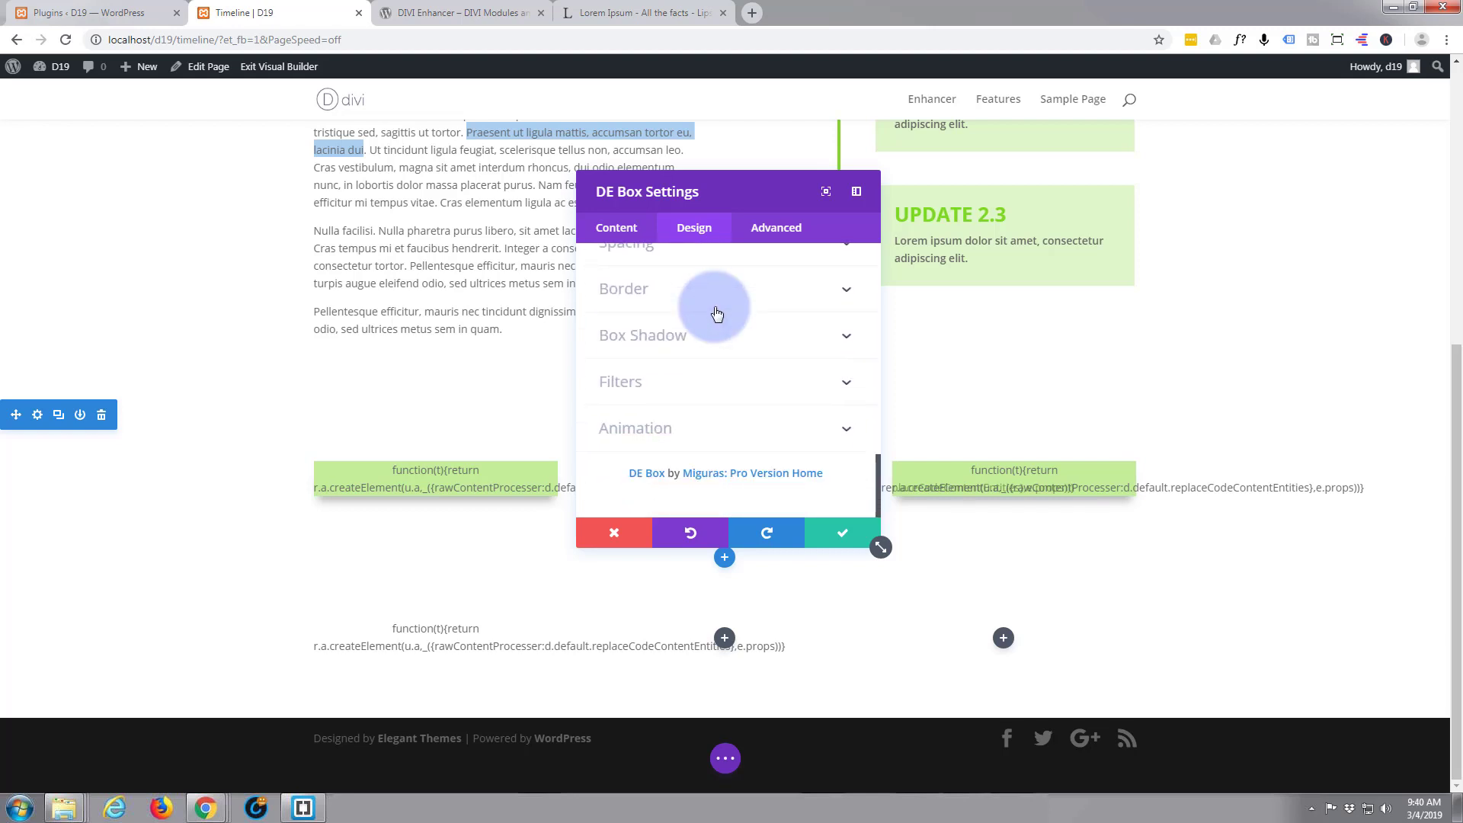
click(716, 332)
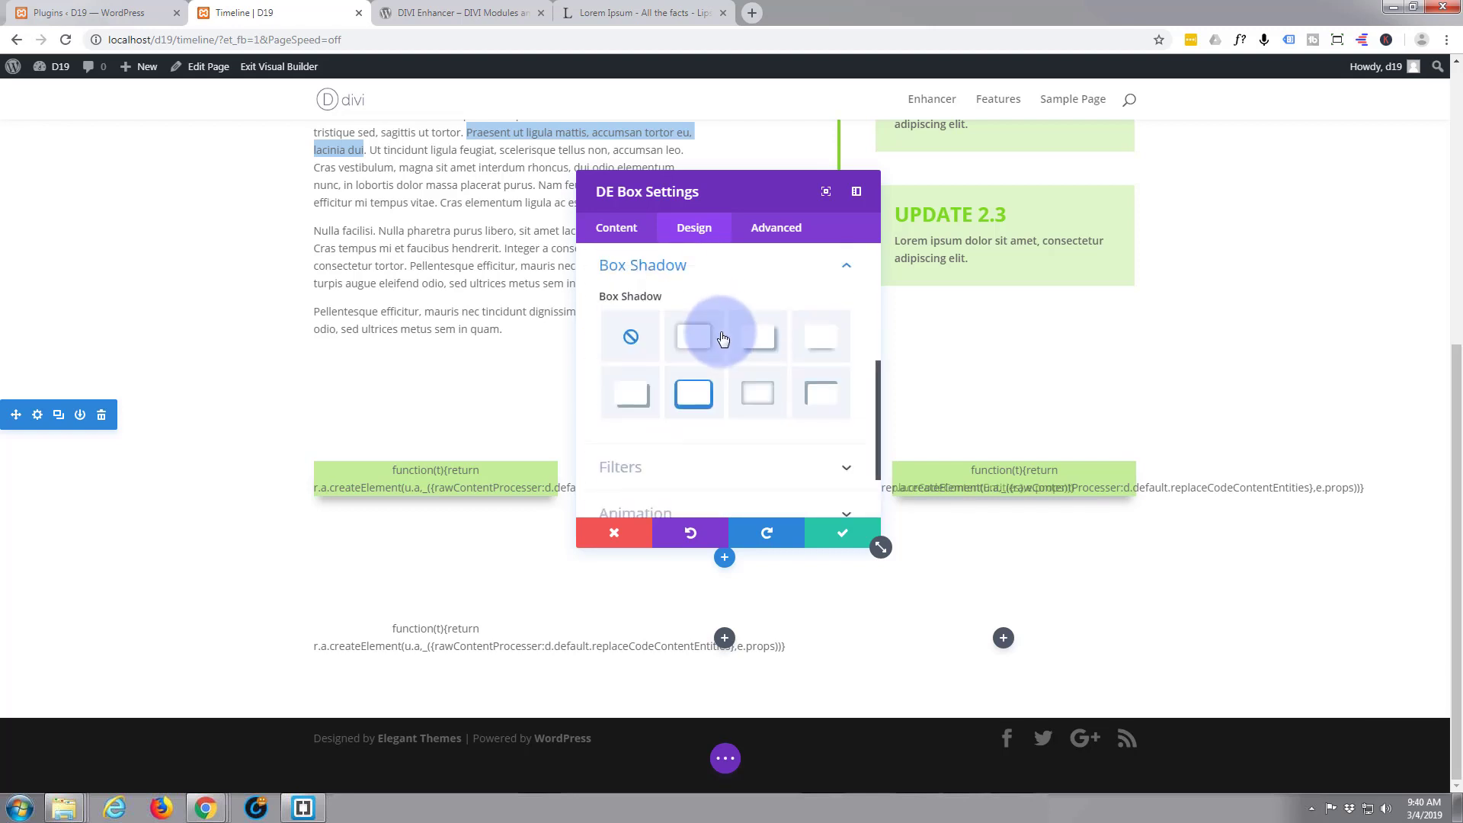
click(764, 351)
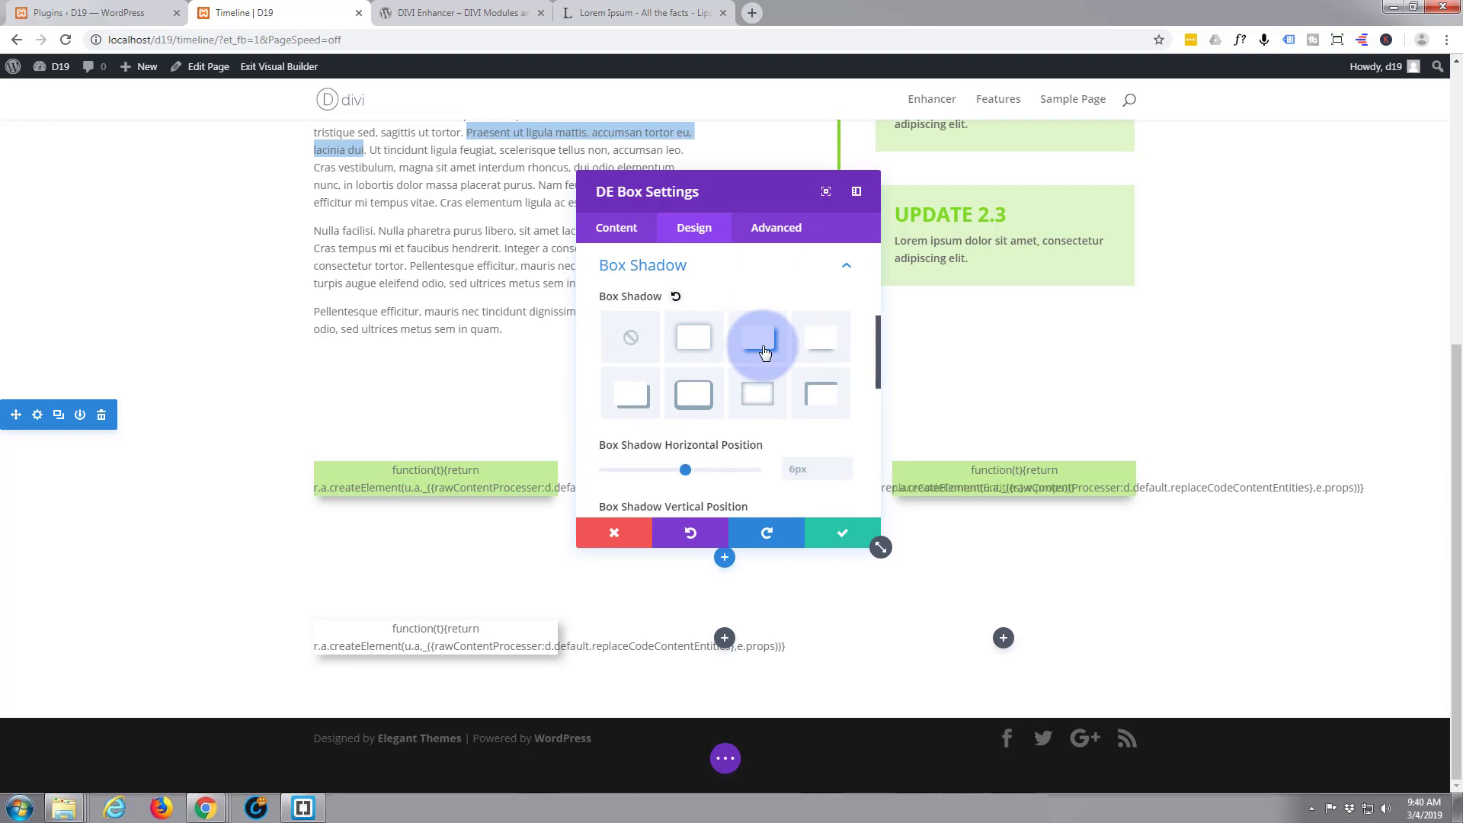
click(817, 347)
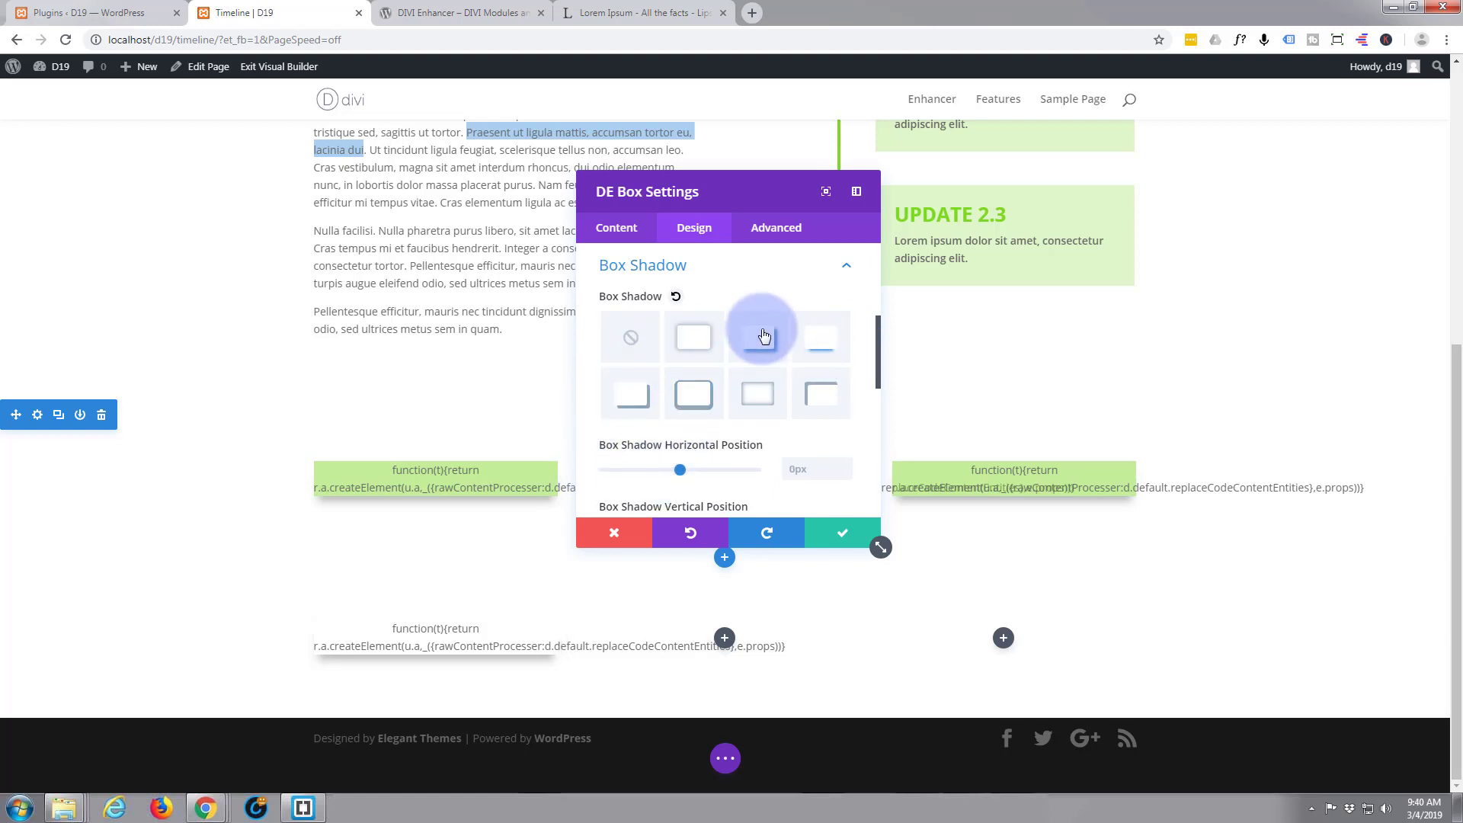
click(842, 537)
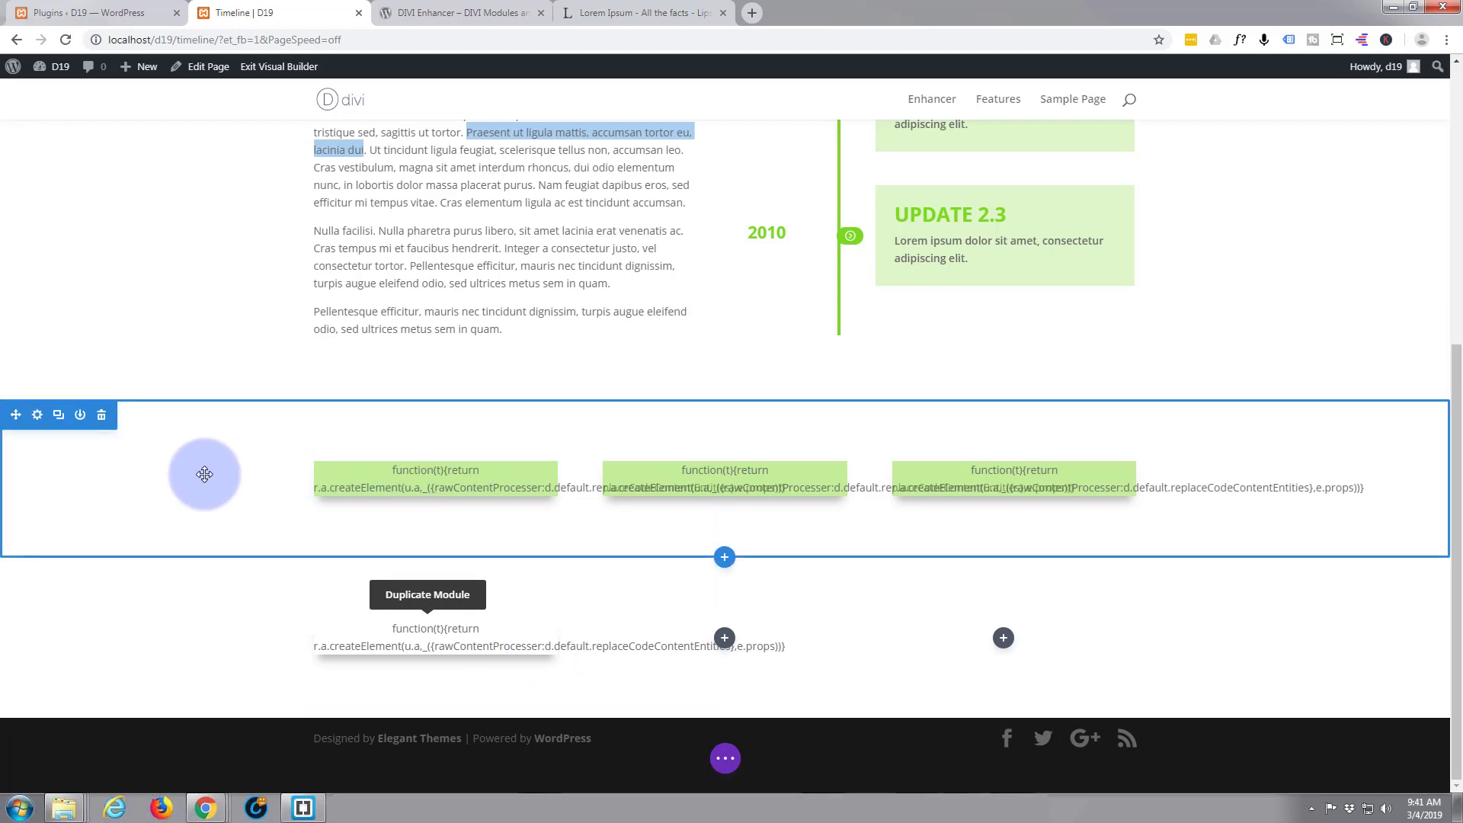
Delete the older section with the three green boxes and save the page.
click(102, 415)
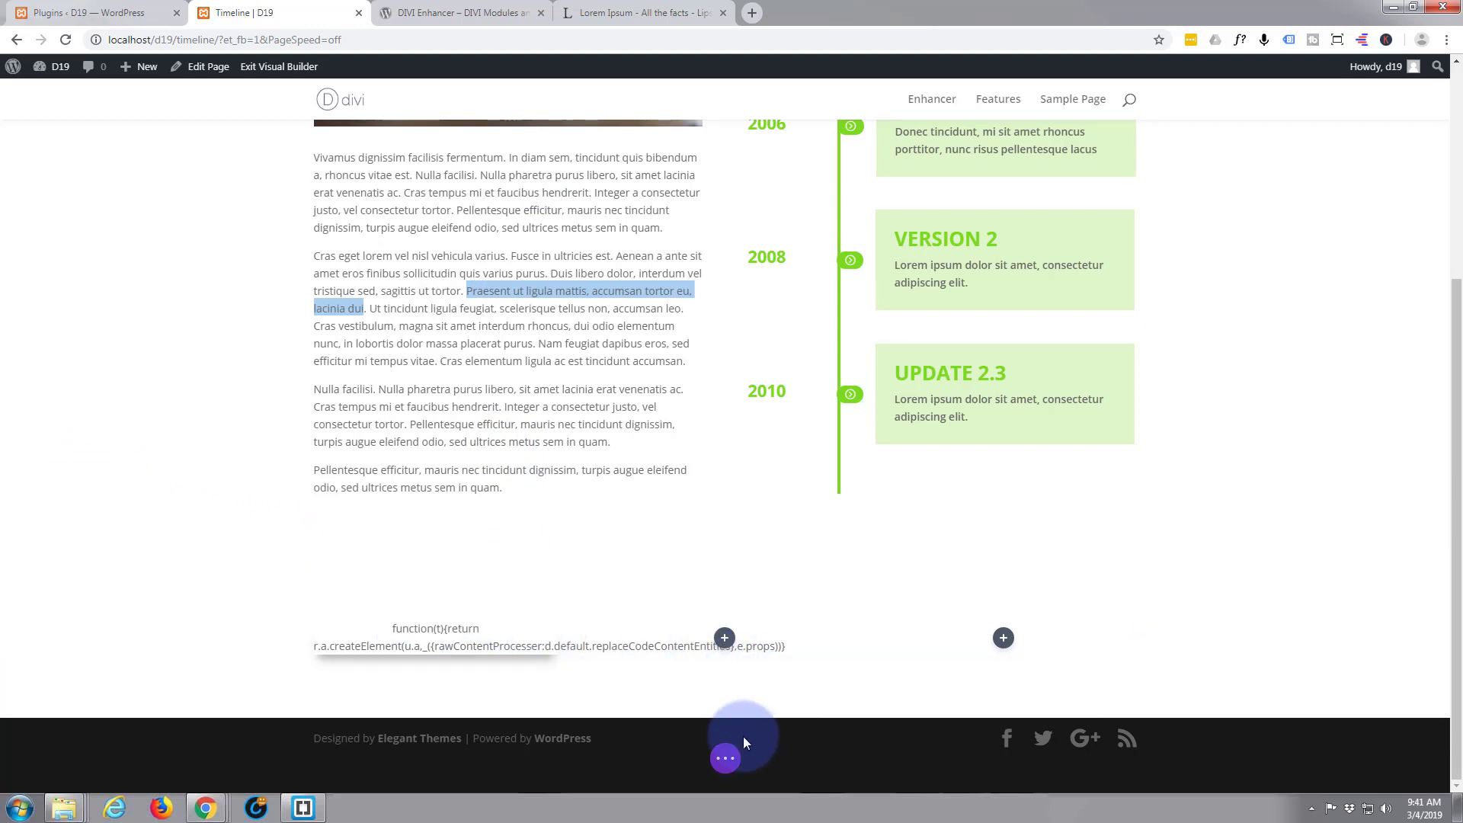
click(725, 759)
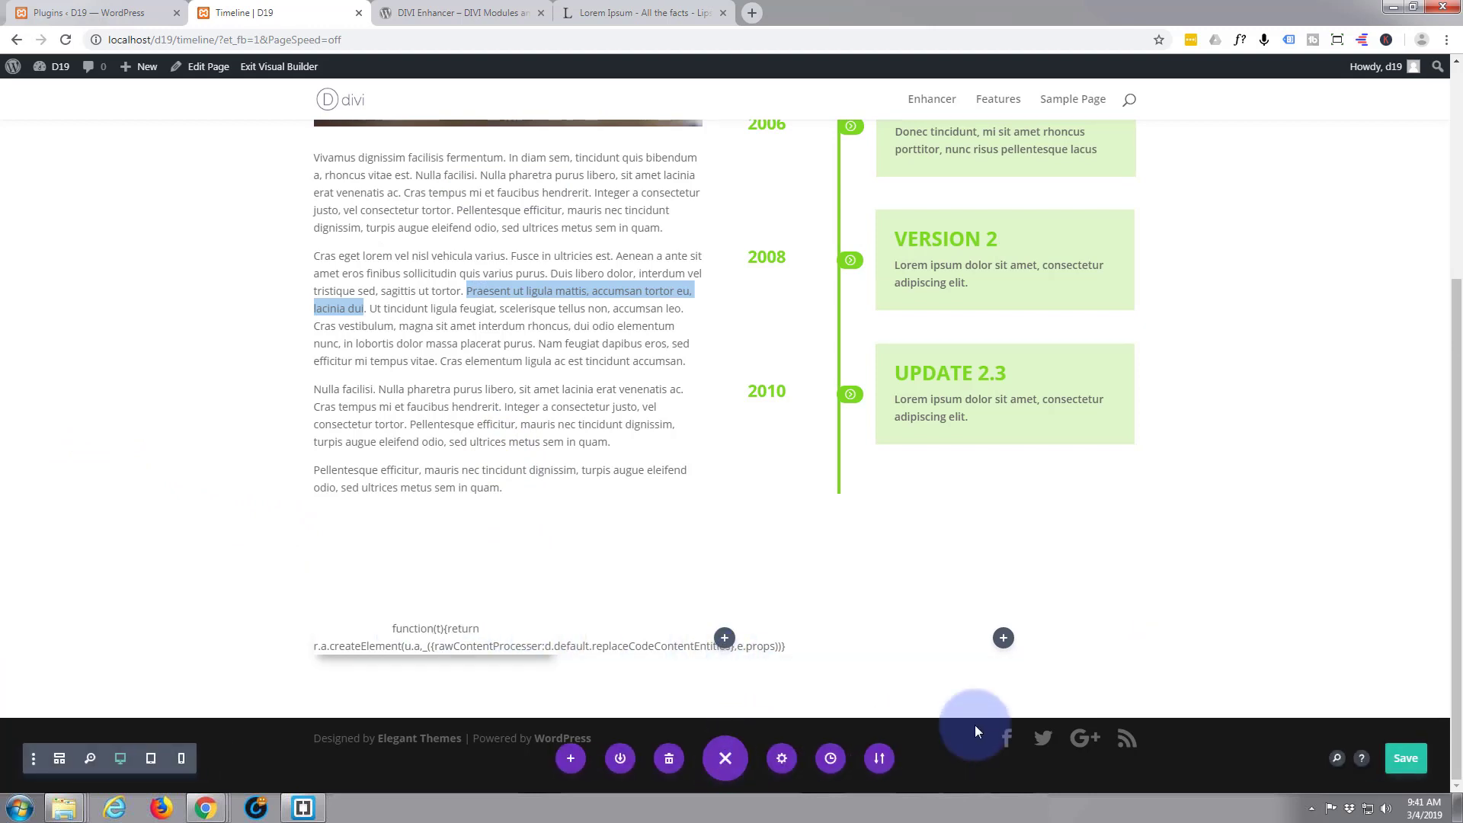
click(1403, 762)
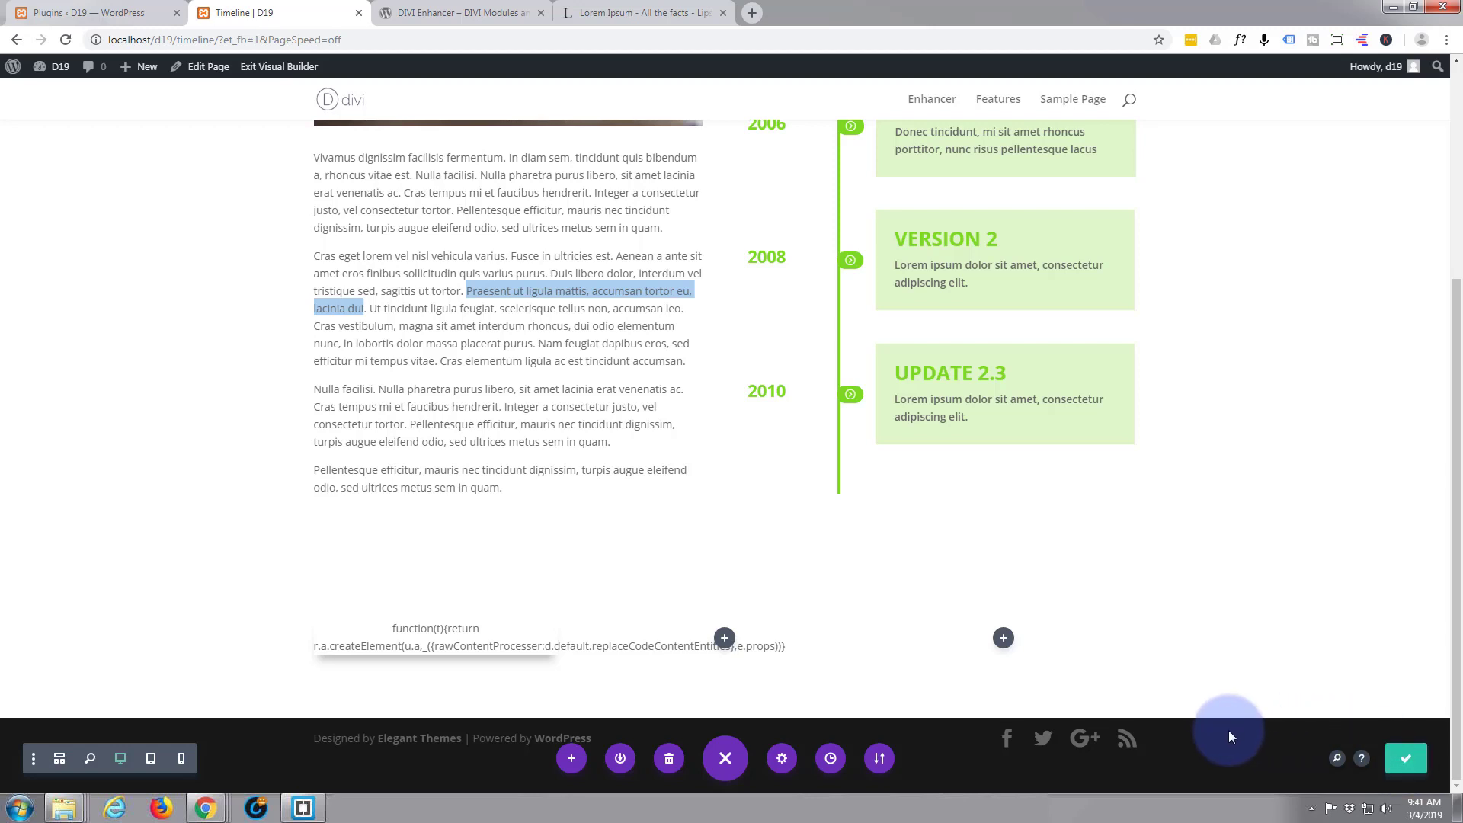
Exit the visual builder and examine the House Brew box on the live page.
click(261, 70)
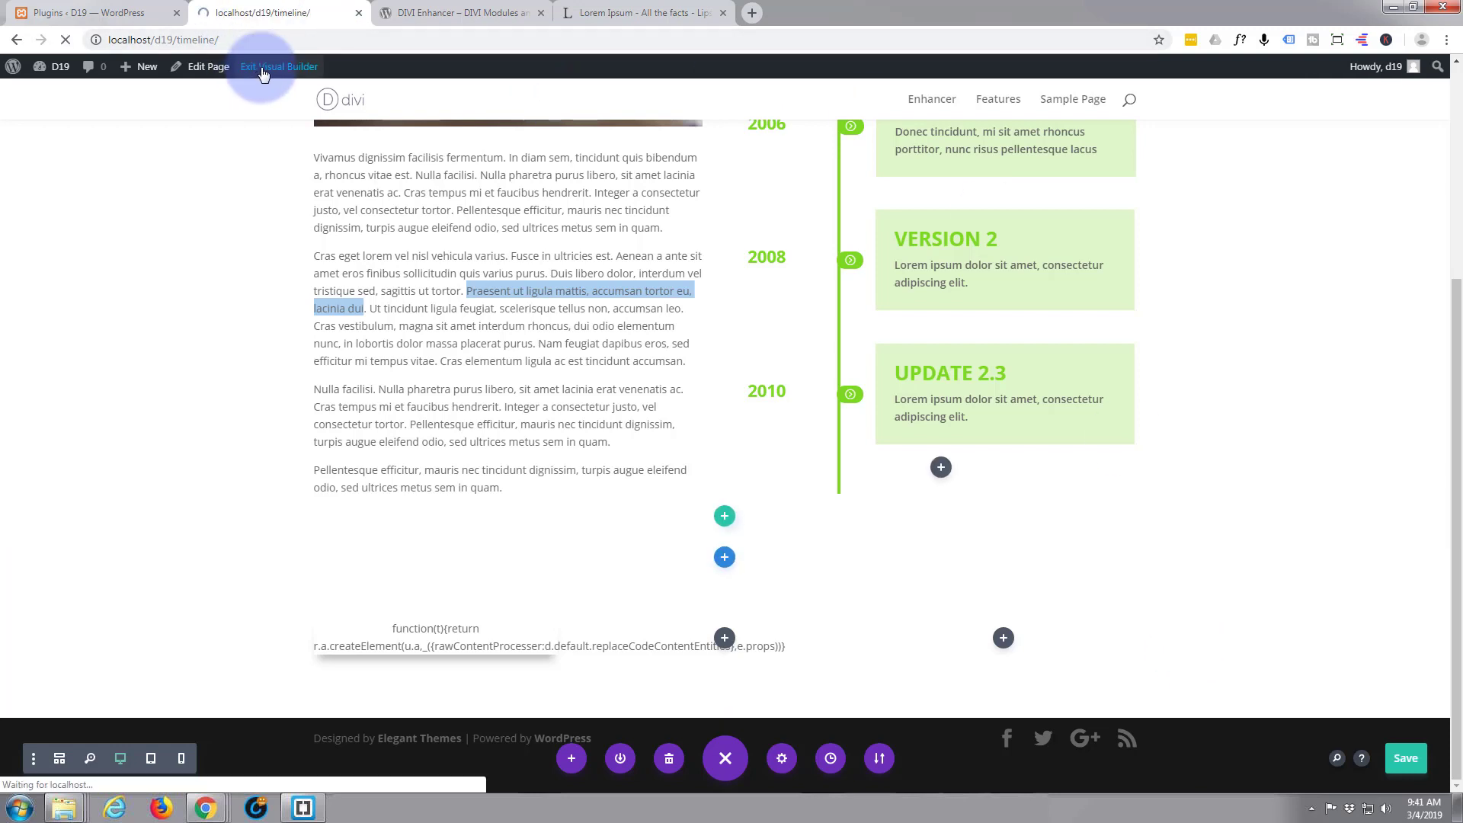
scroll(226, 422, down, 6)
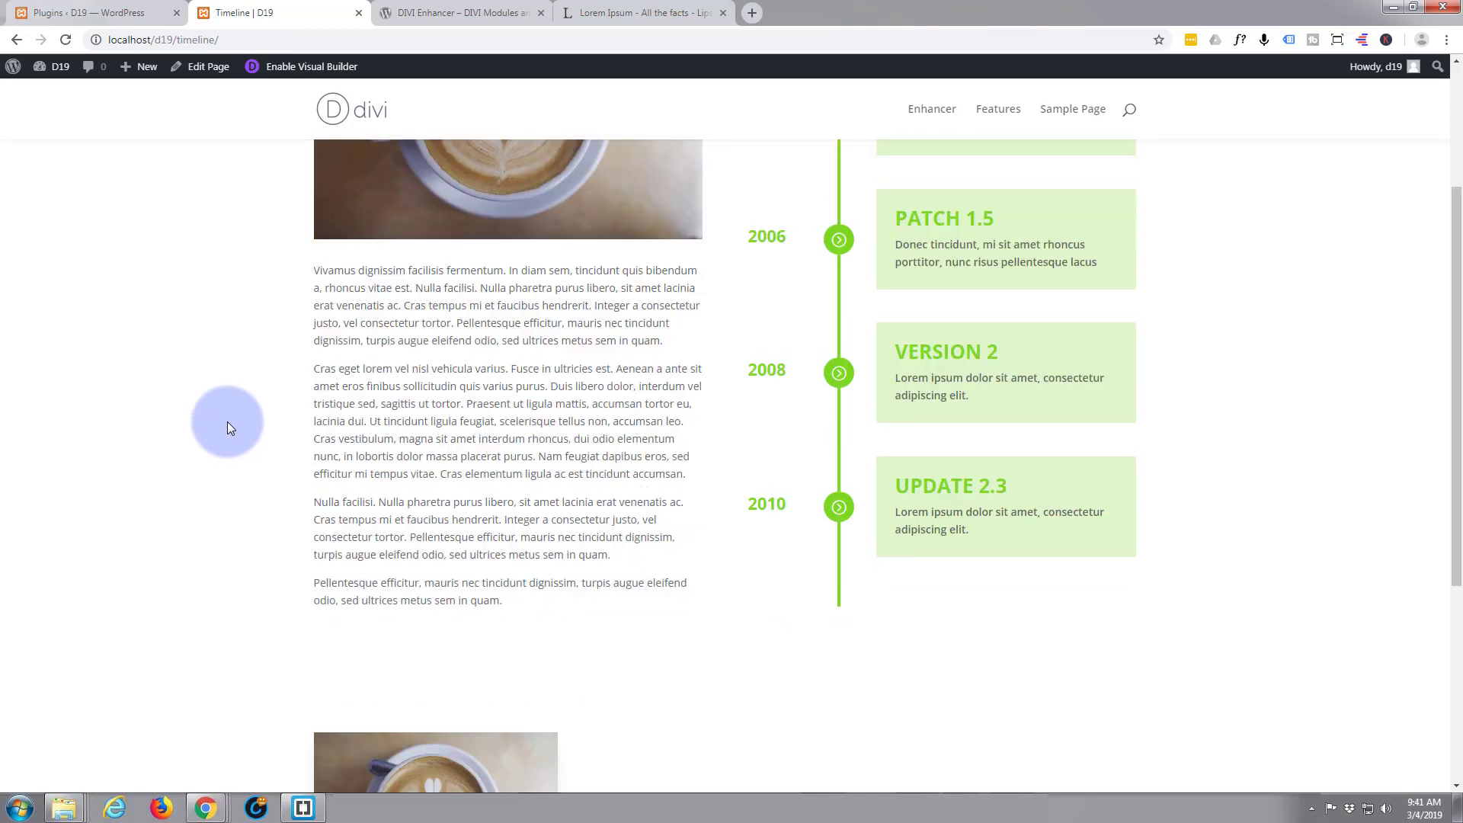
scroll(230, 424, down, 2)
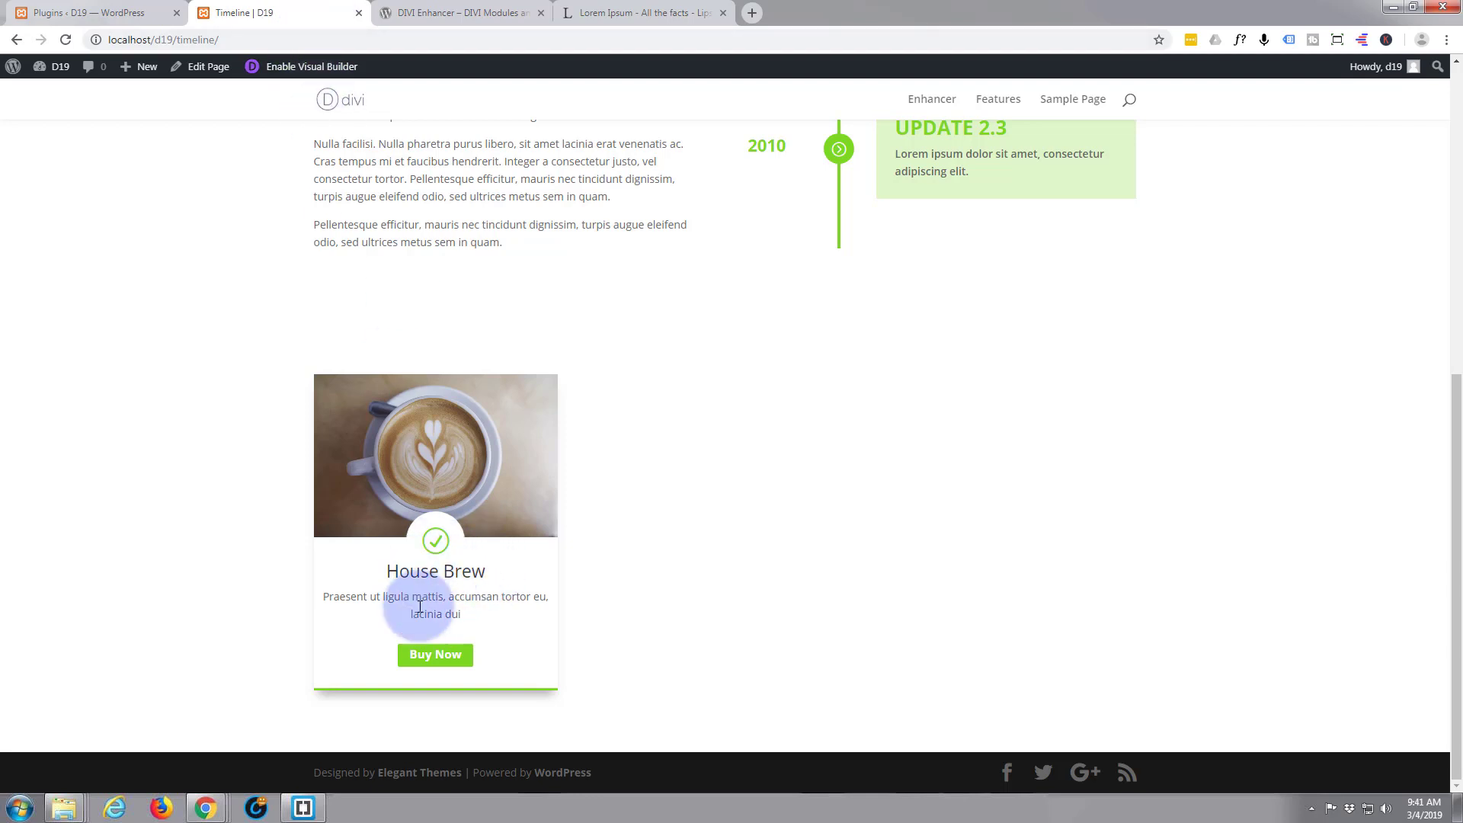
Enable the visual builder again and duplicate the House Brew box twice.
click(313, 67)
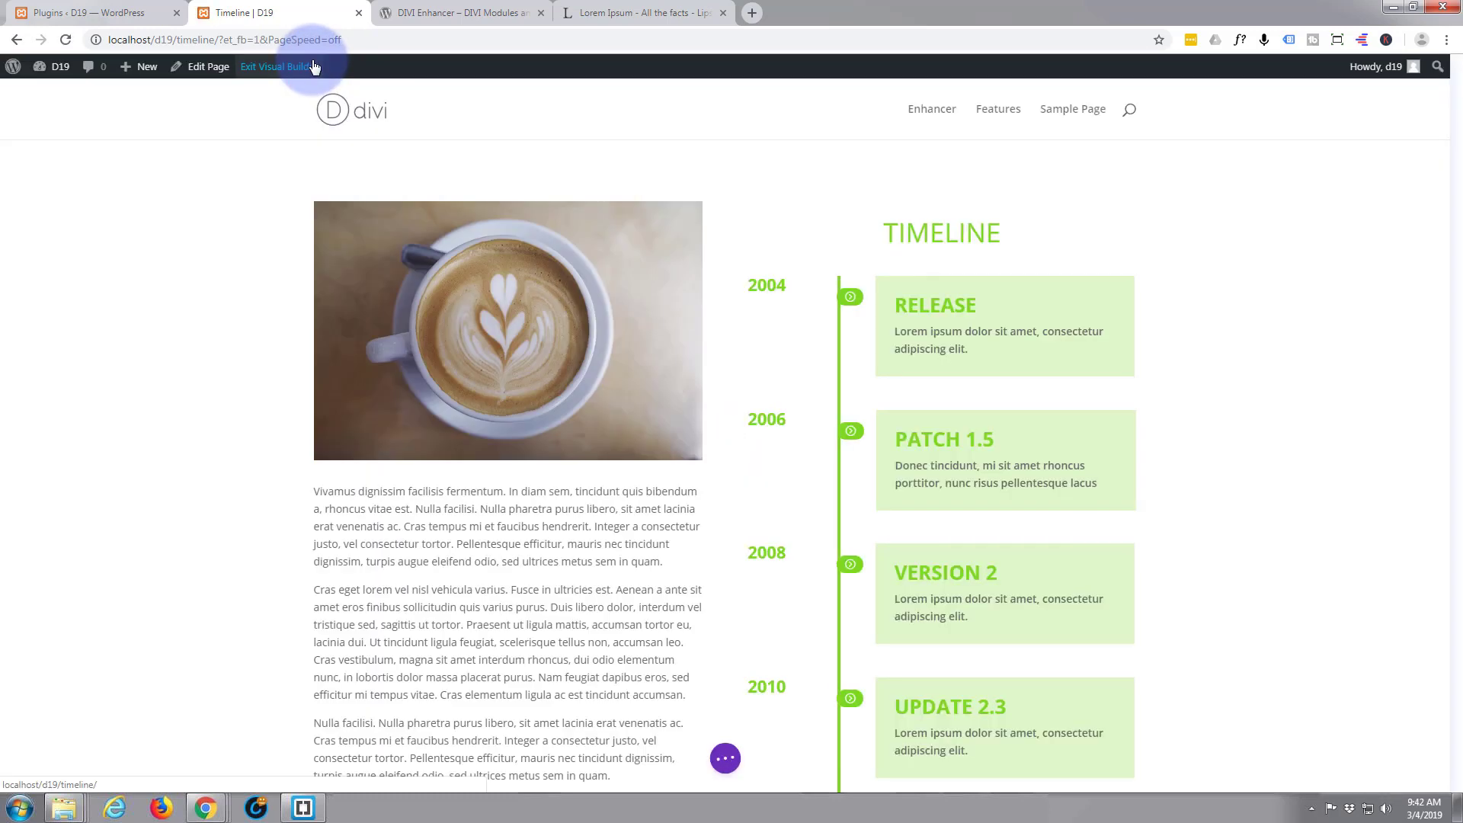
scroll(518, 456, down, 3)
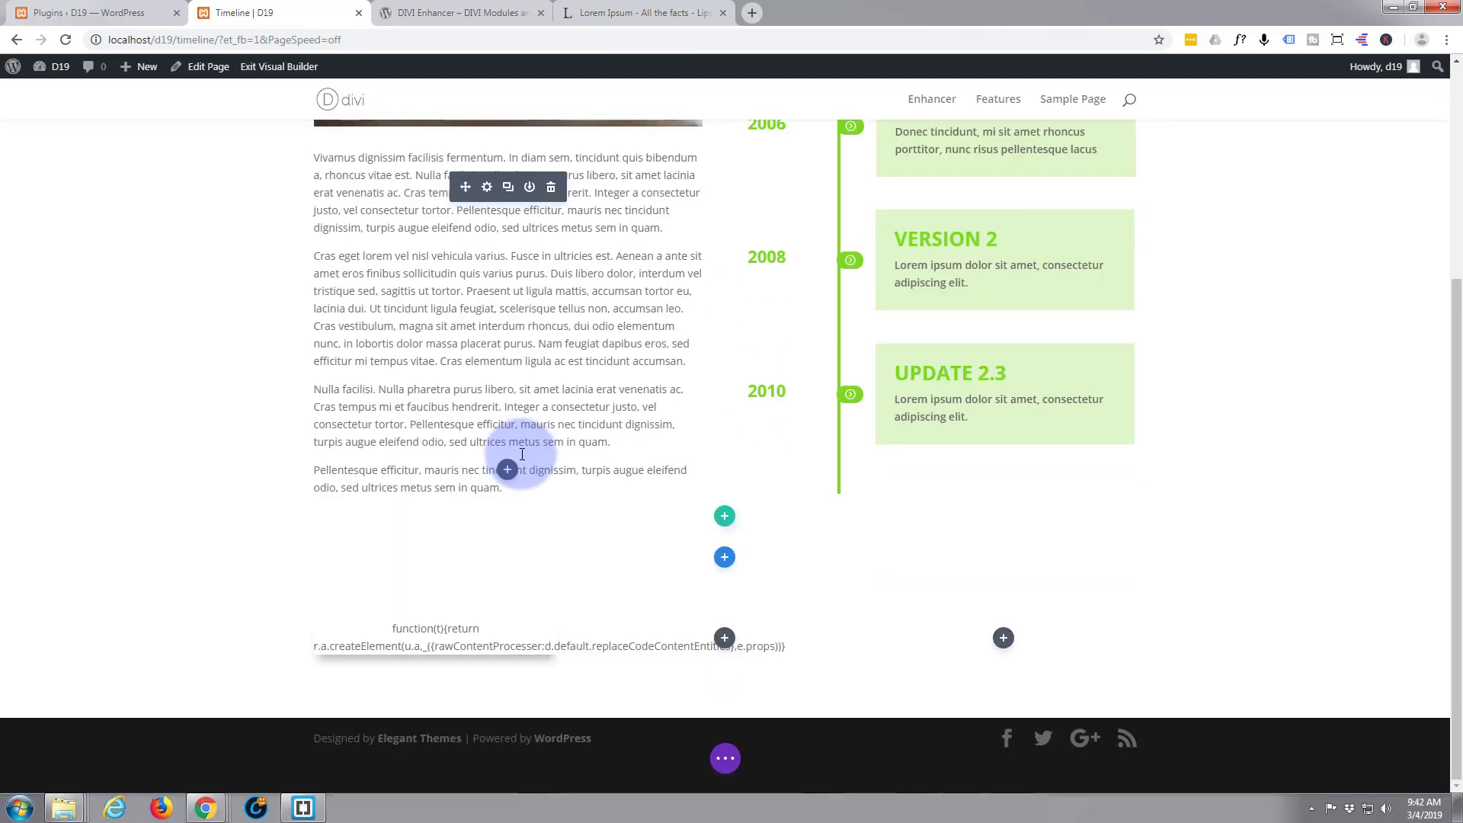
mouse_move(412, 663)
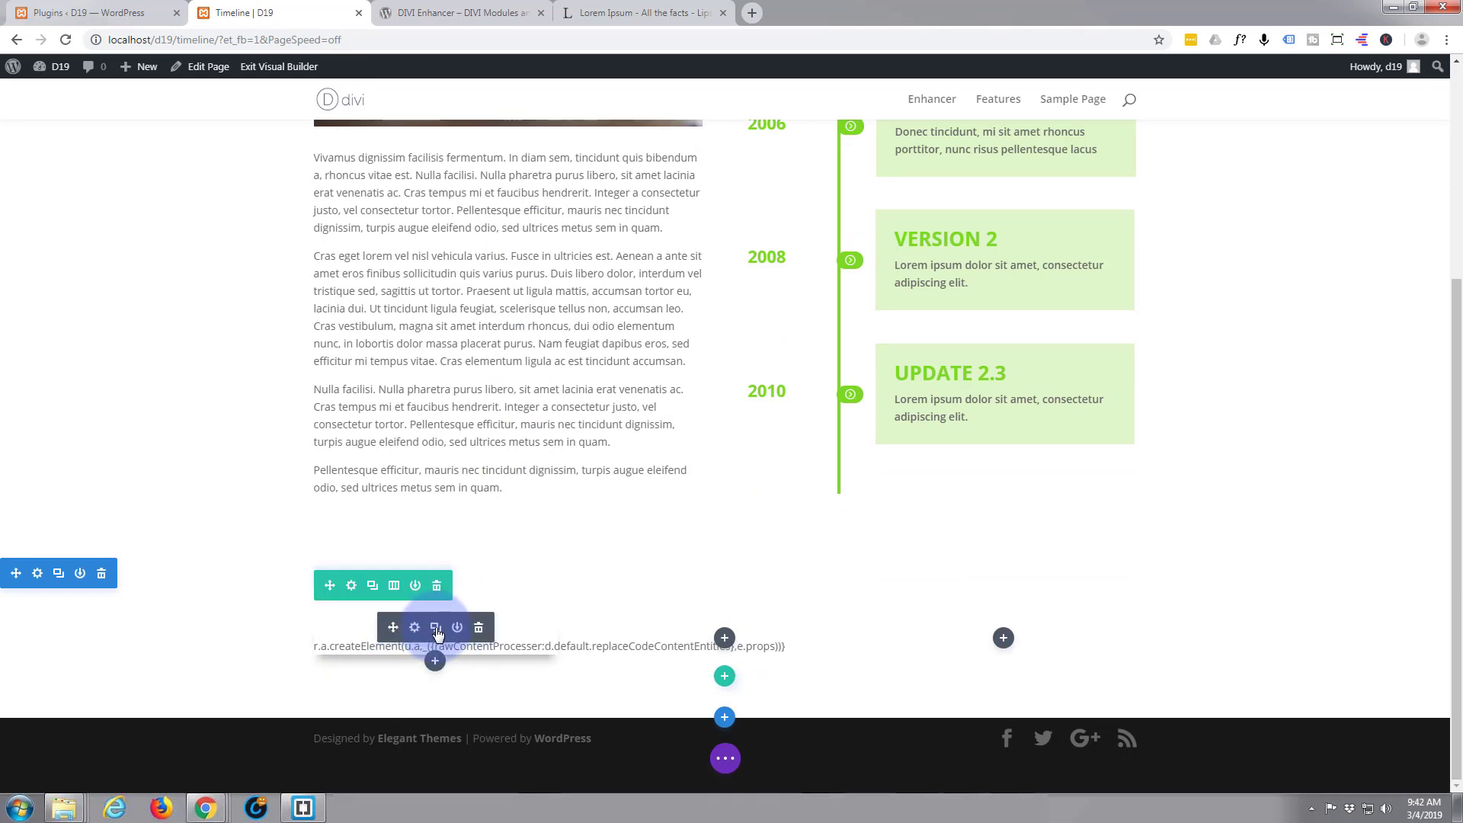
click(436, 629)
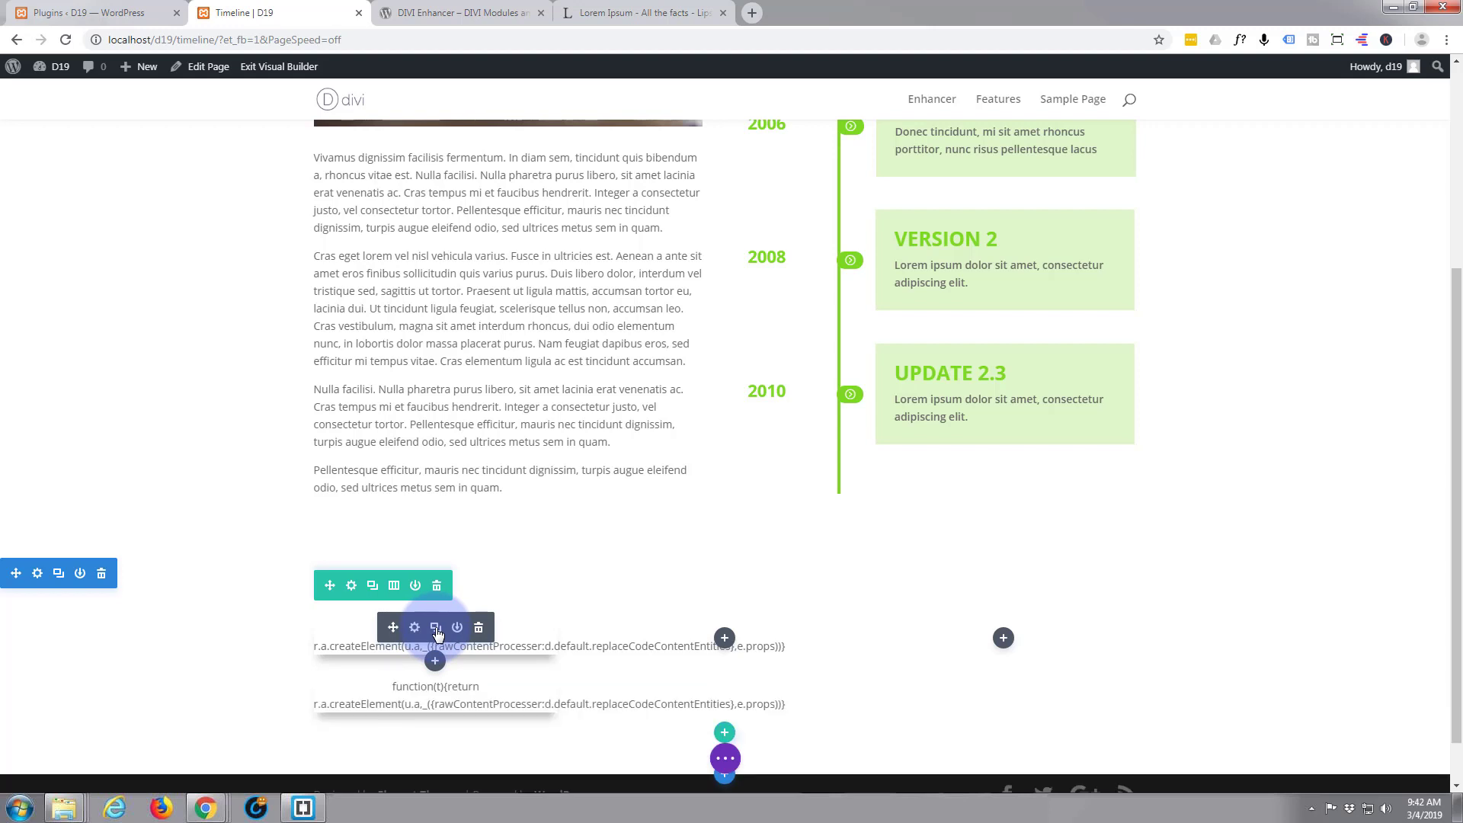
click(437, 630)
Move one duplicated box into the row's second column and the other into the third column.
scroll(435, 628, down, 2)
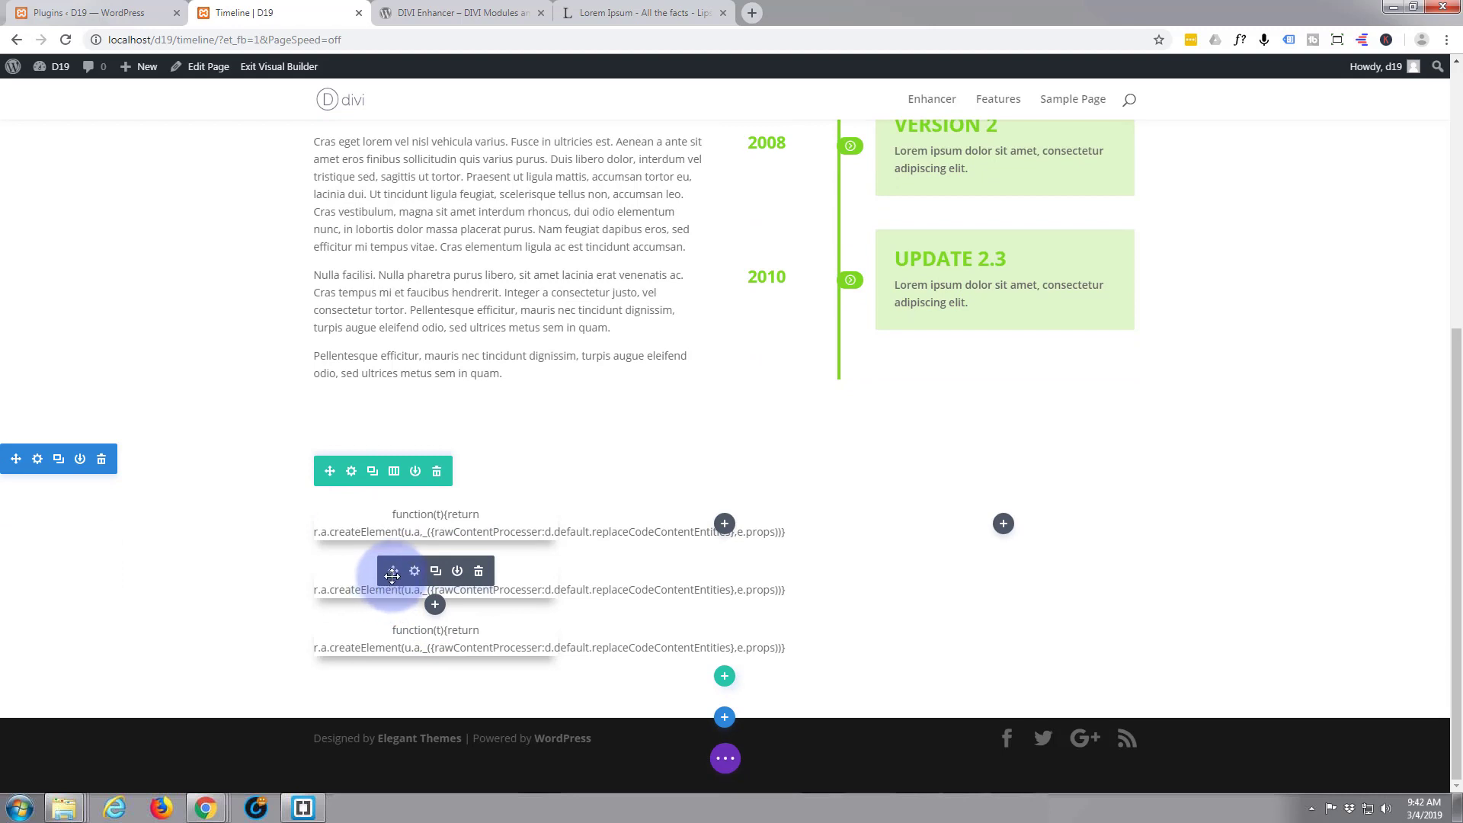
drag(393, 570, 726, 533)
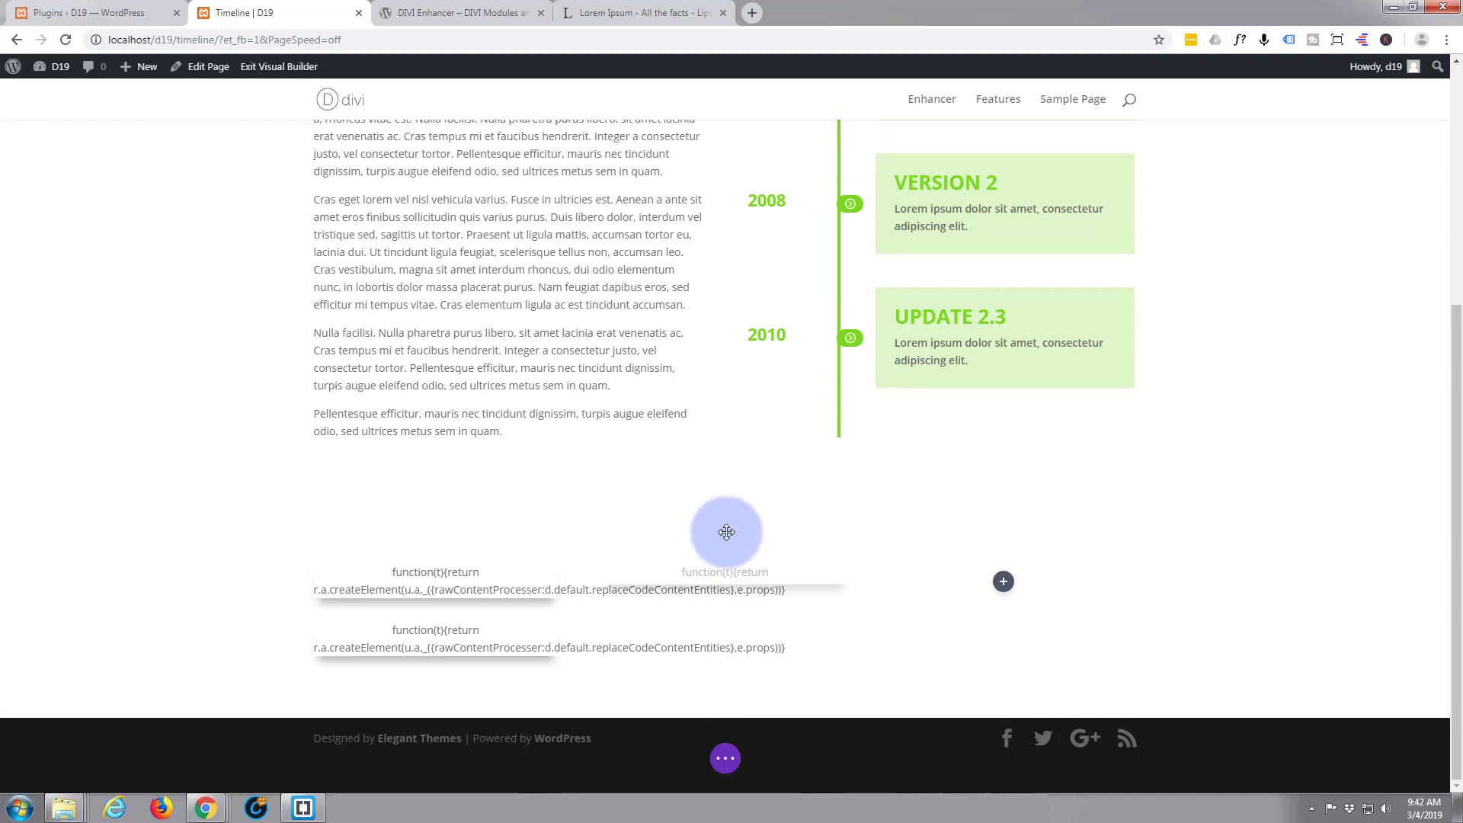
mouse_move(387, 624)
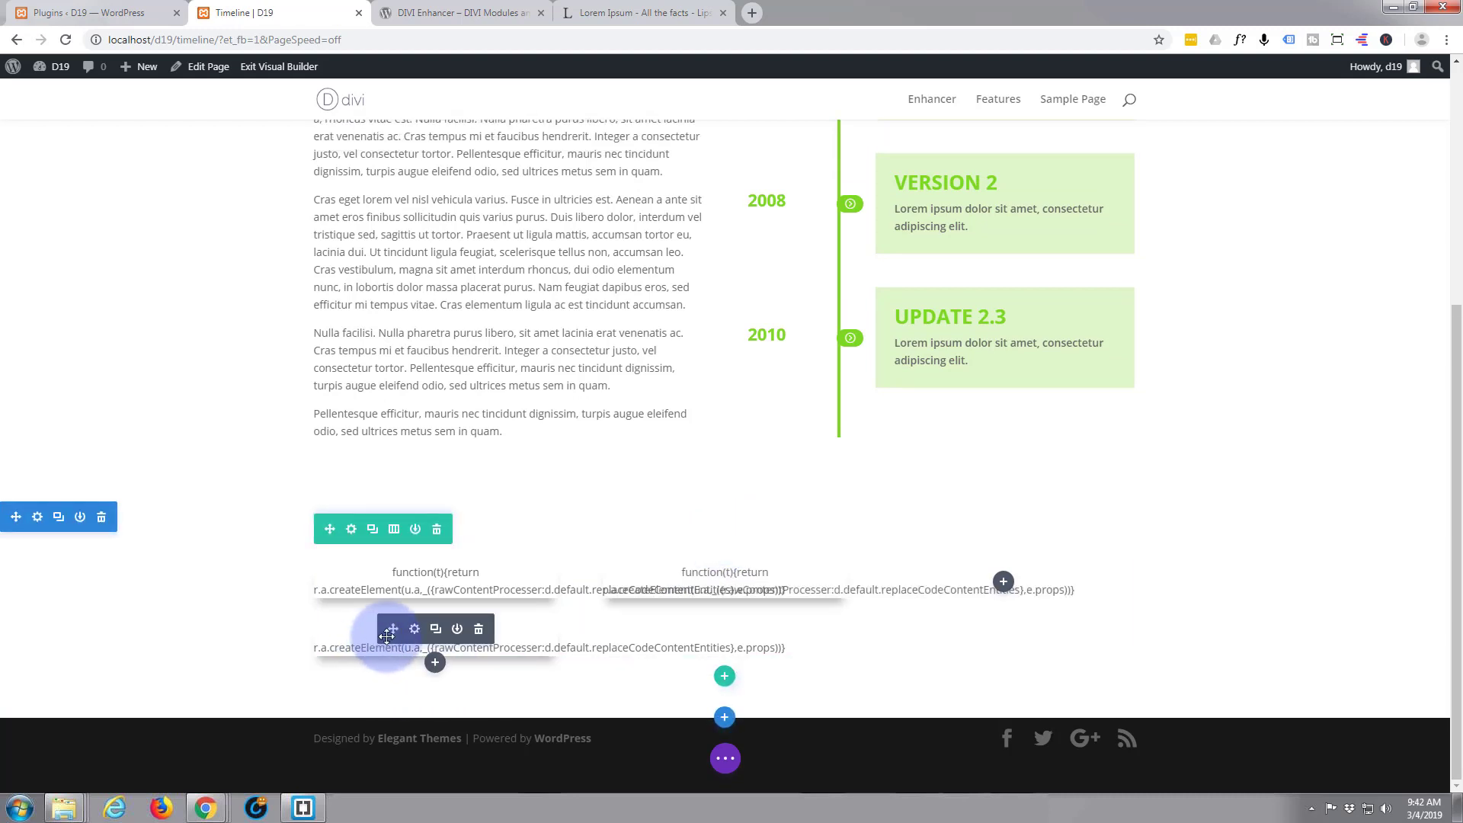
drag(390, 628, 1014, 591)
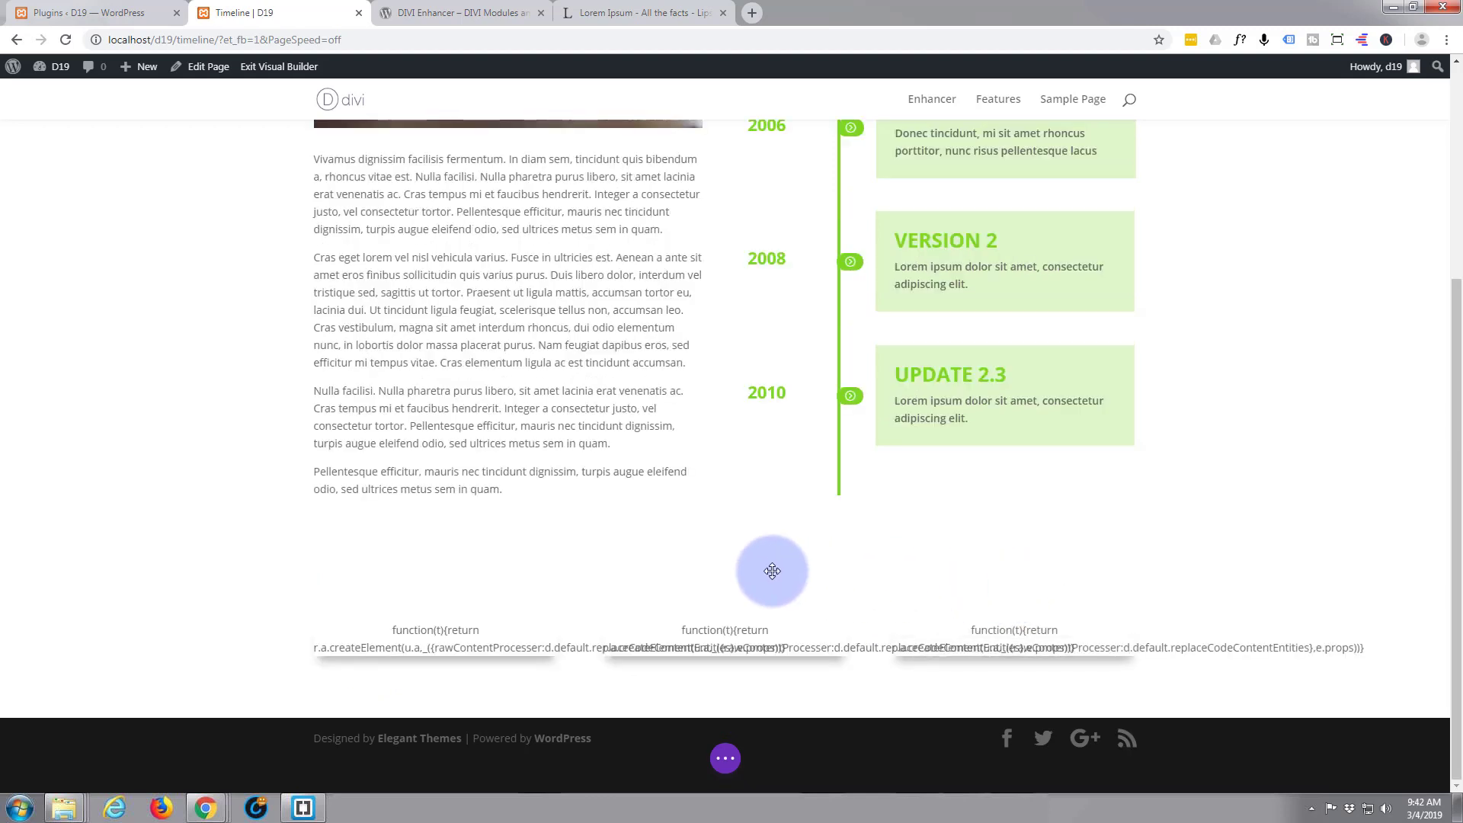
Replace the middle box's image with orange-juice-1921548_640.jpg from the media library.
mouse_move(722, 654)
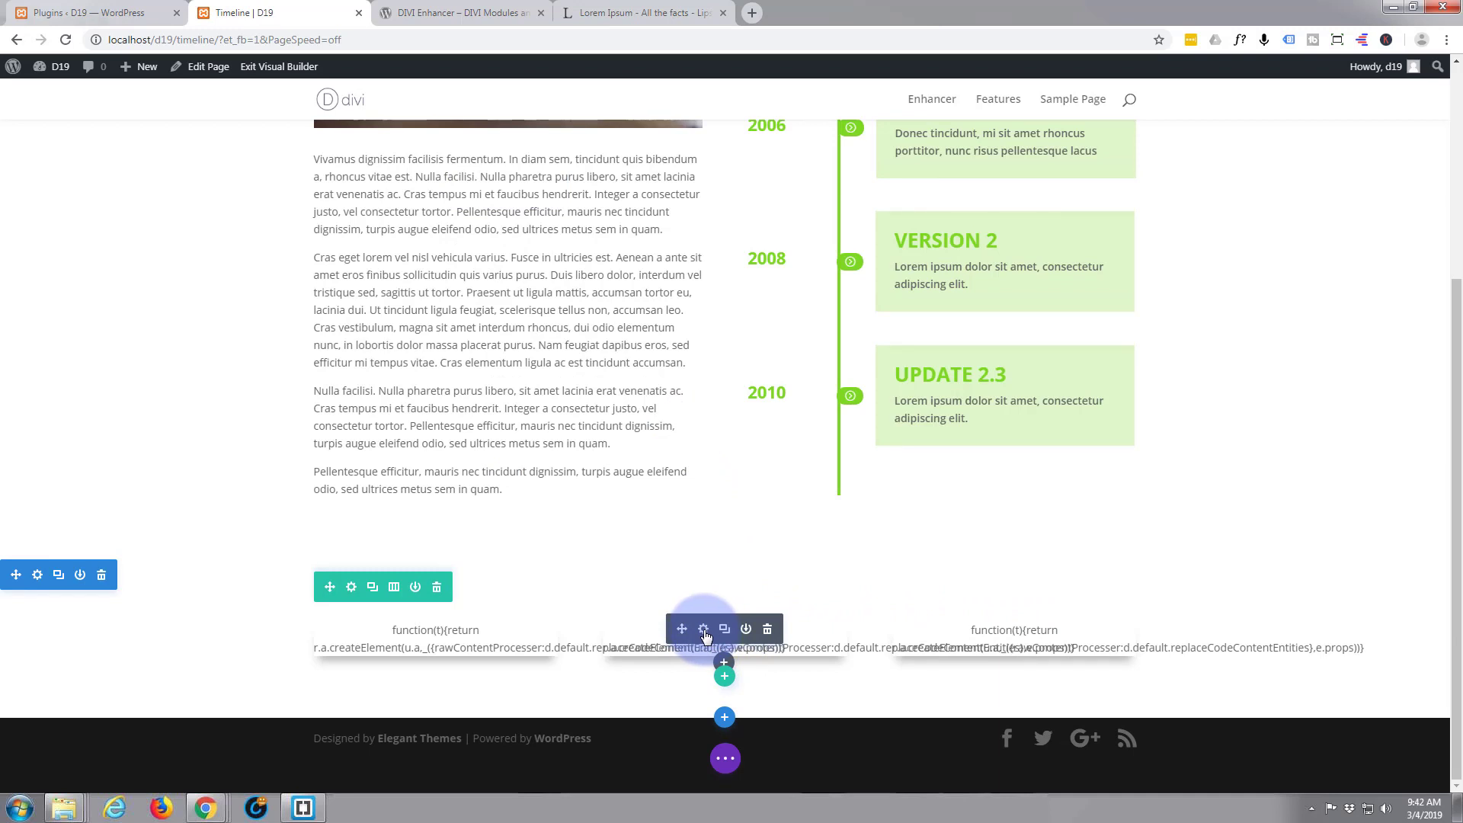
click(703, 630)
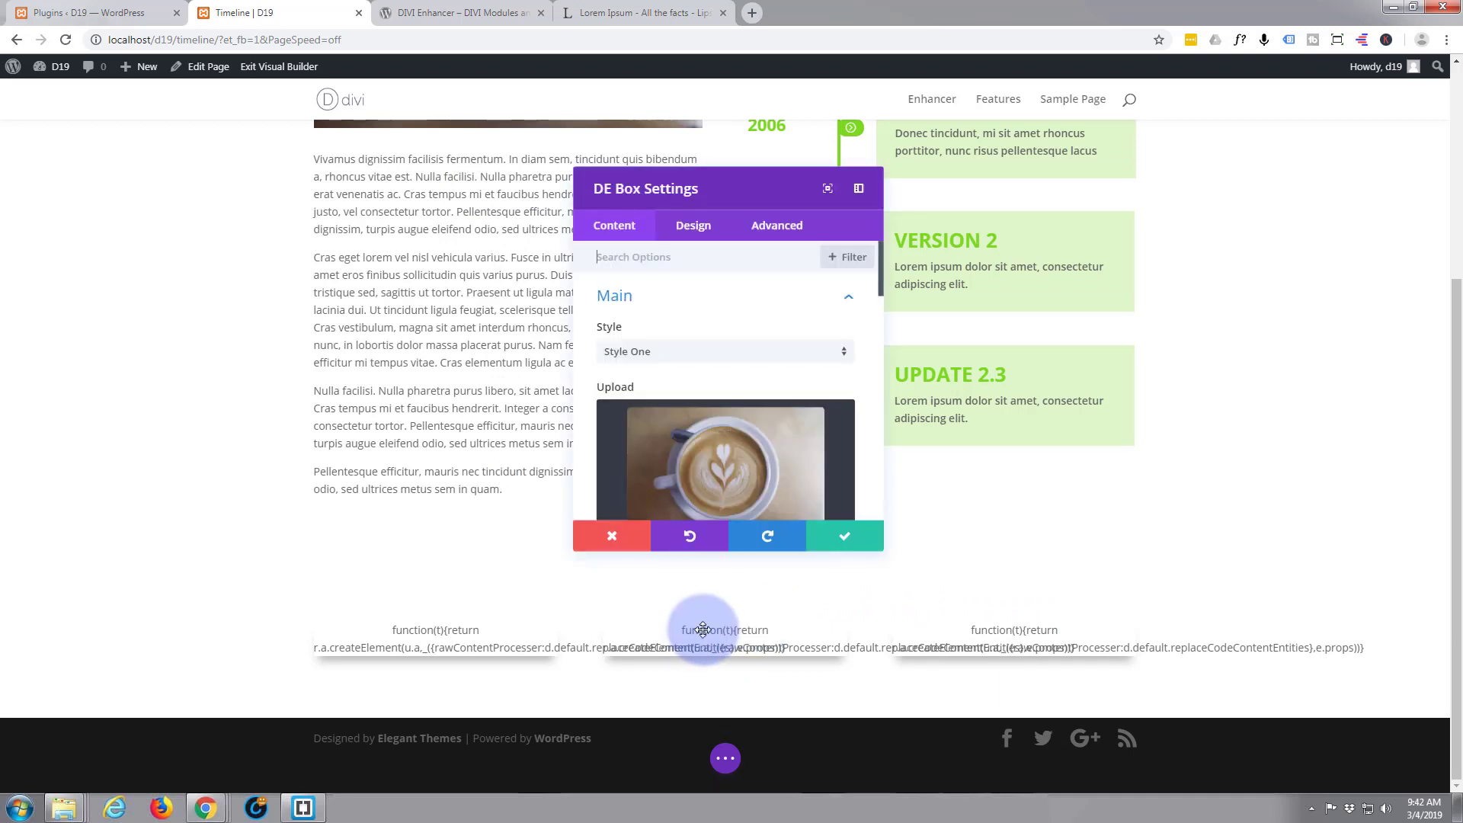
scroll(694, 427, down, 2)
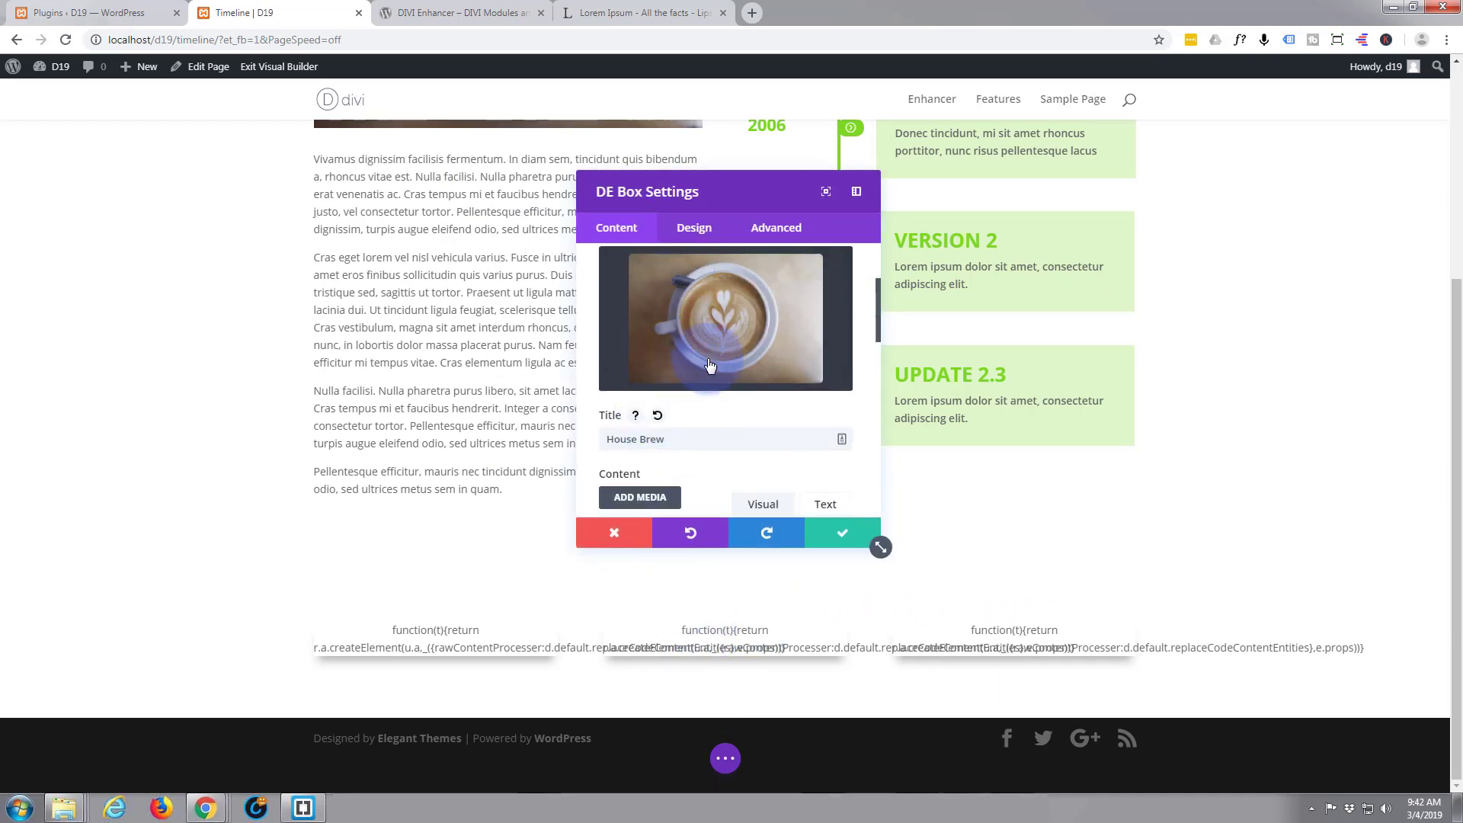
mouse_move(808, 314)
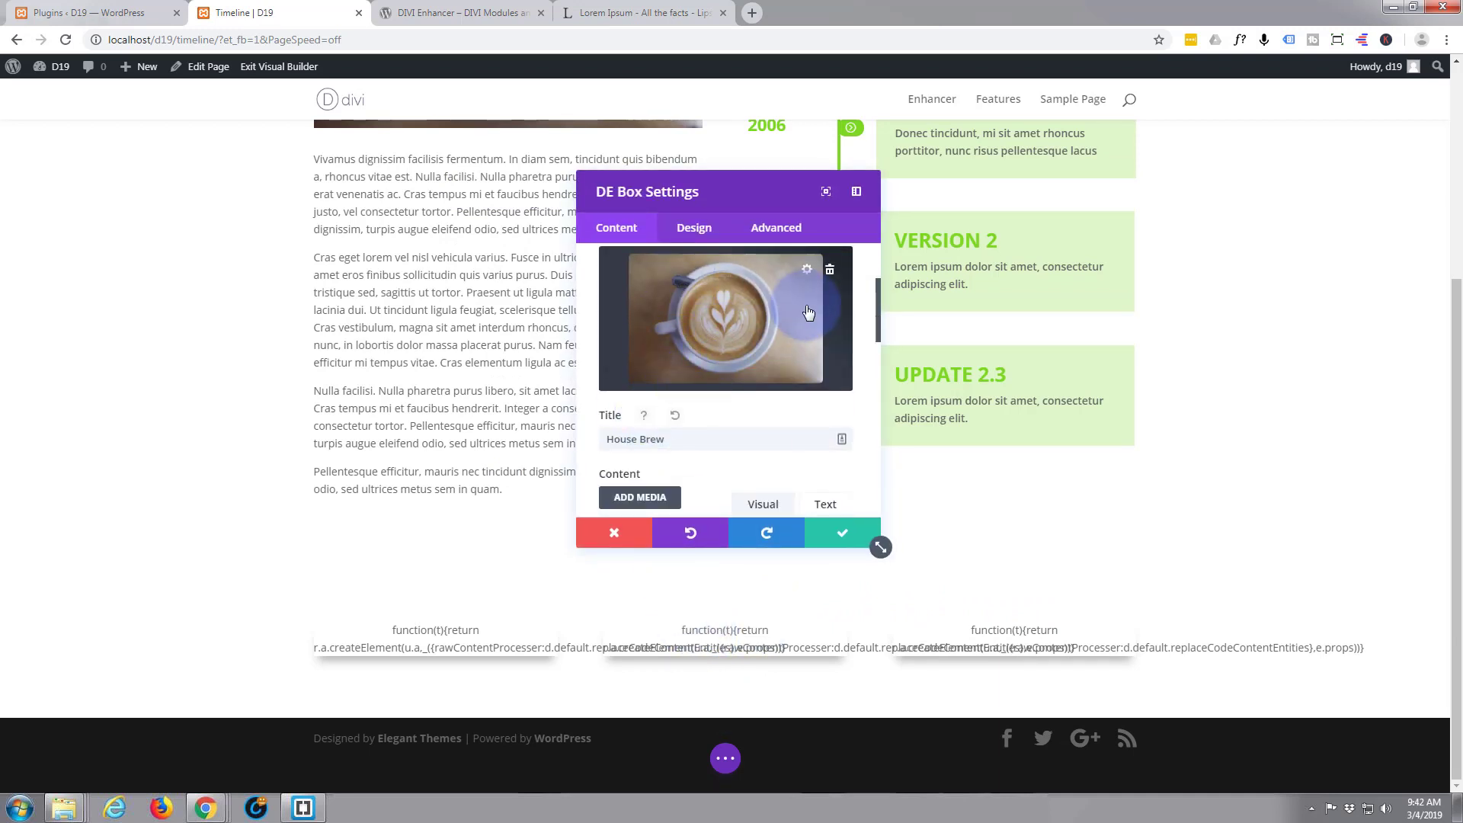
click(831, 273)
click(718, 302)
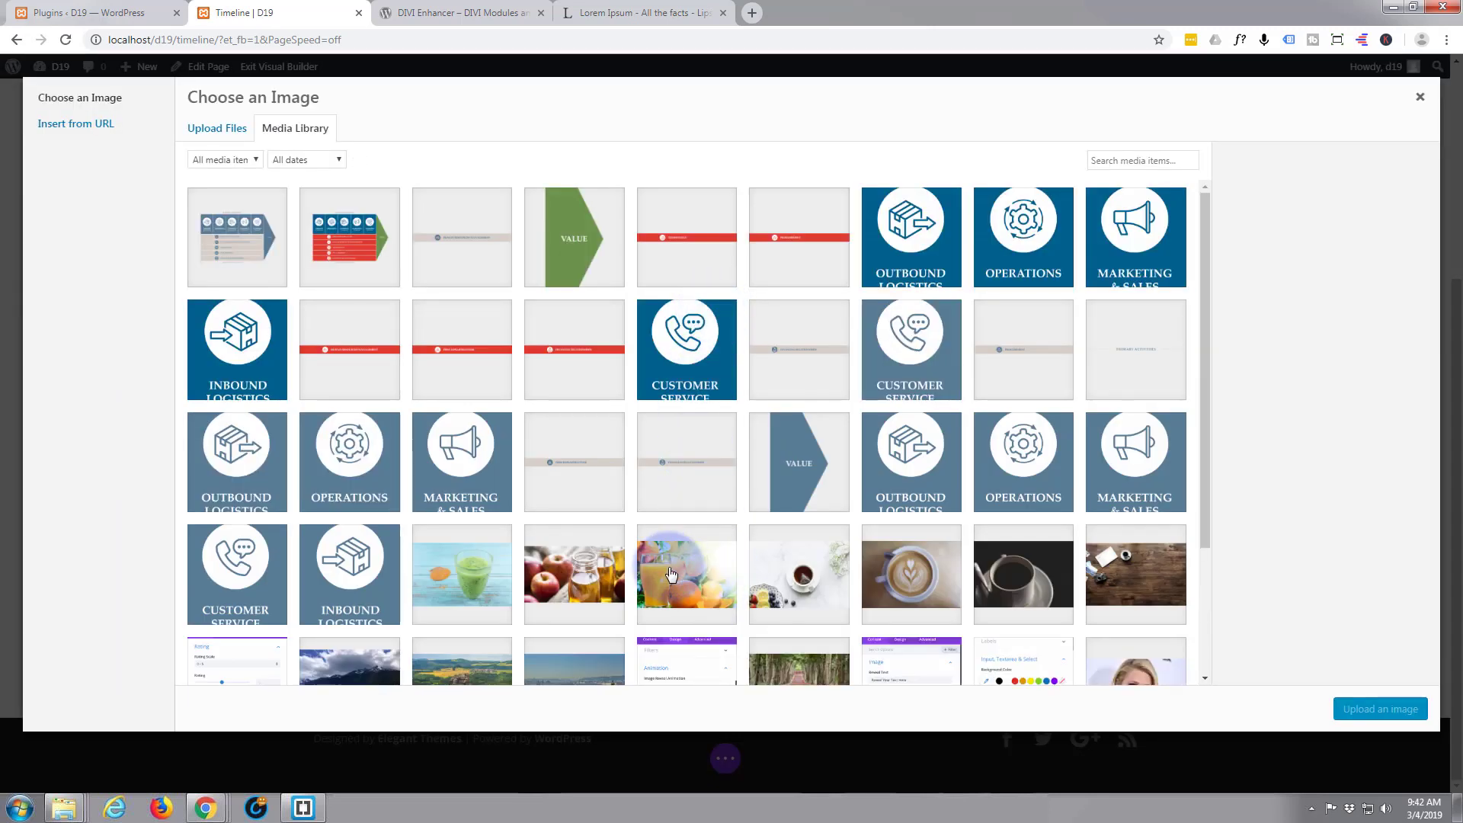
click(671, 575)
click(1366, 711)
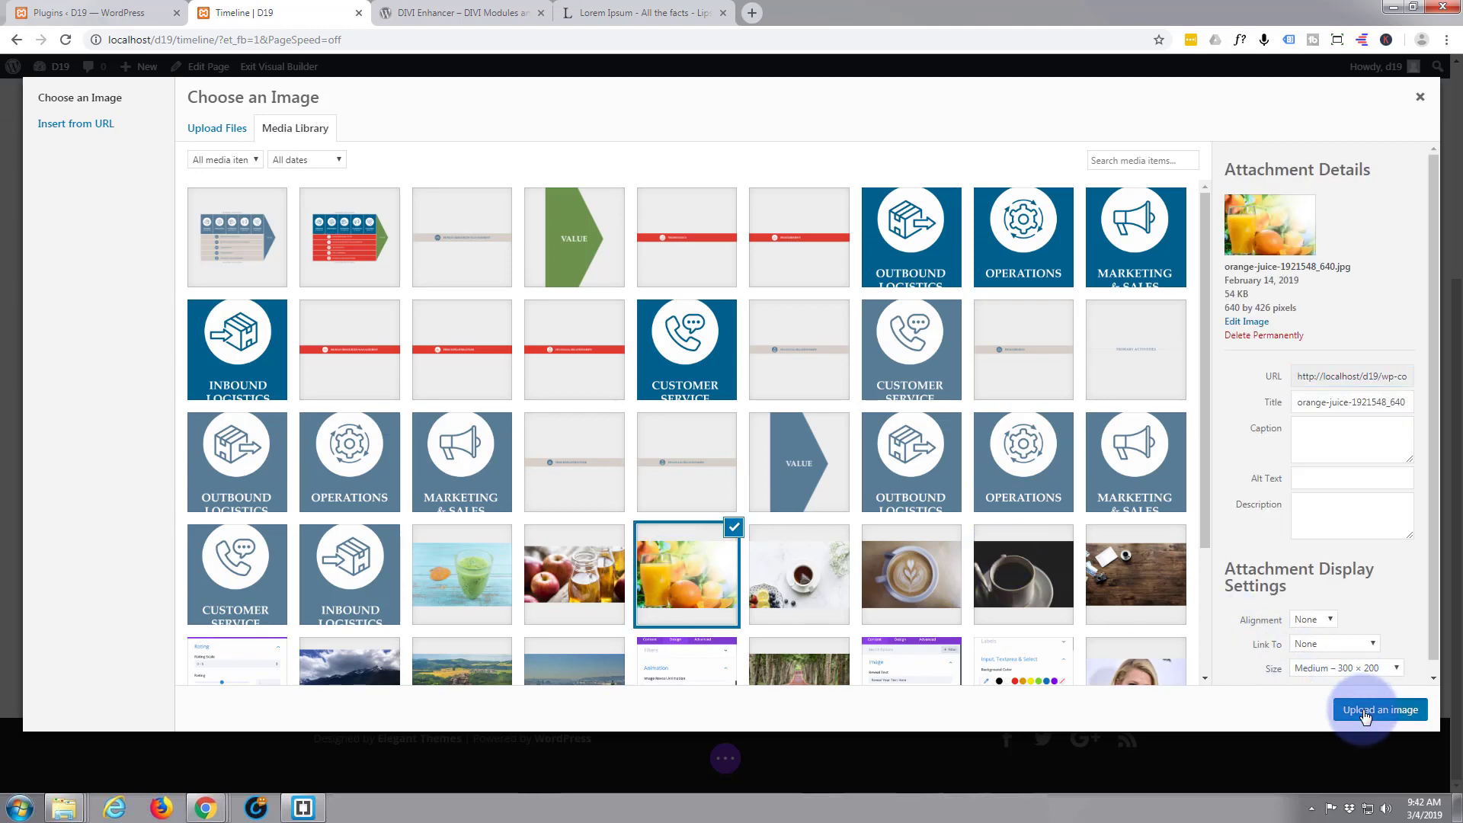
Change the middle box's title to "Orange Juice" and save the box settings.
scroll(695, 449, down, 1)
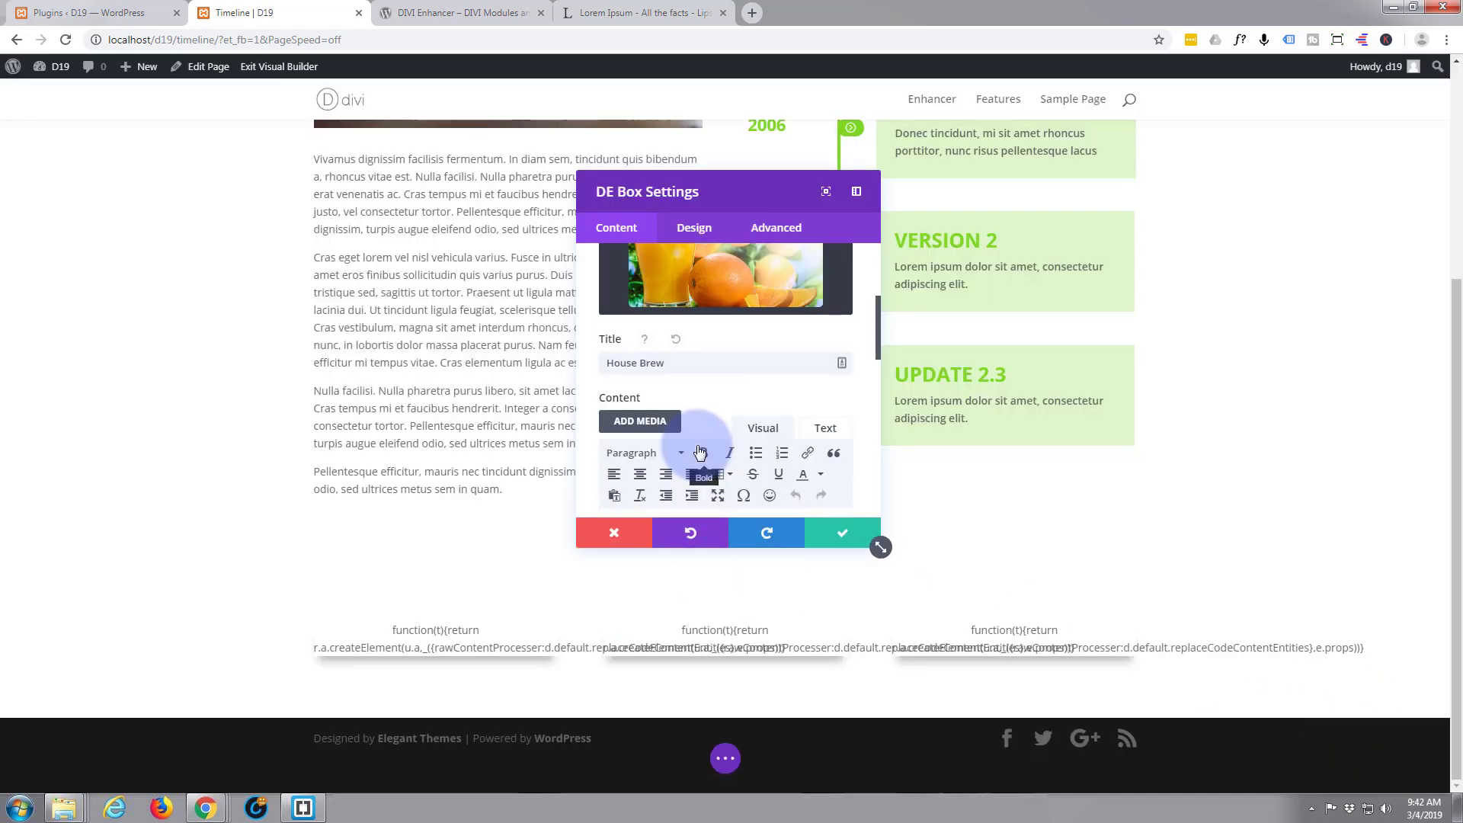
triple_click(636, 362)
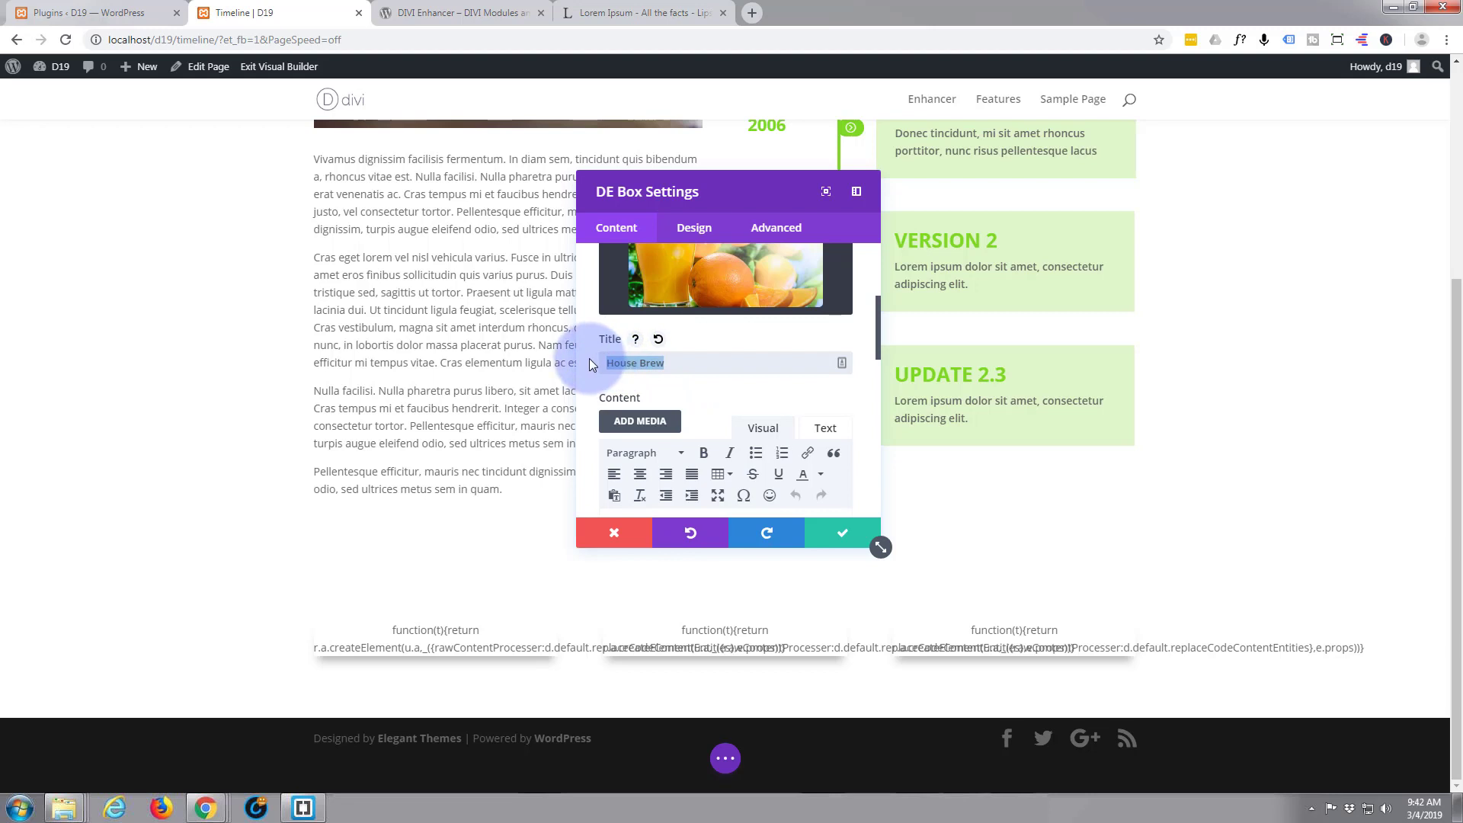
scroll(610, 426, down, 5)
scroll(599, 446, down, 4)
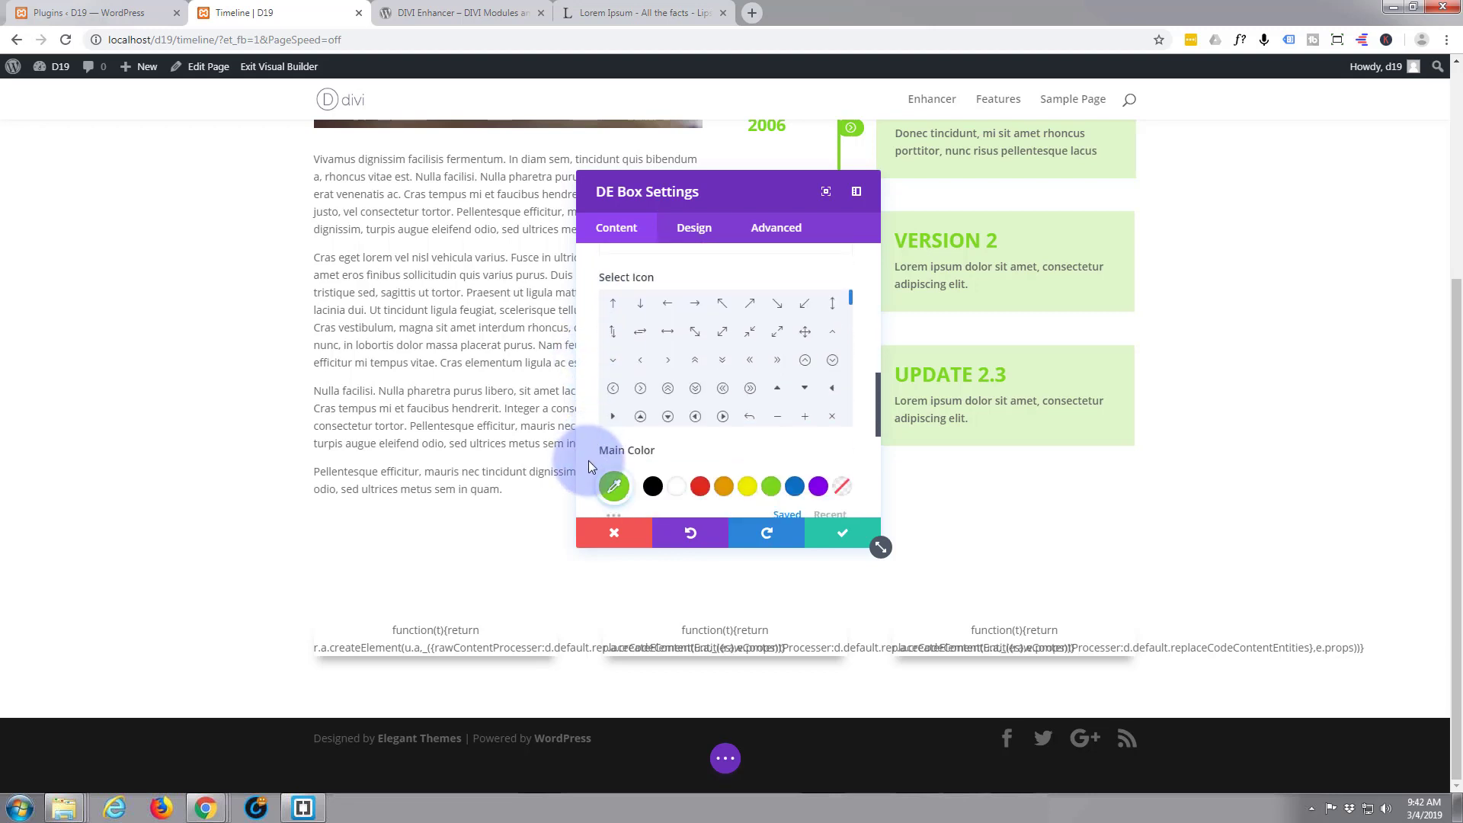
scroll(702, 448, down, 2)
scroll(701, 448, down, 1)
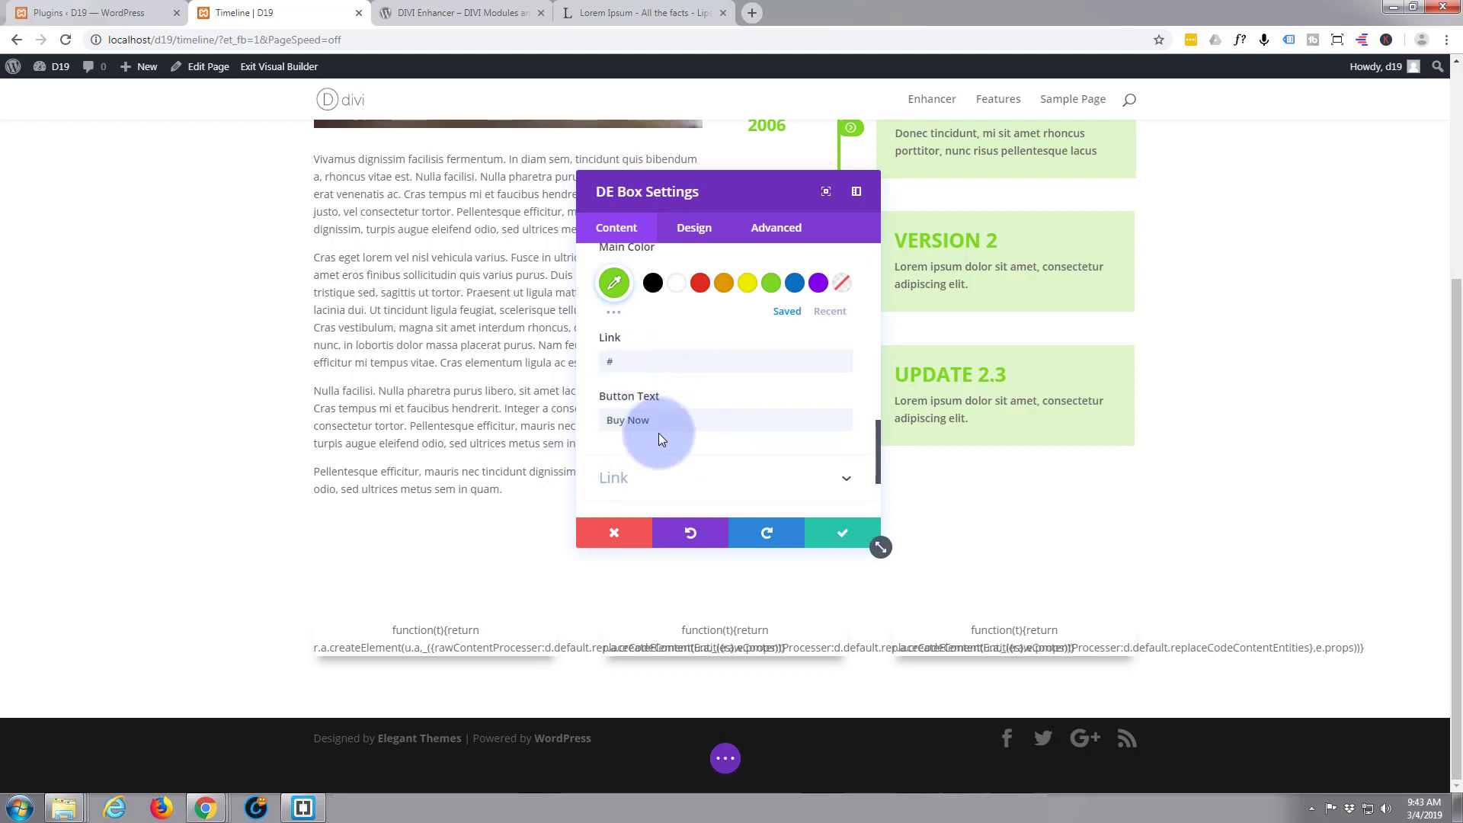
scroll(644, 446, up, 10)
scroll(650, 451, up, 4)
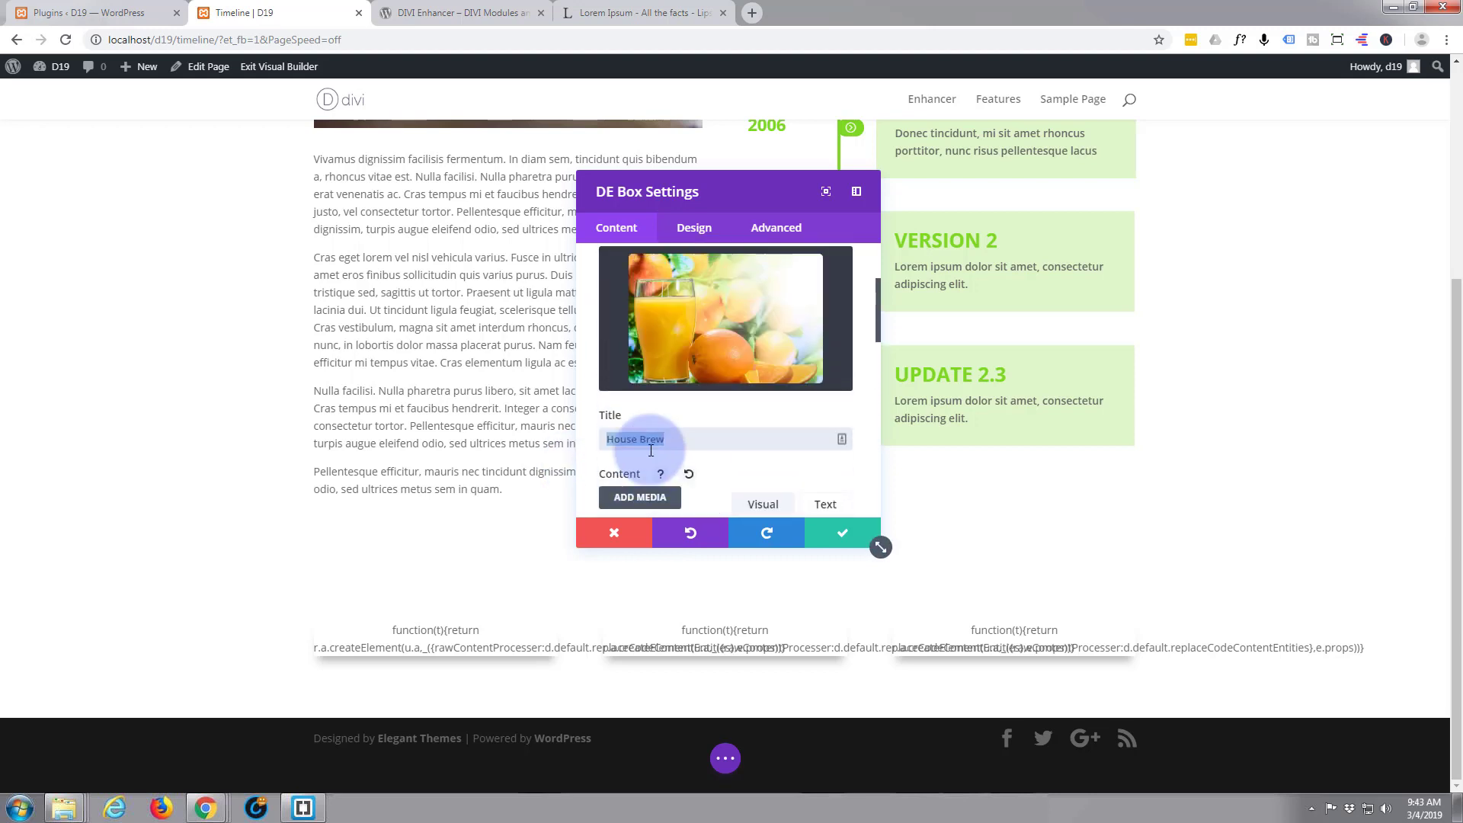
scroll(654, 457, down, 2)
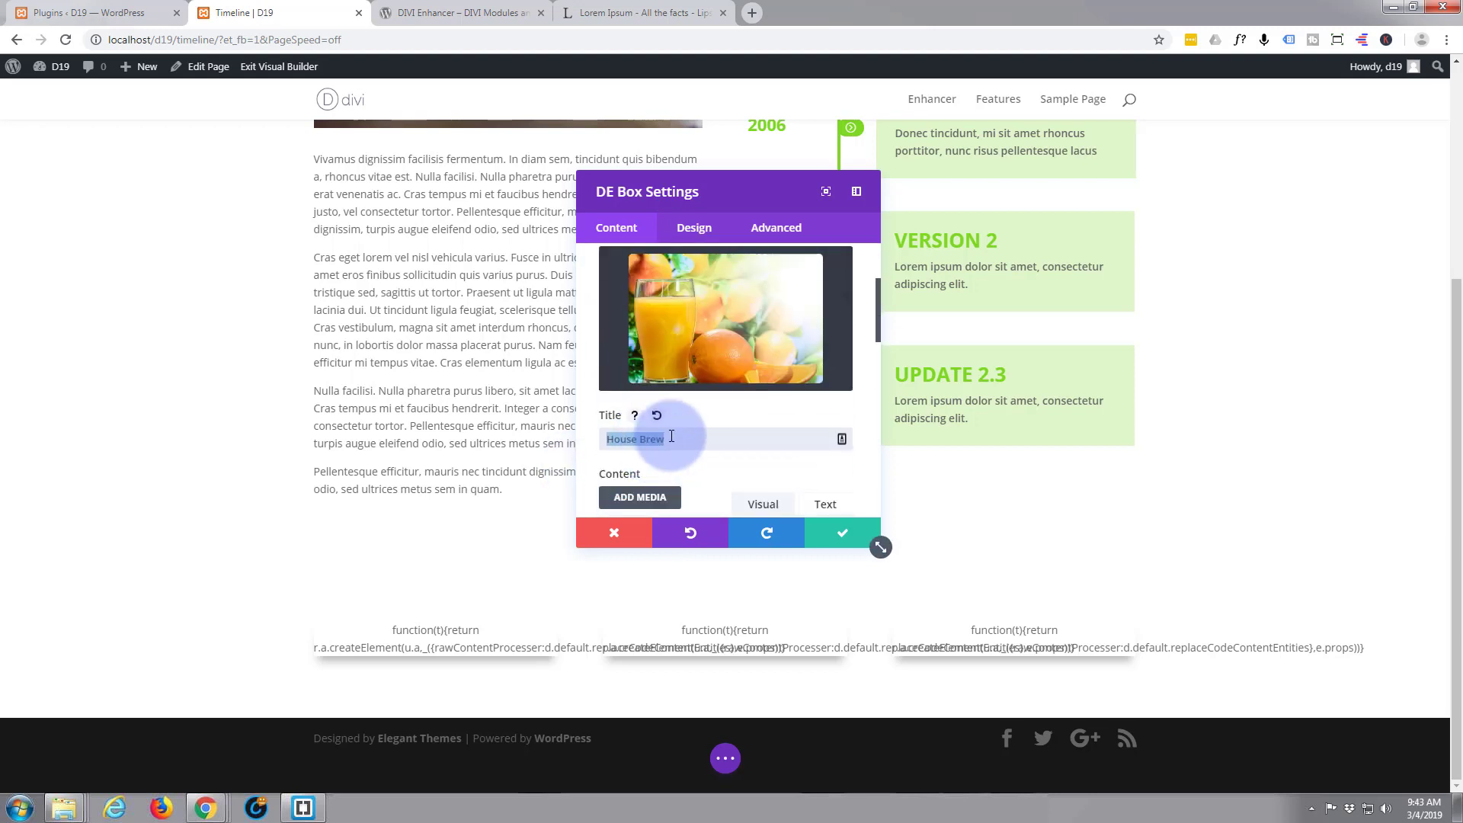
text(Orange Juice)
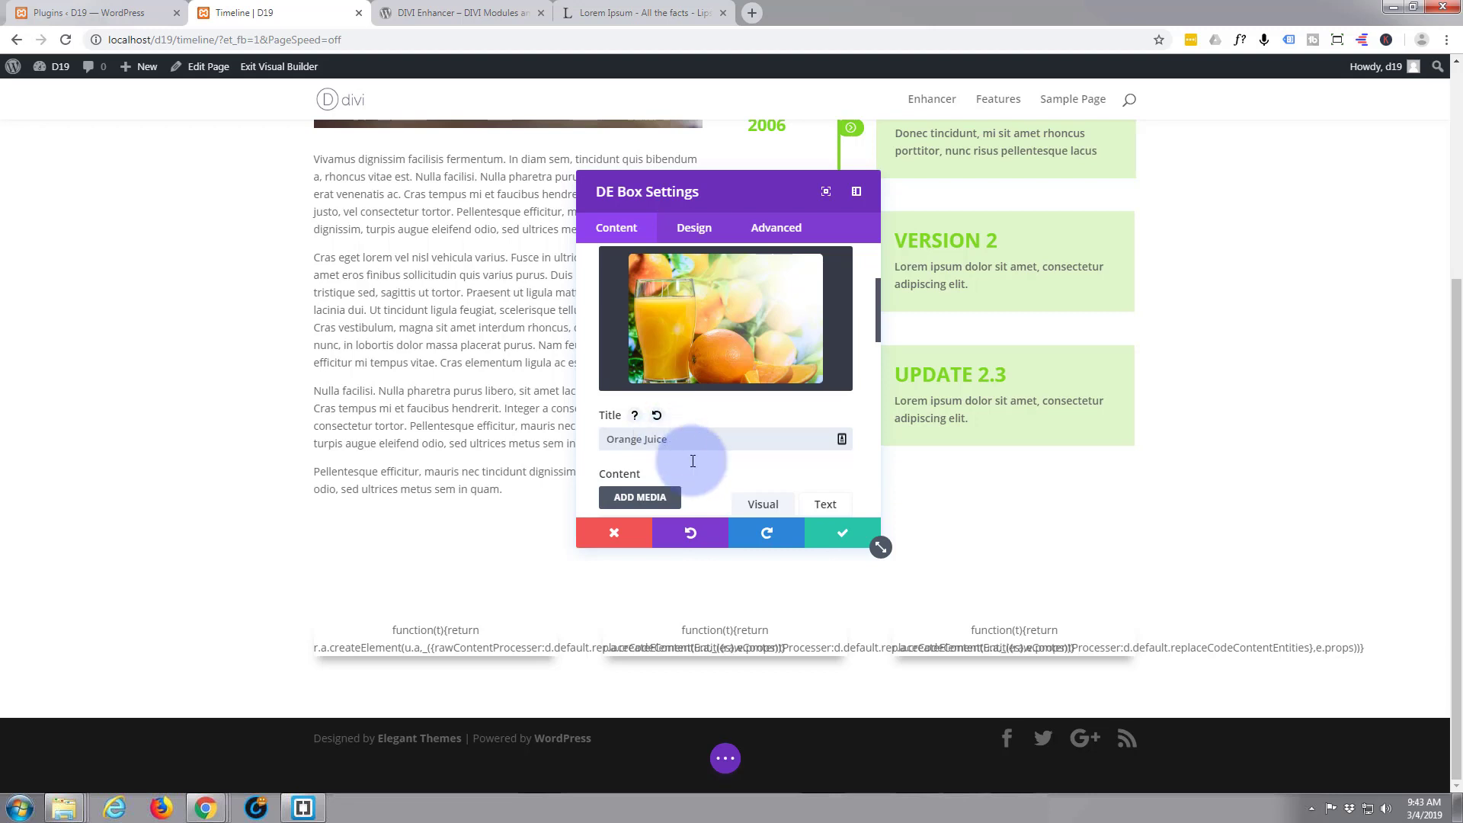
click(845, 535)
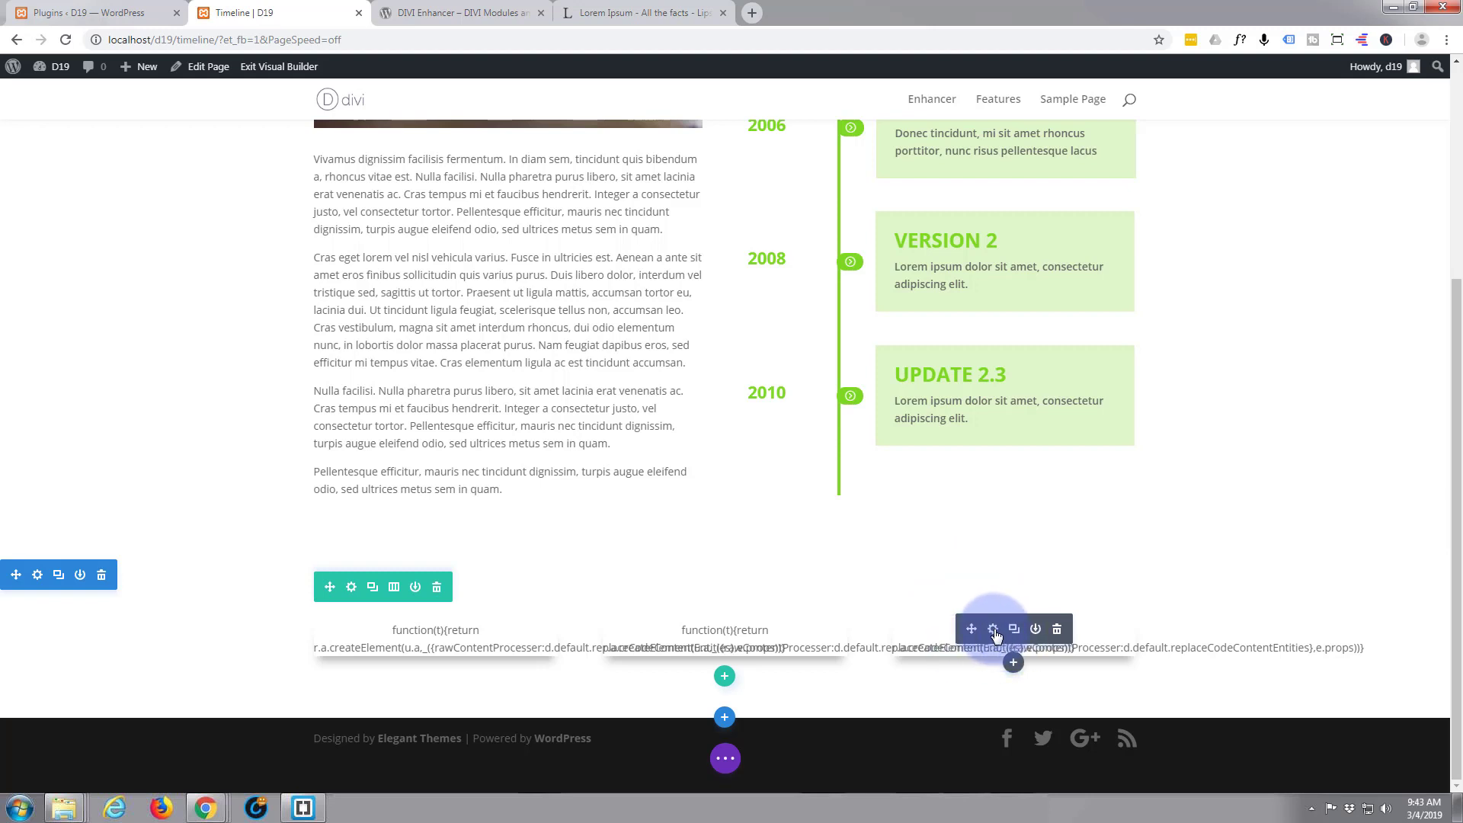
Replace the third column box's image with drink-3295559_640.jpg from the media library.
click(993, 619)
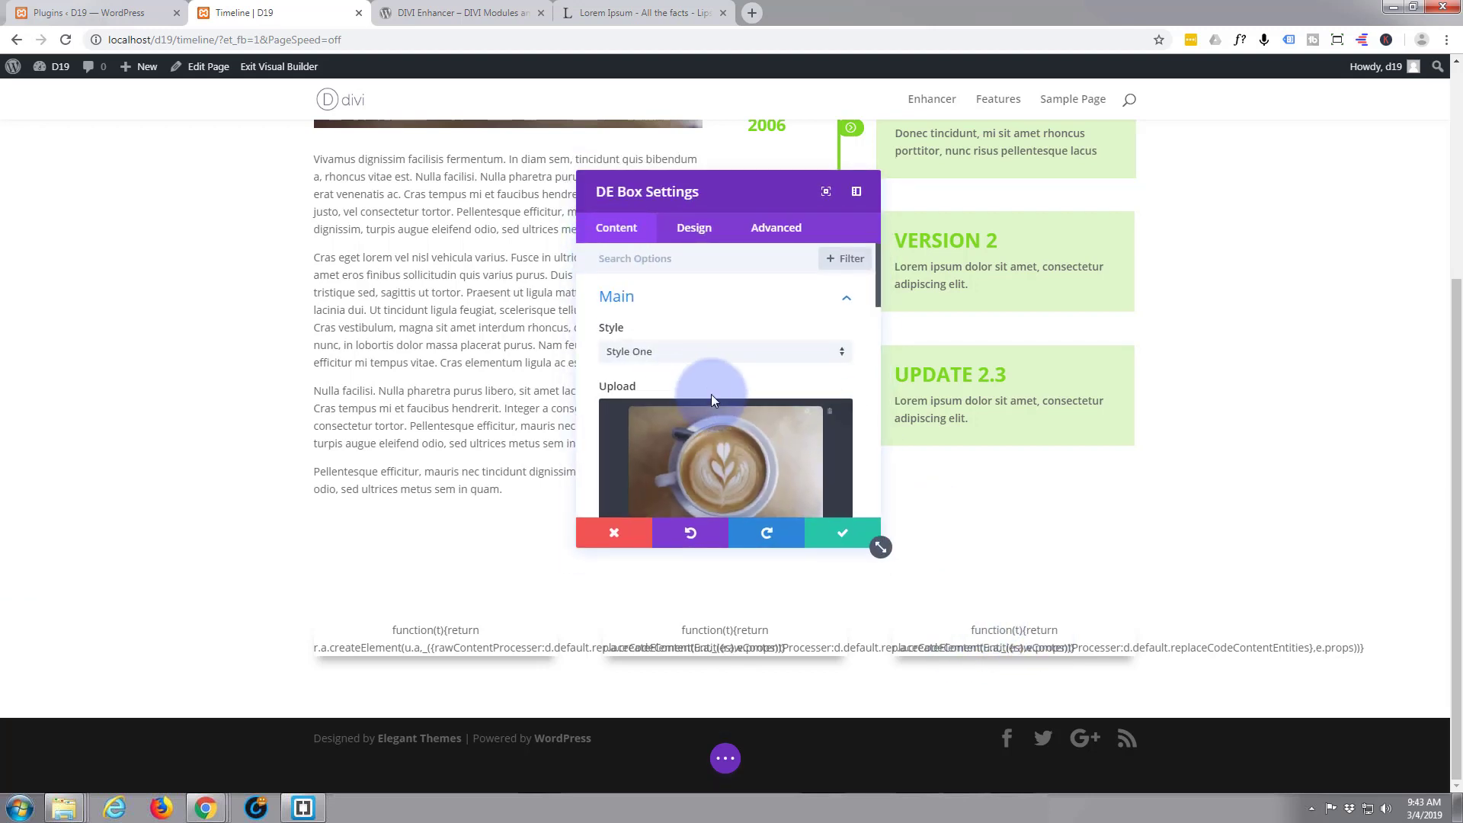
scroll(711, 394, down, 1)
click(830, 349)
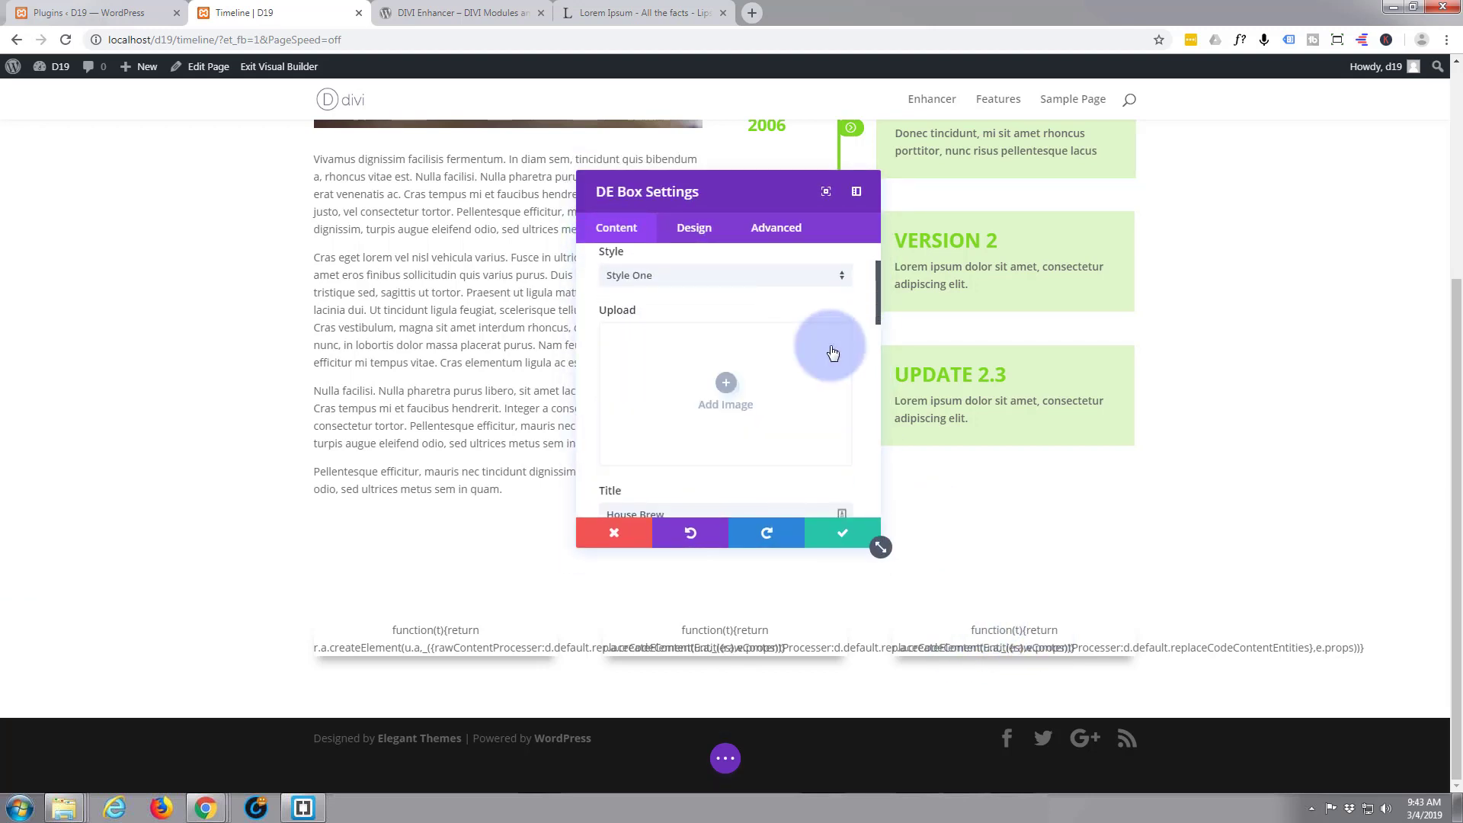
click(725, 387)
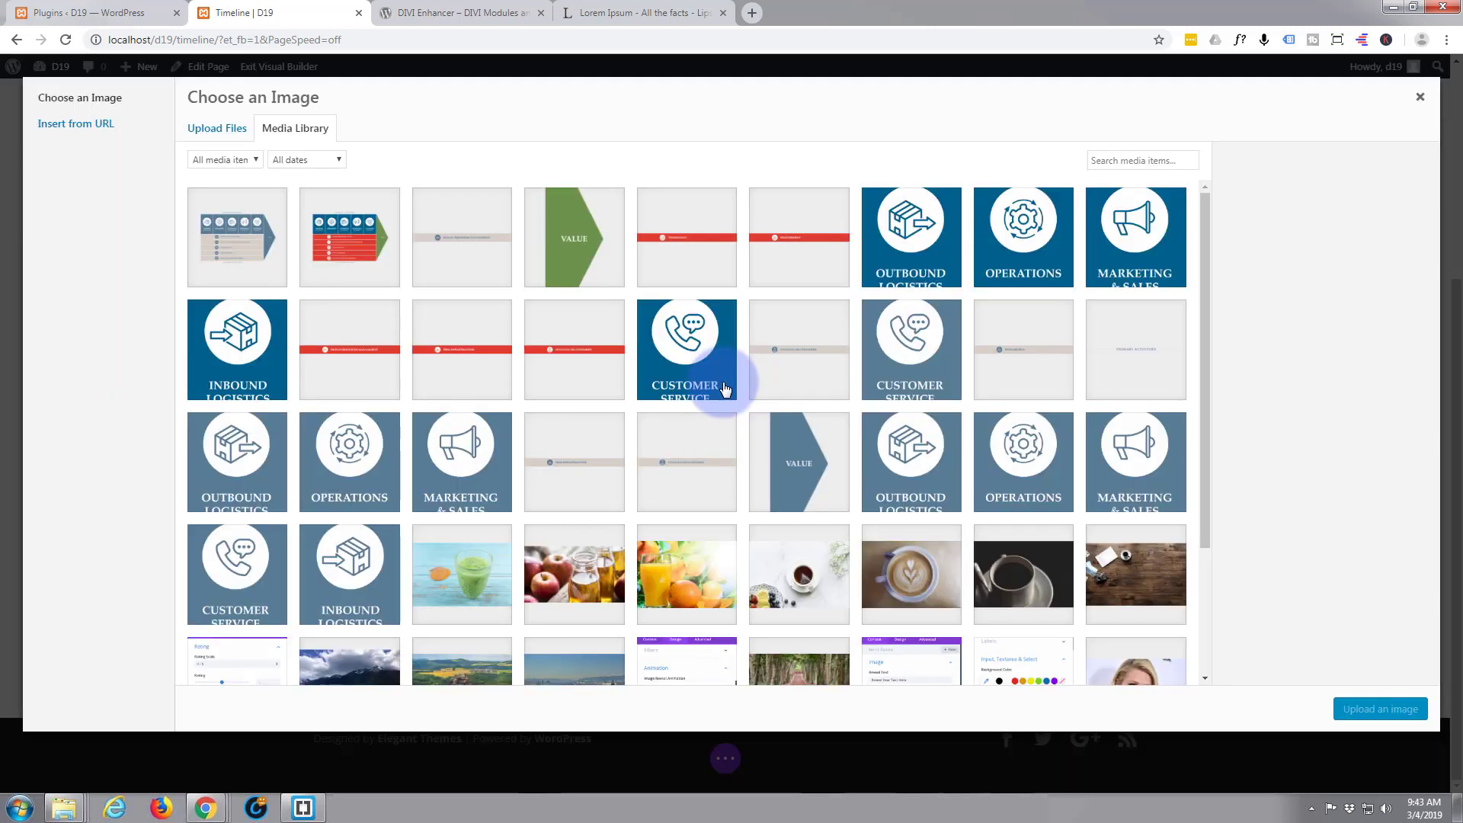
click(807, 579)
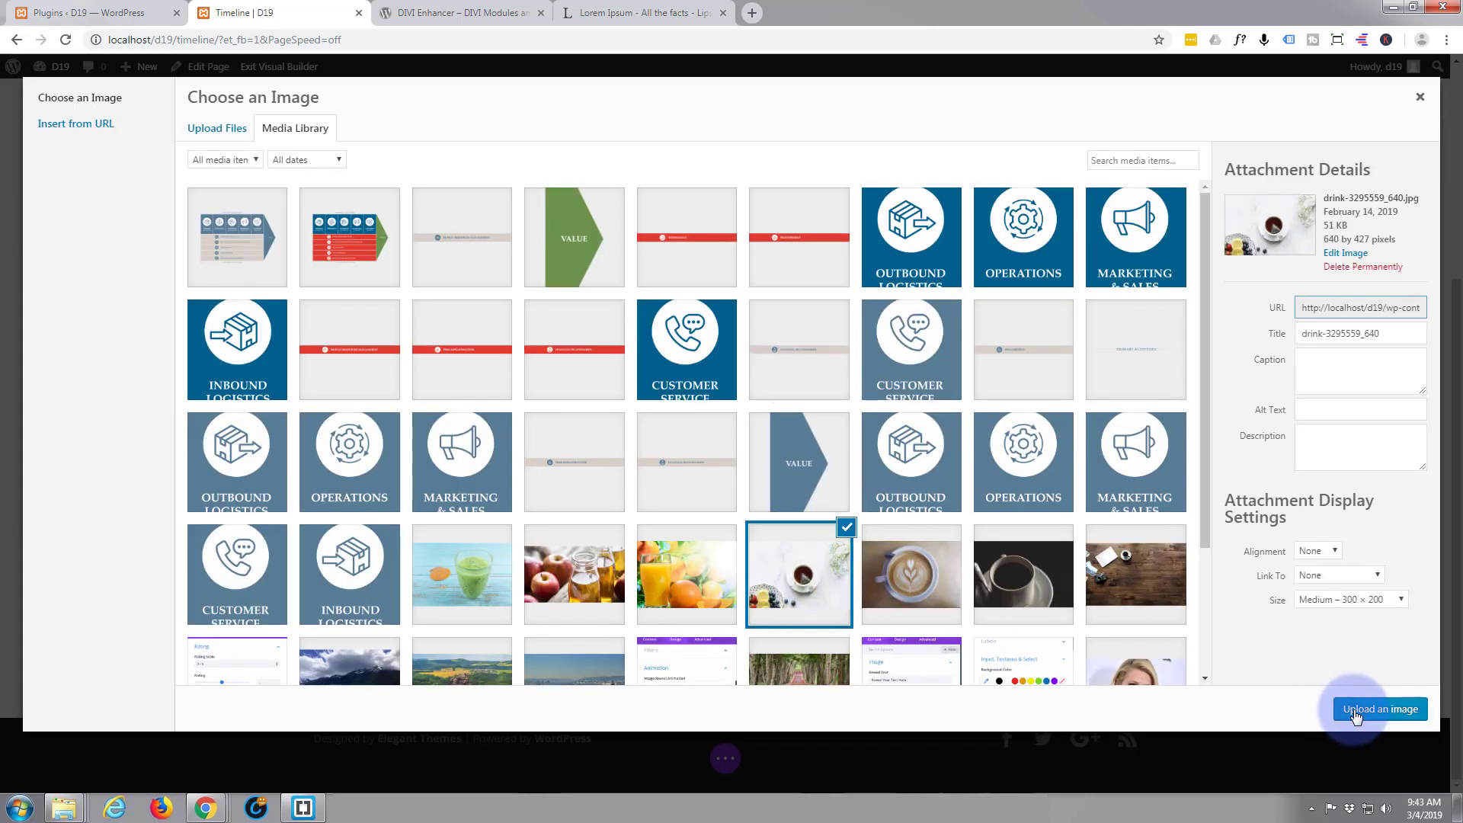
click(1375, 709)
Change the third box's title to "Fruit Tea" and save the box settings.
scroll(703, 405, down, 3)
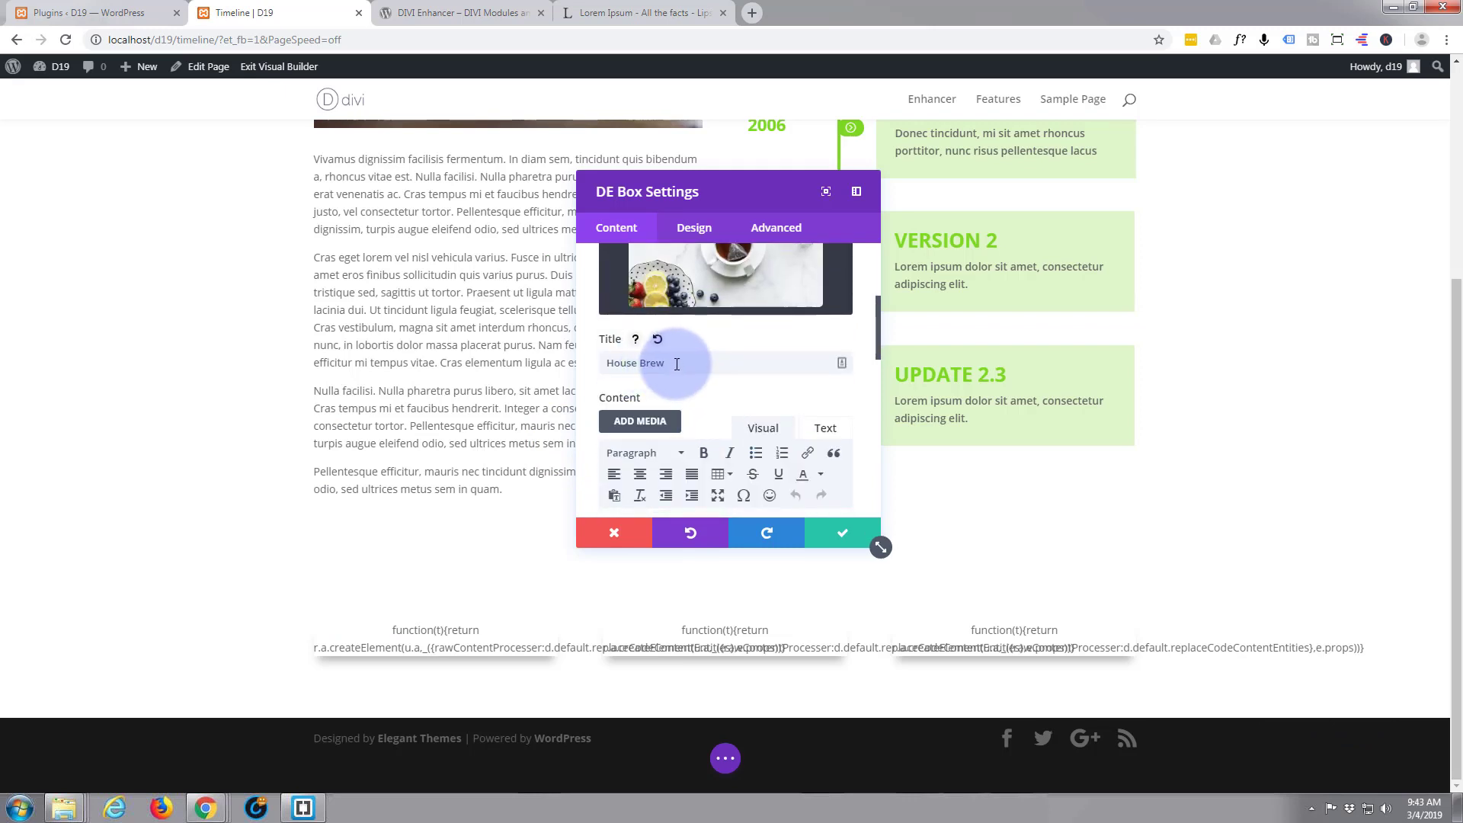
drag(674, 364, 596, 363)
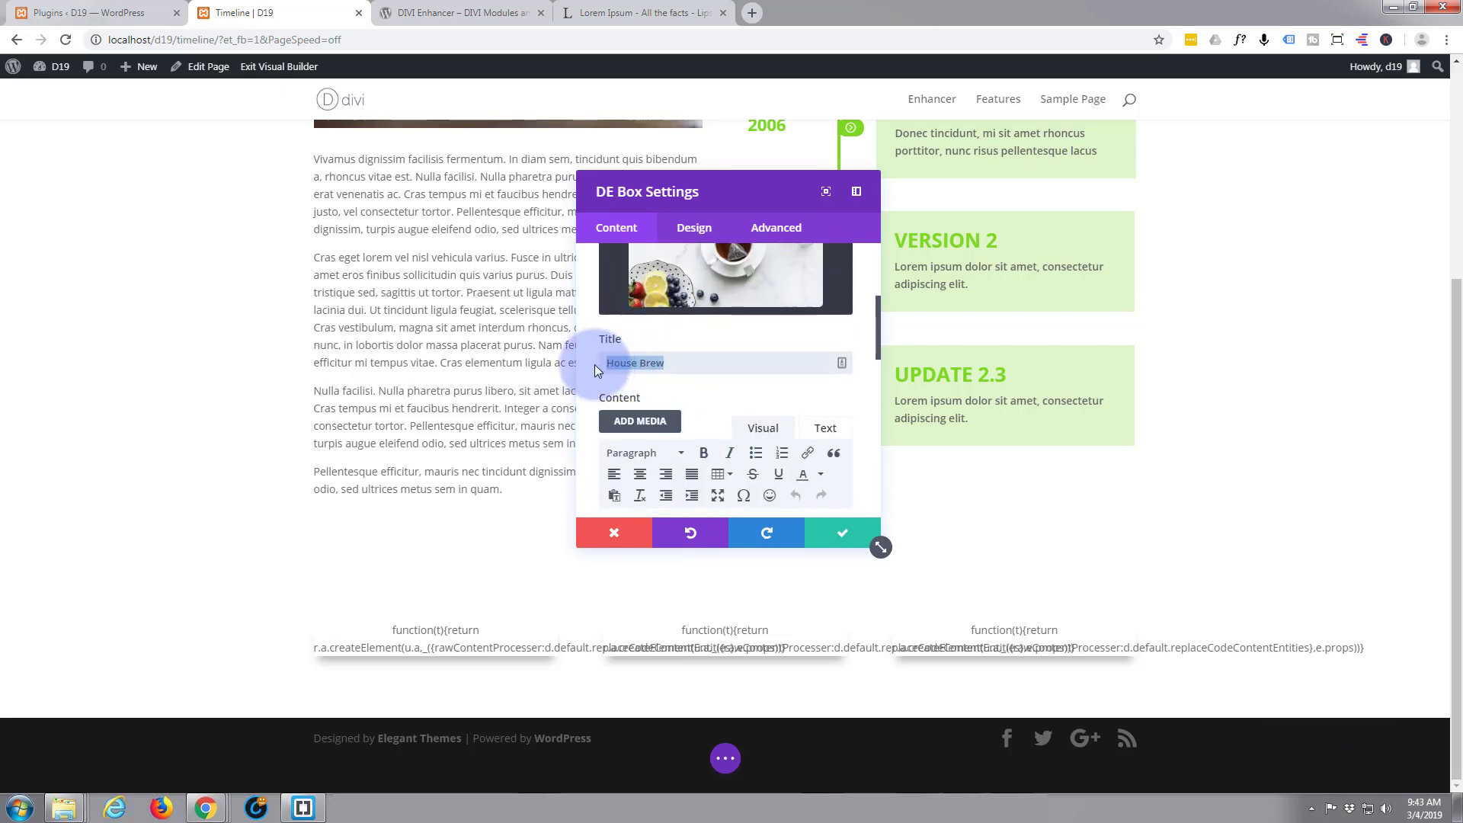
text(Fruit Tea)
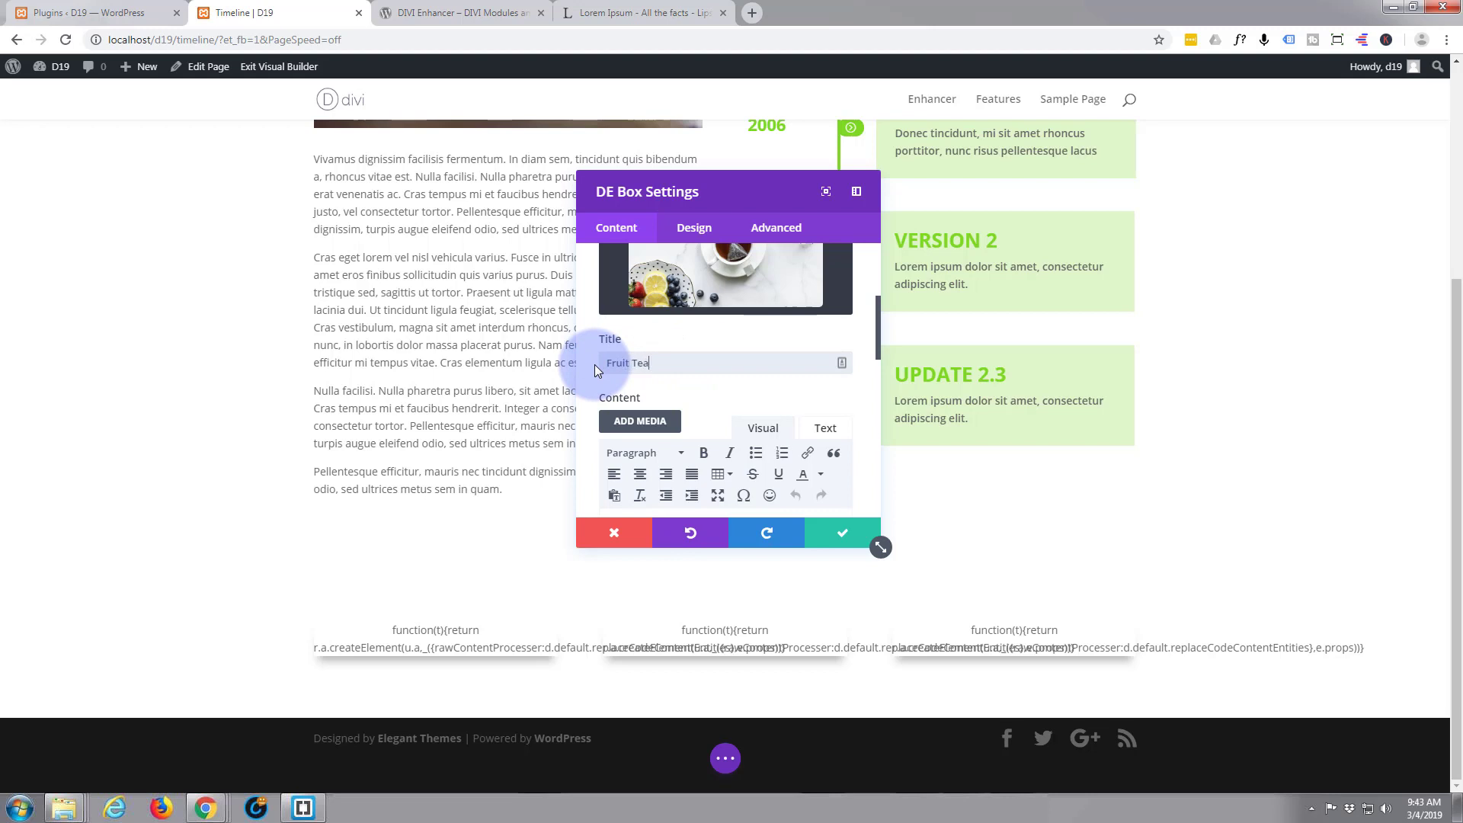
click(844, 538)
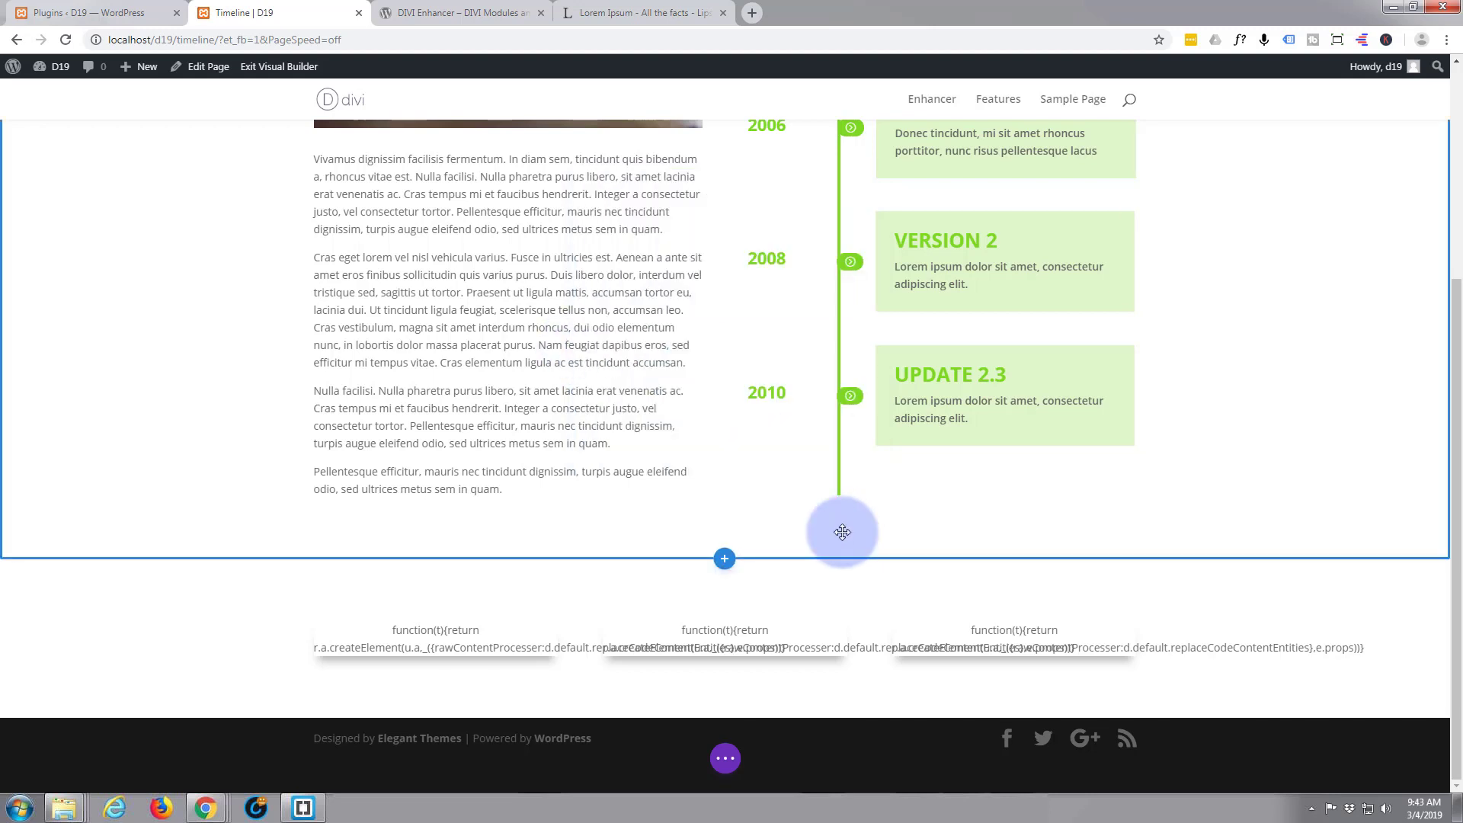
Save the page, exit the visual builder and examine the three product boxes on the live page.
click(727, 759)
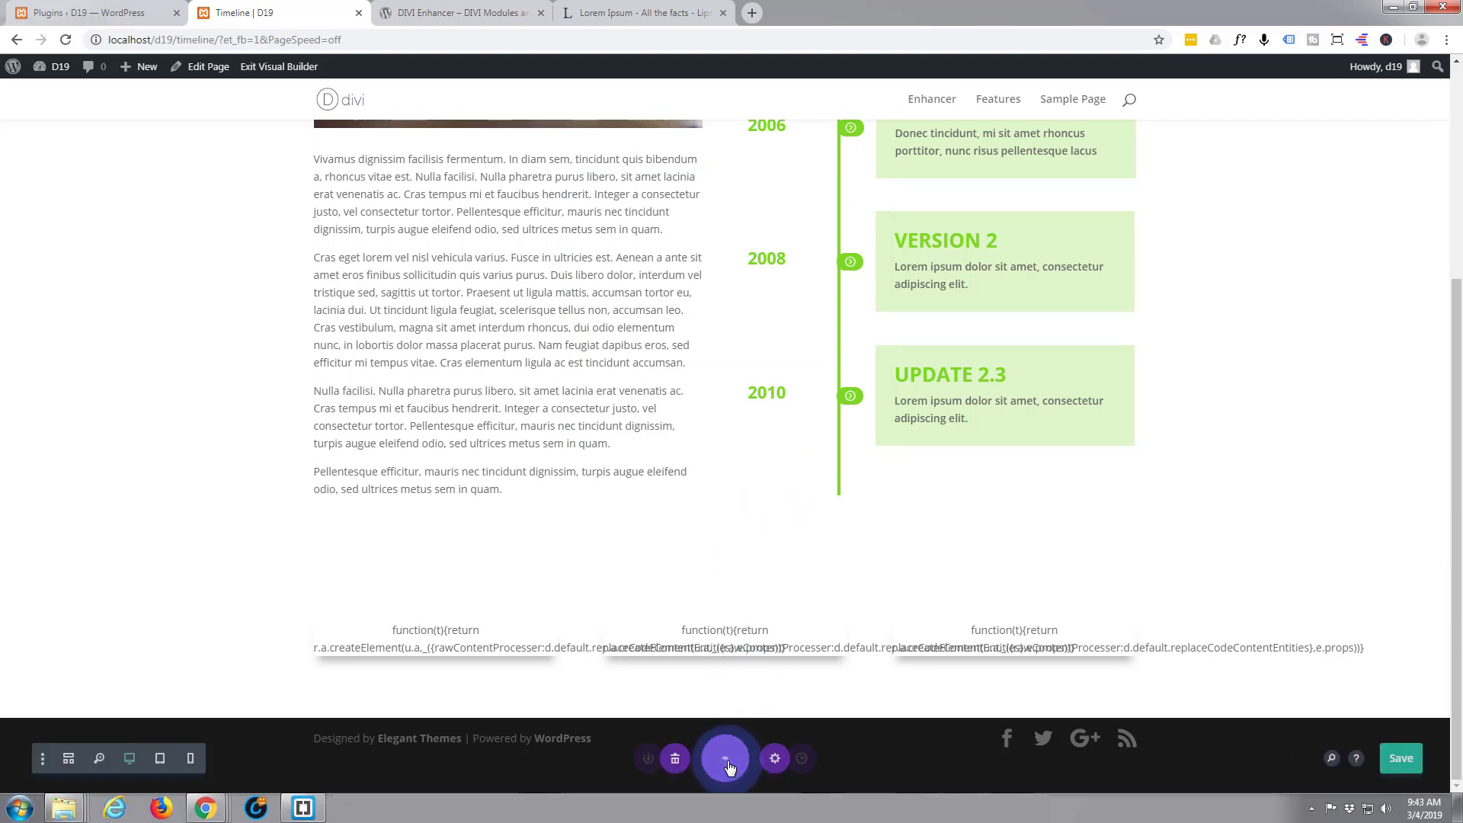
click(1407, 764)
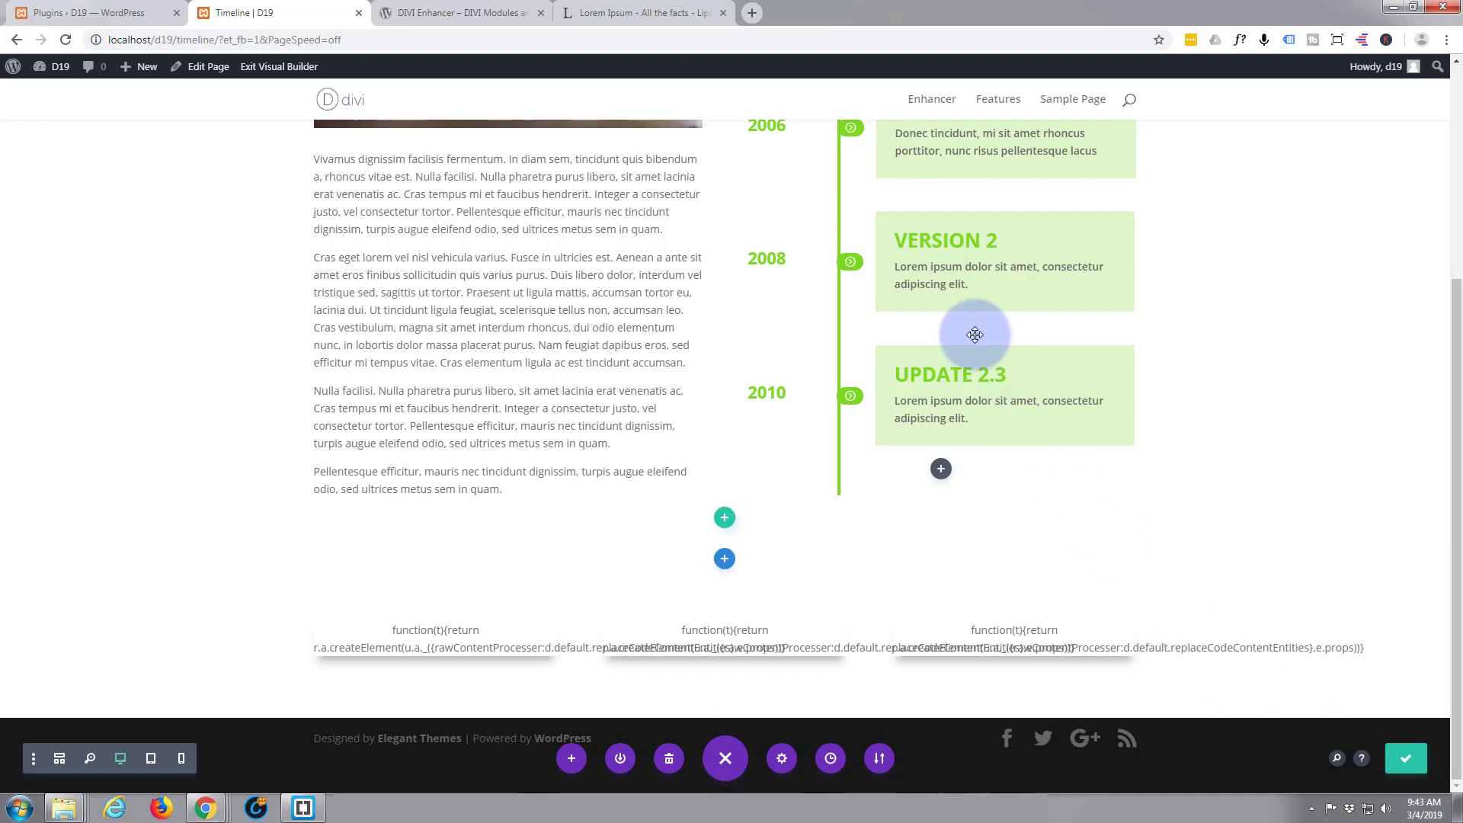
click(266, 68)
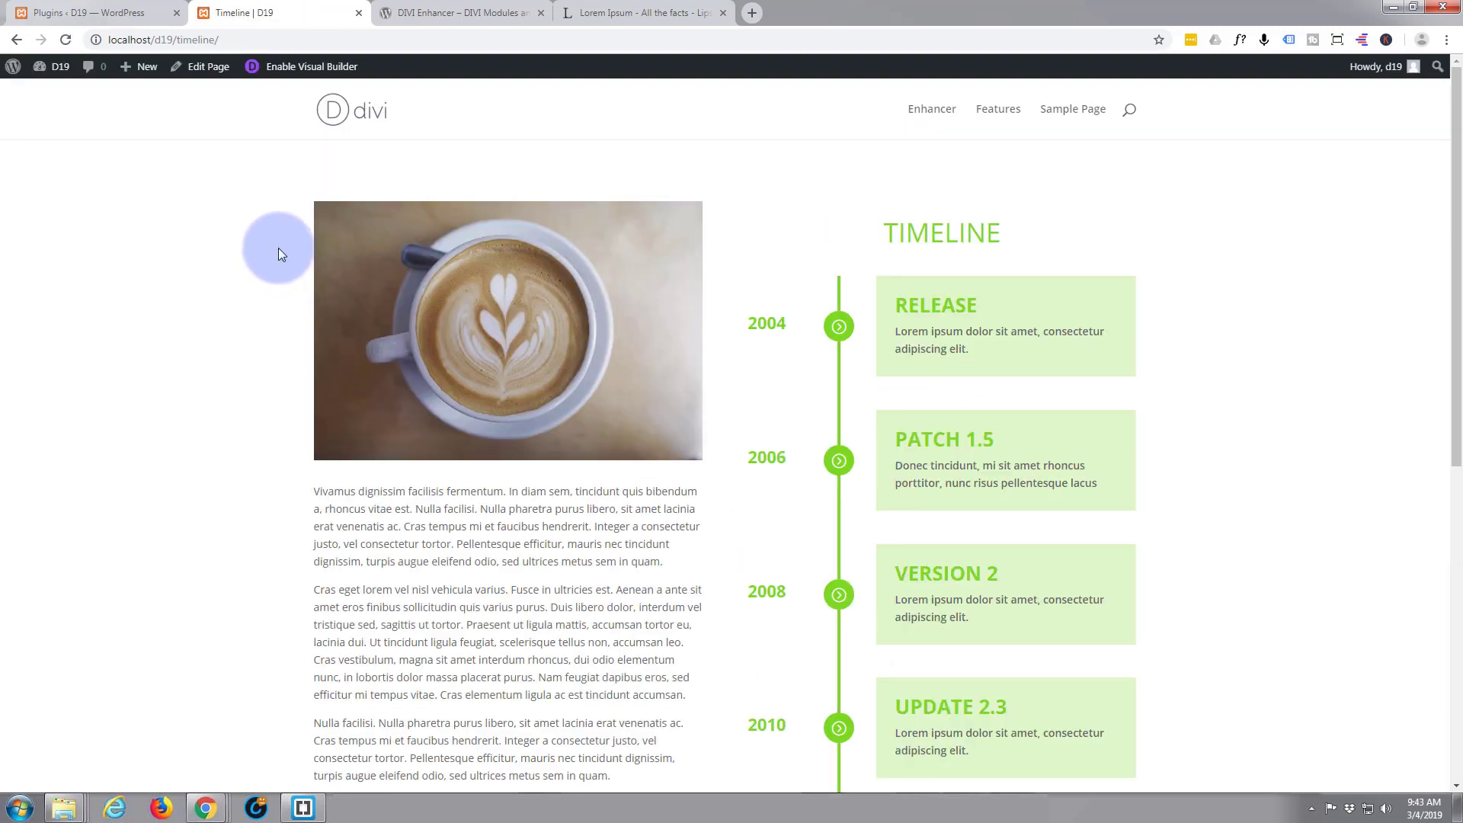
scroll(282, 248, down, 7)
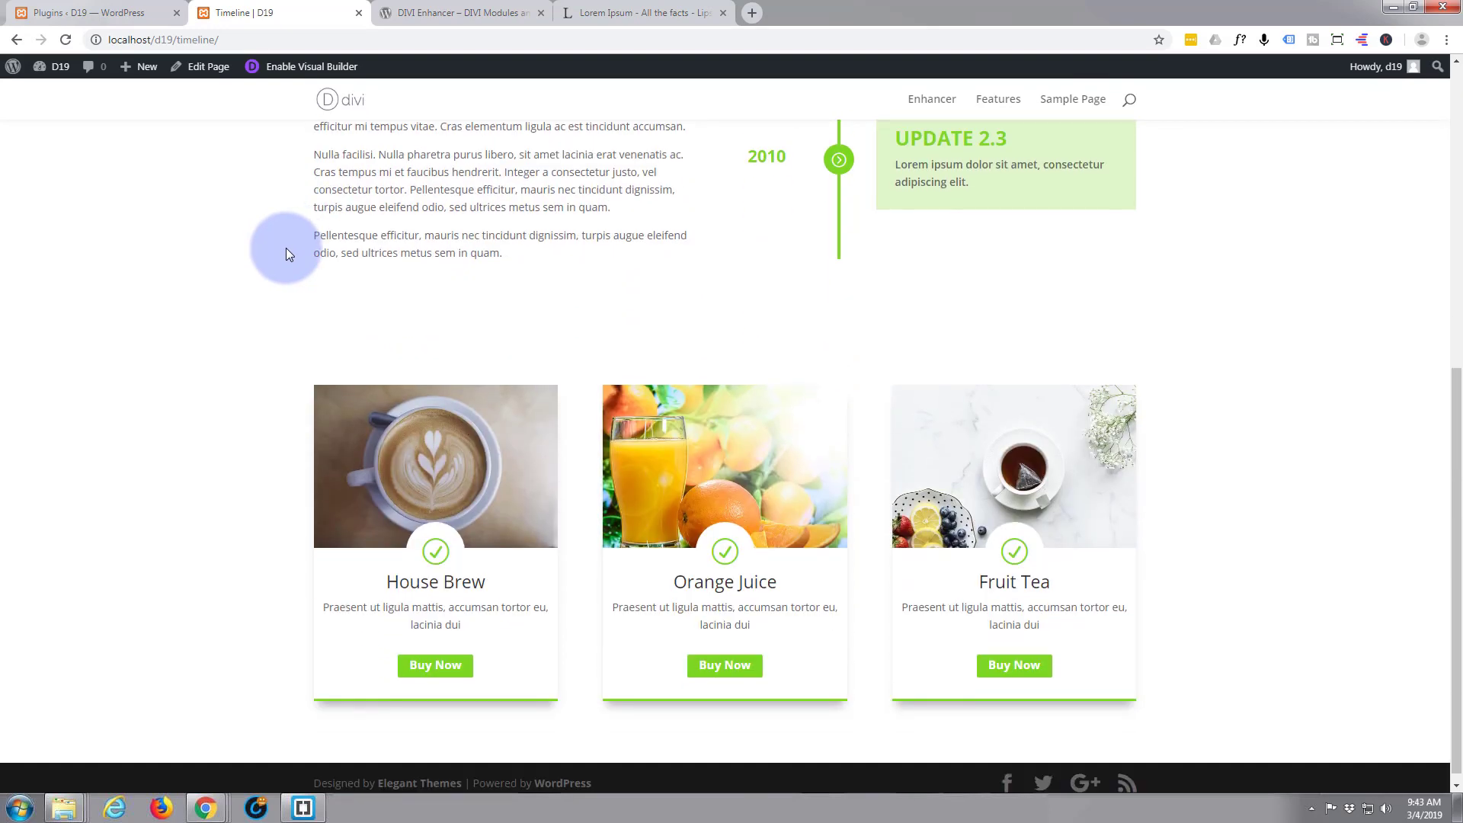
scroll(285, 254, down, 1)
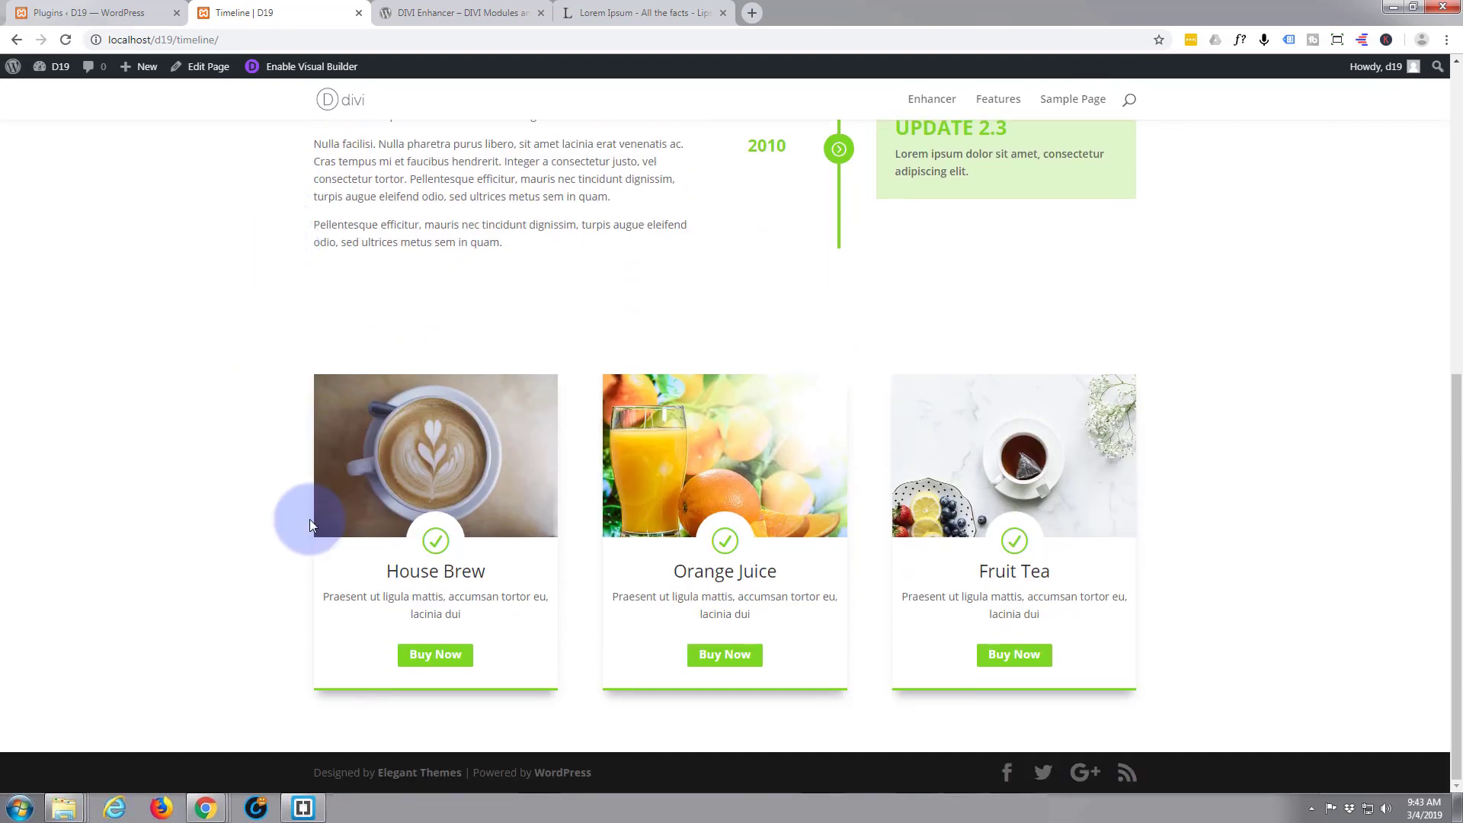